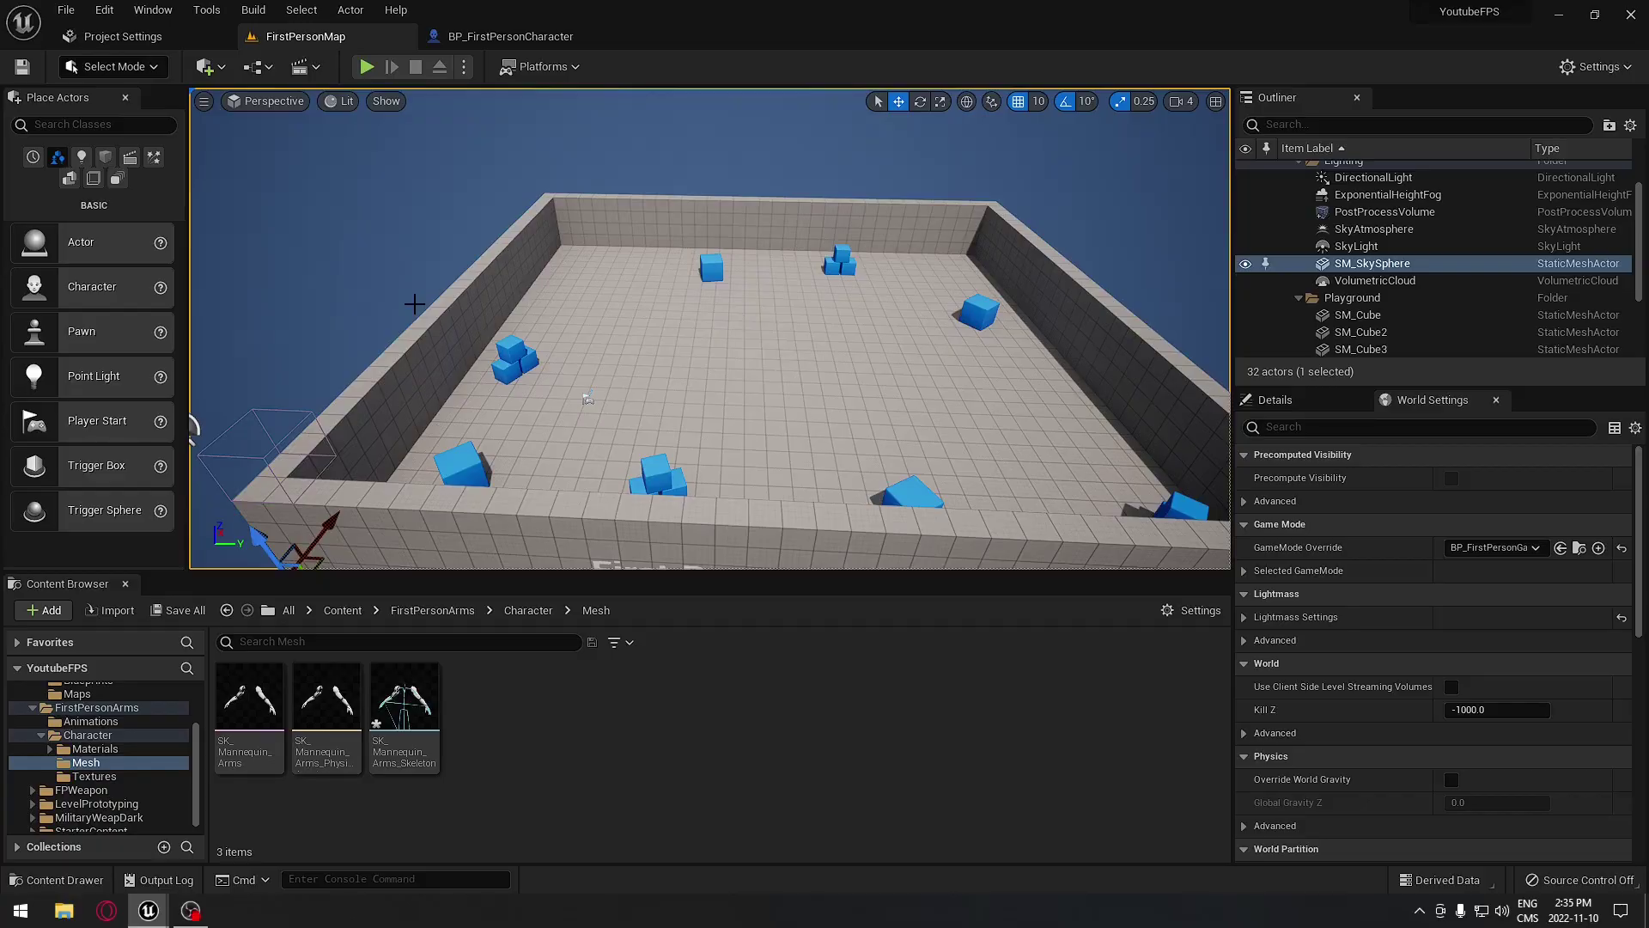
Switch to the ZombieMadness01 editor window showing the WB_CH15_Test_HUD widget
mouse_move(494, 305)
right_mouse_down()
mouse_move(520, 307)
mouse_move(497, 304)
right_mouse_up()
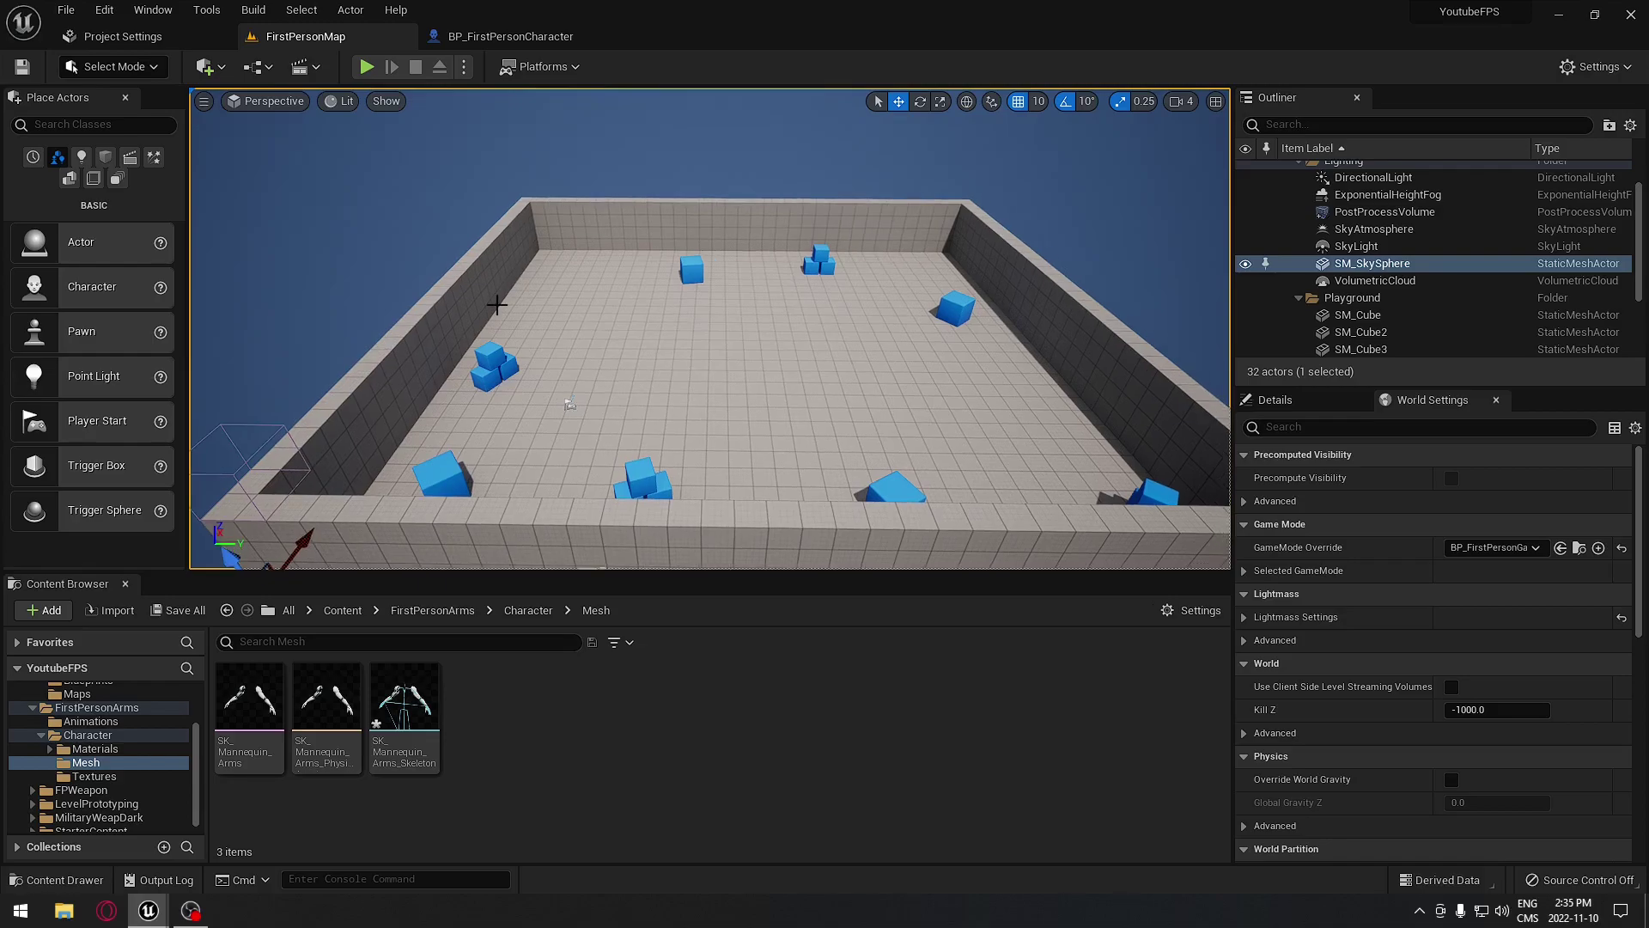
mouse_move(148, 909)
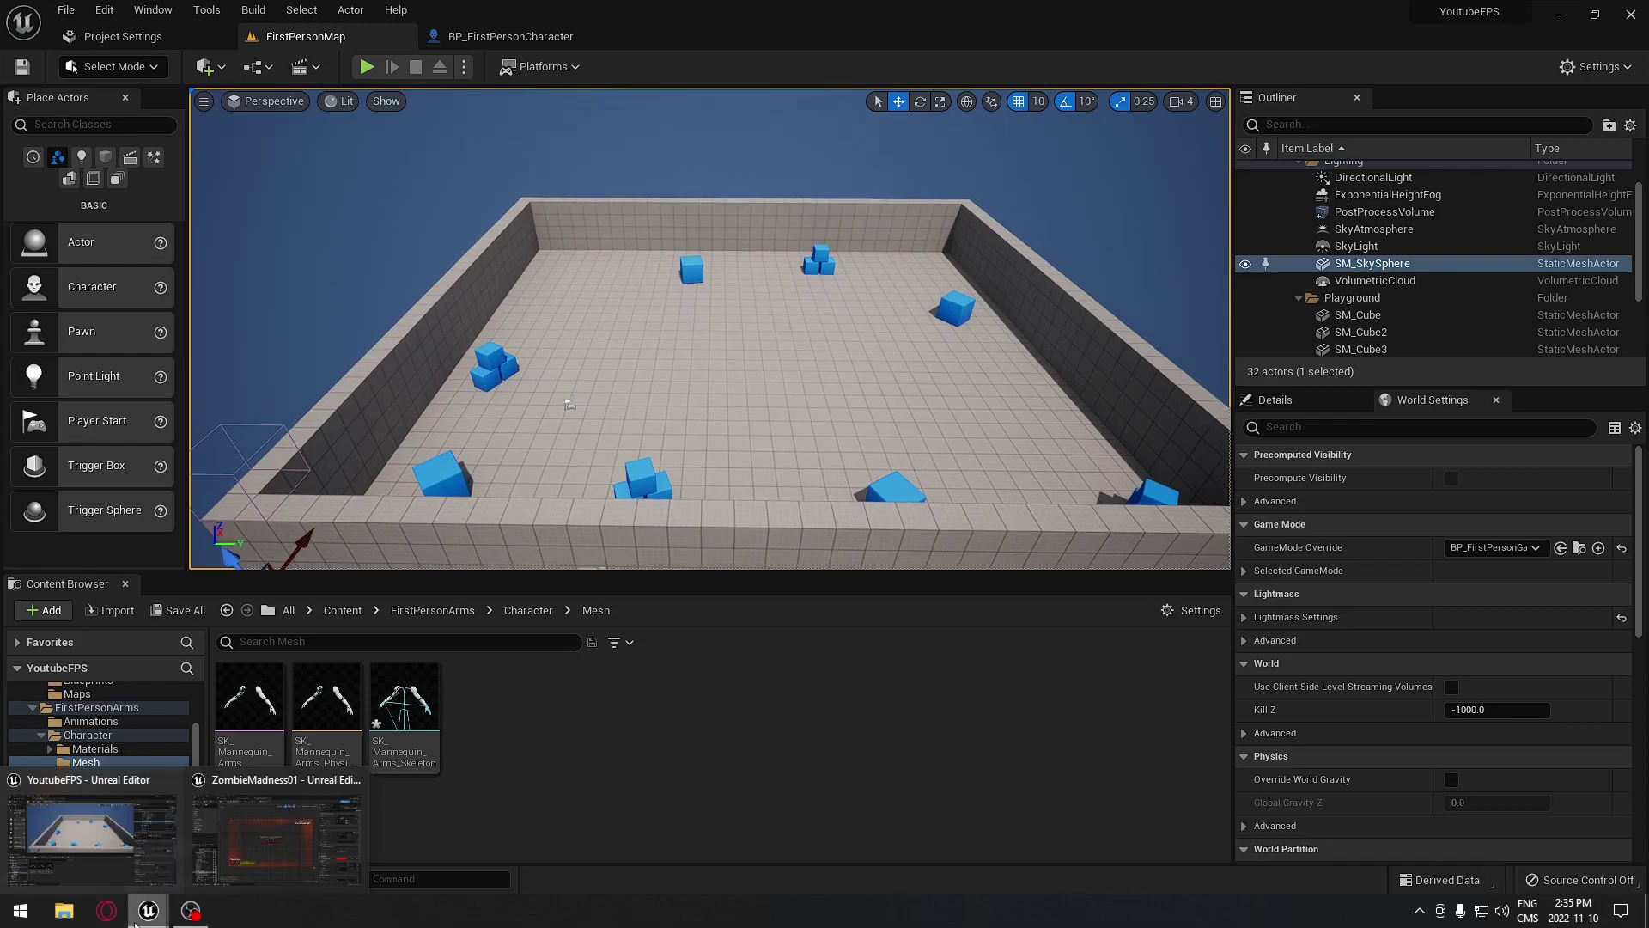
left_click(240, 824)
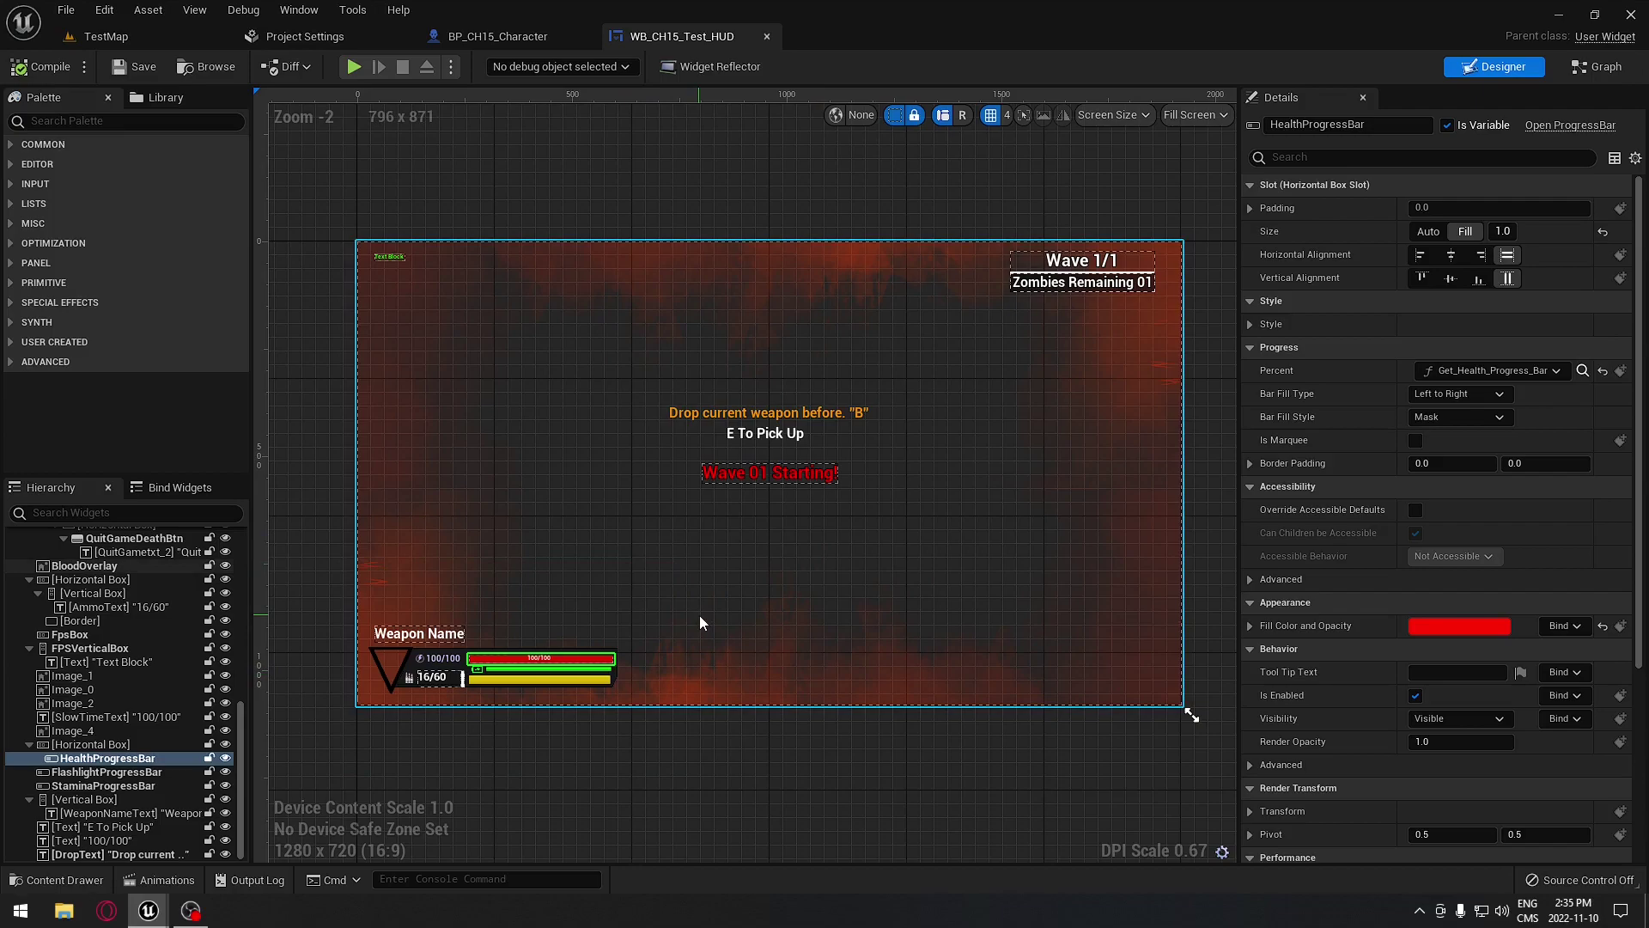
Zoom and pan the example HUD canvas to inspect the health bar and the whole HUD
scroll(558, 663, "up", 3)
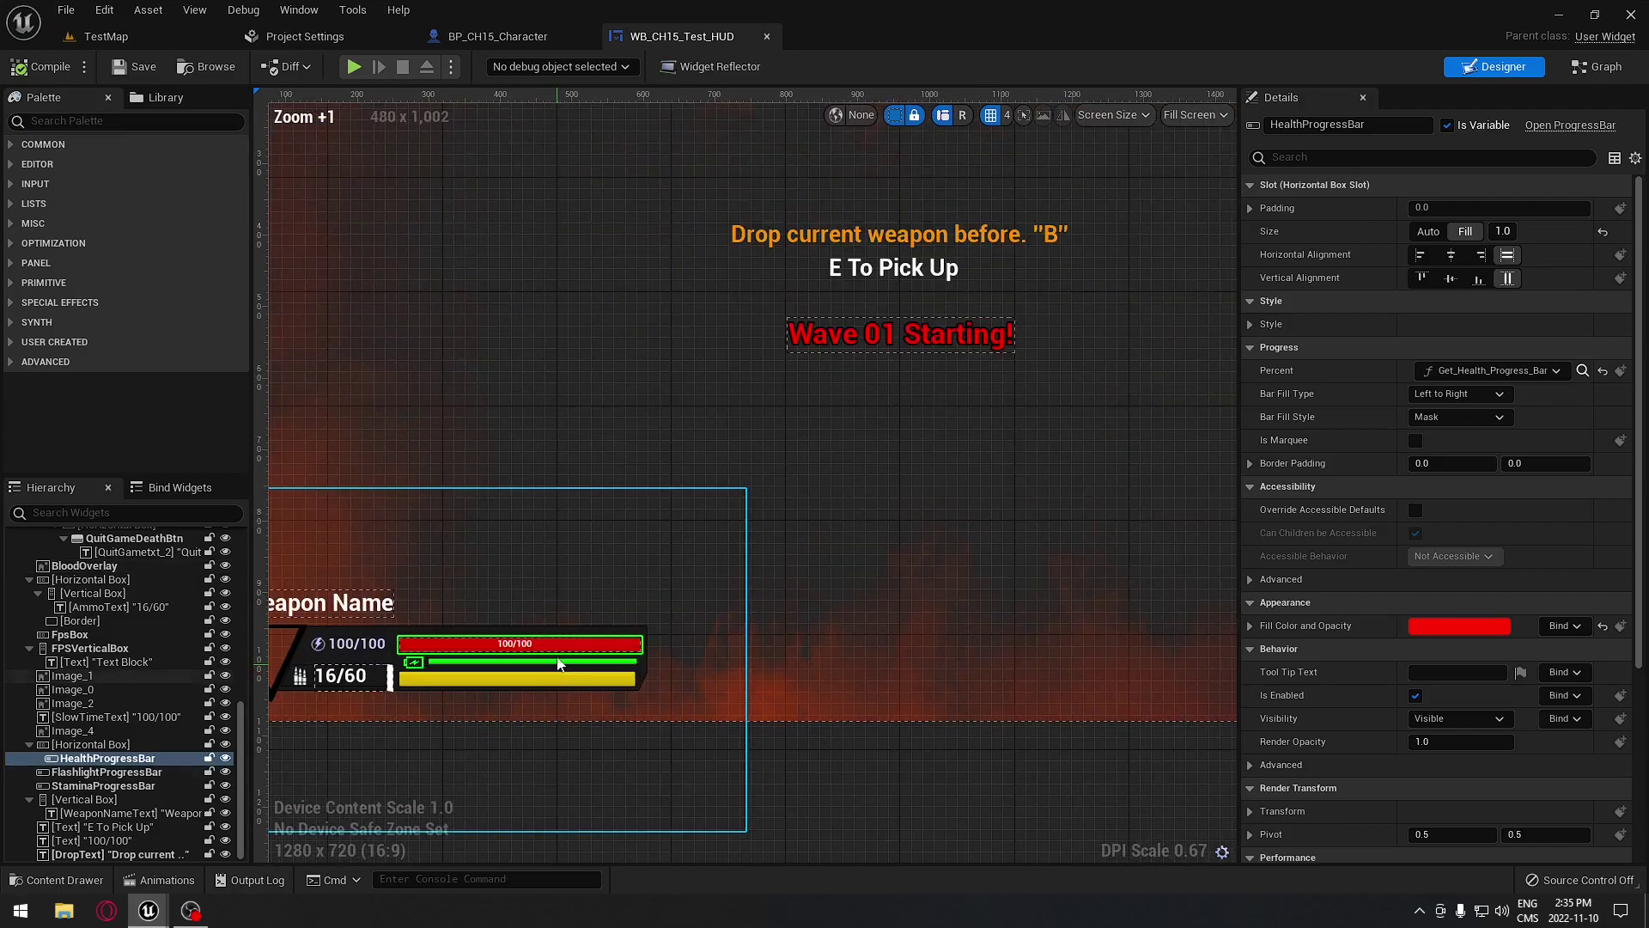
right_click_drag(606, 629, 652, 622)
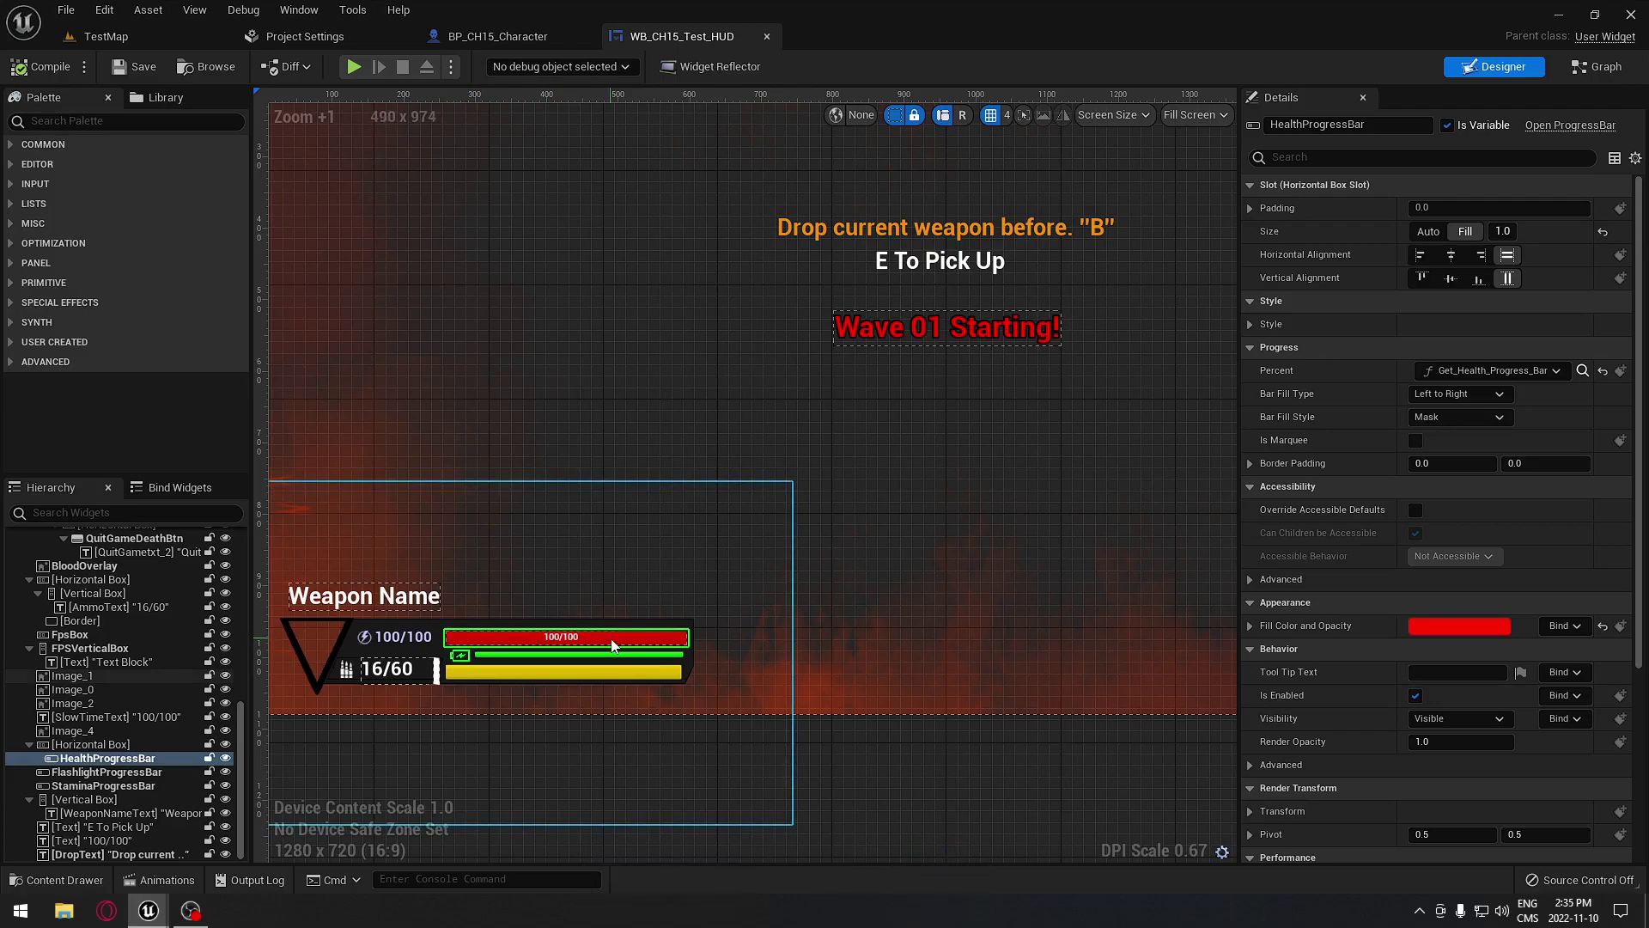
scroll(846, 581, "down", 2)
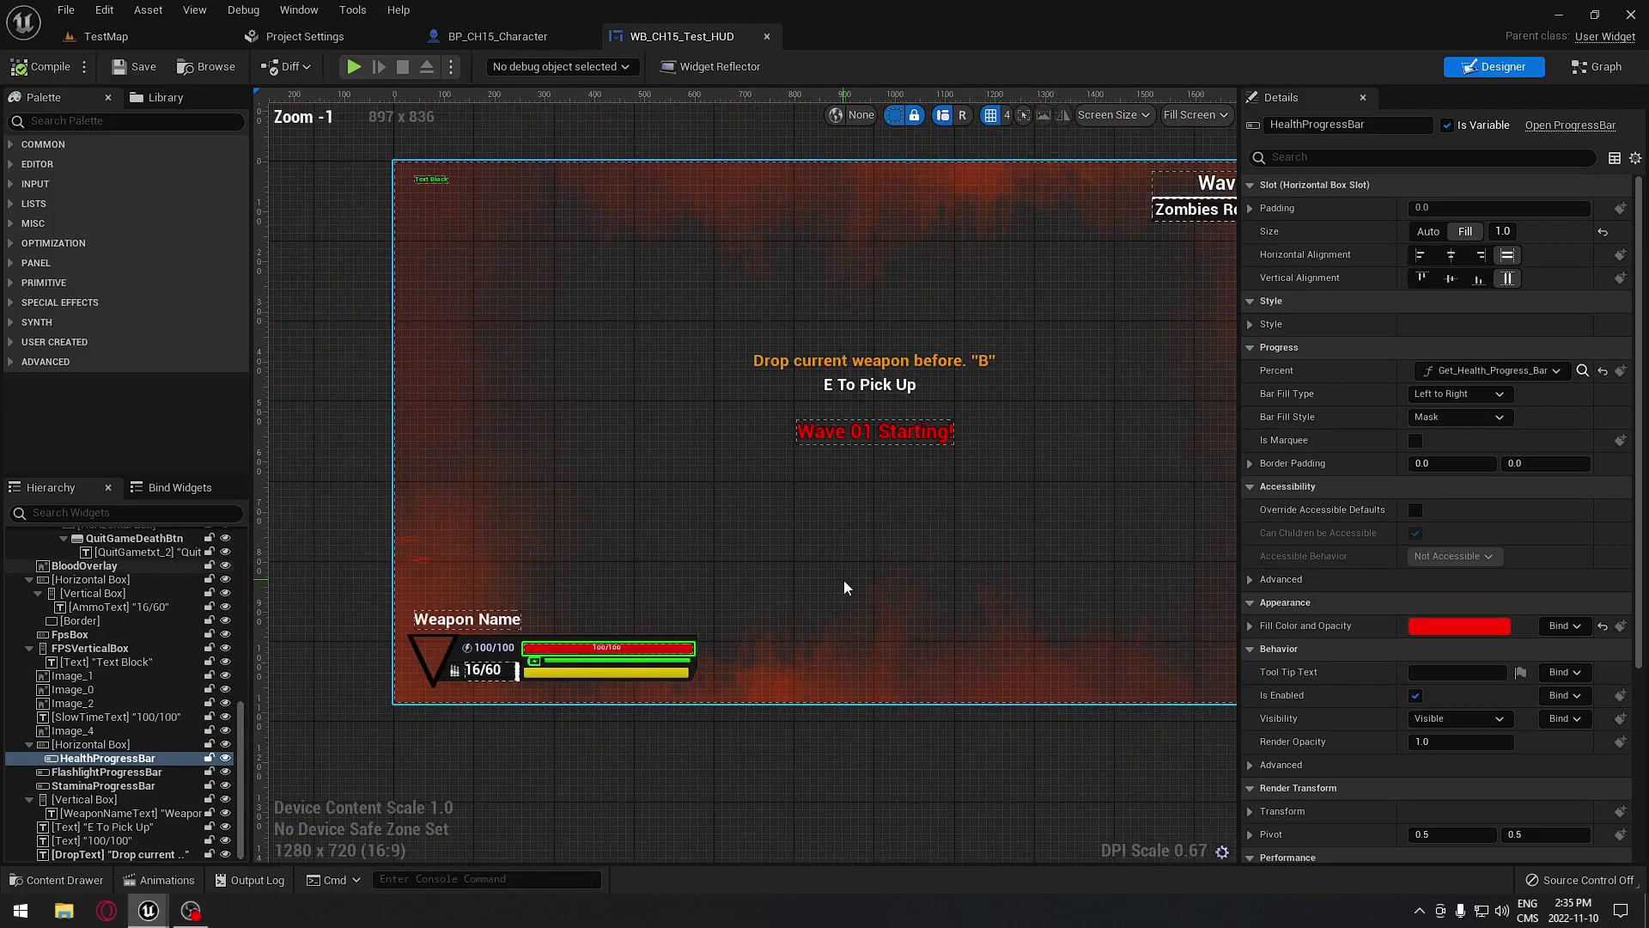
right_click_drag(1044, 570, 1106, 480)
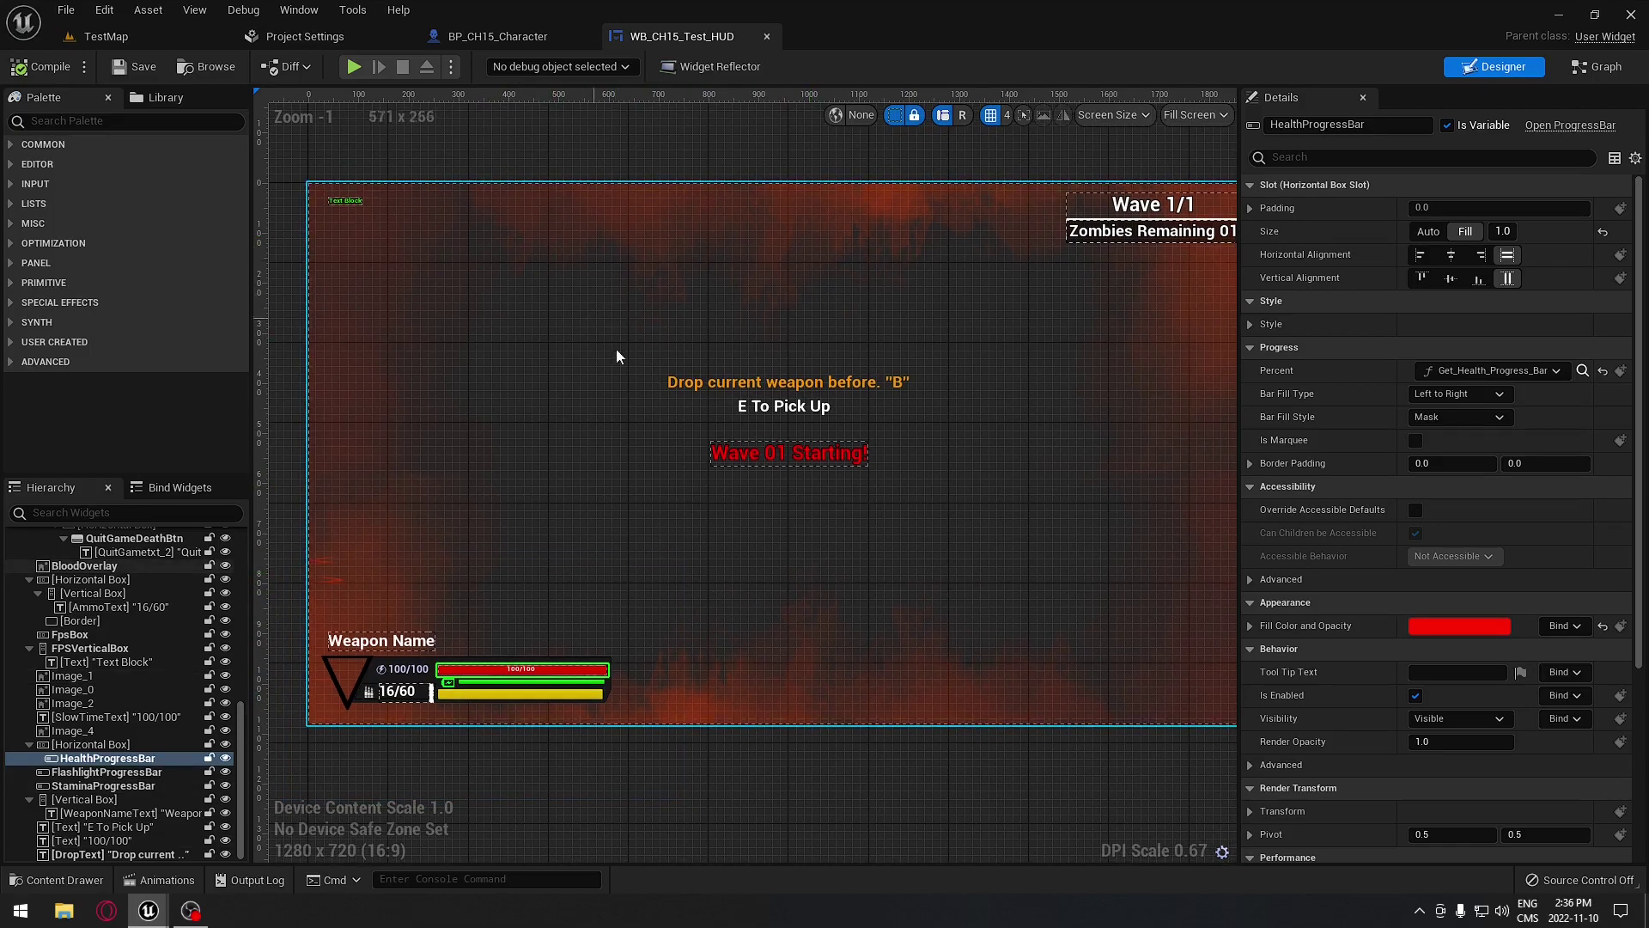
right_click_drag(725, 346, 699, 343)
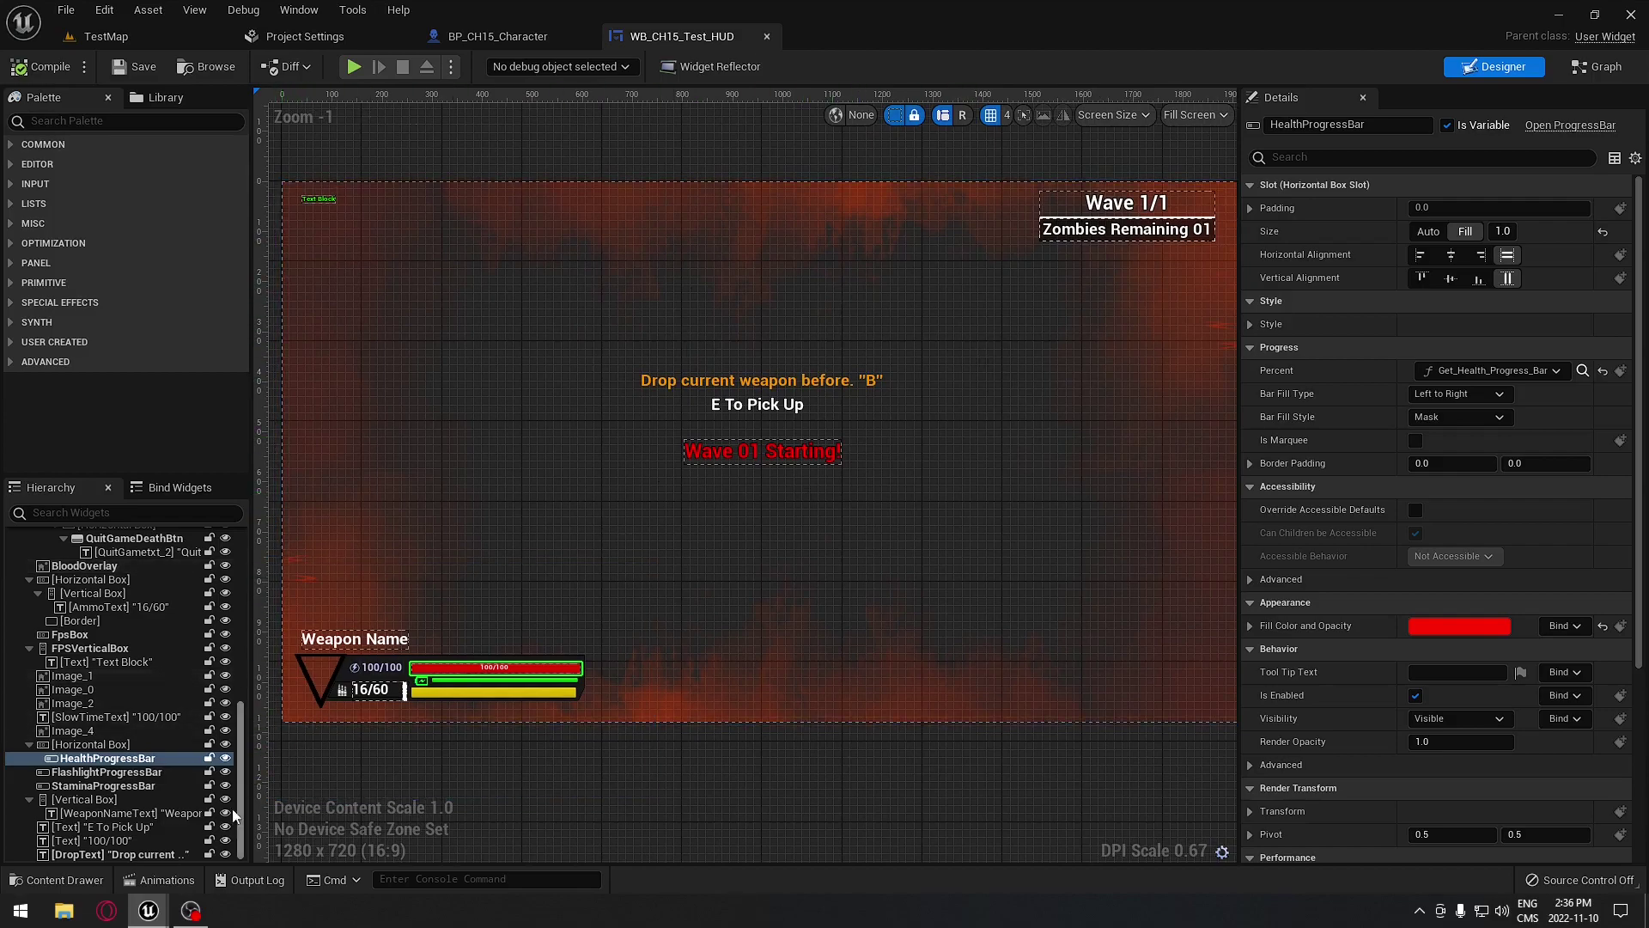
Return to the YoutubeFPS FirstPersonMap window and expand the Content folder in the Content Browser tree
mouse_move(144, 912)
left_click(111, 832)
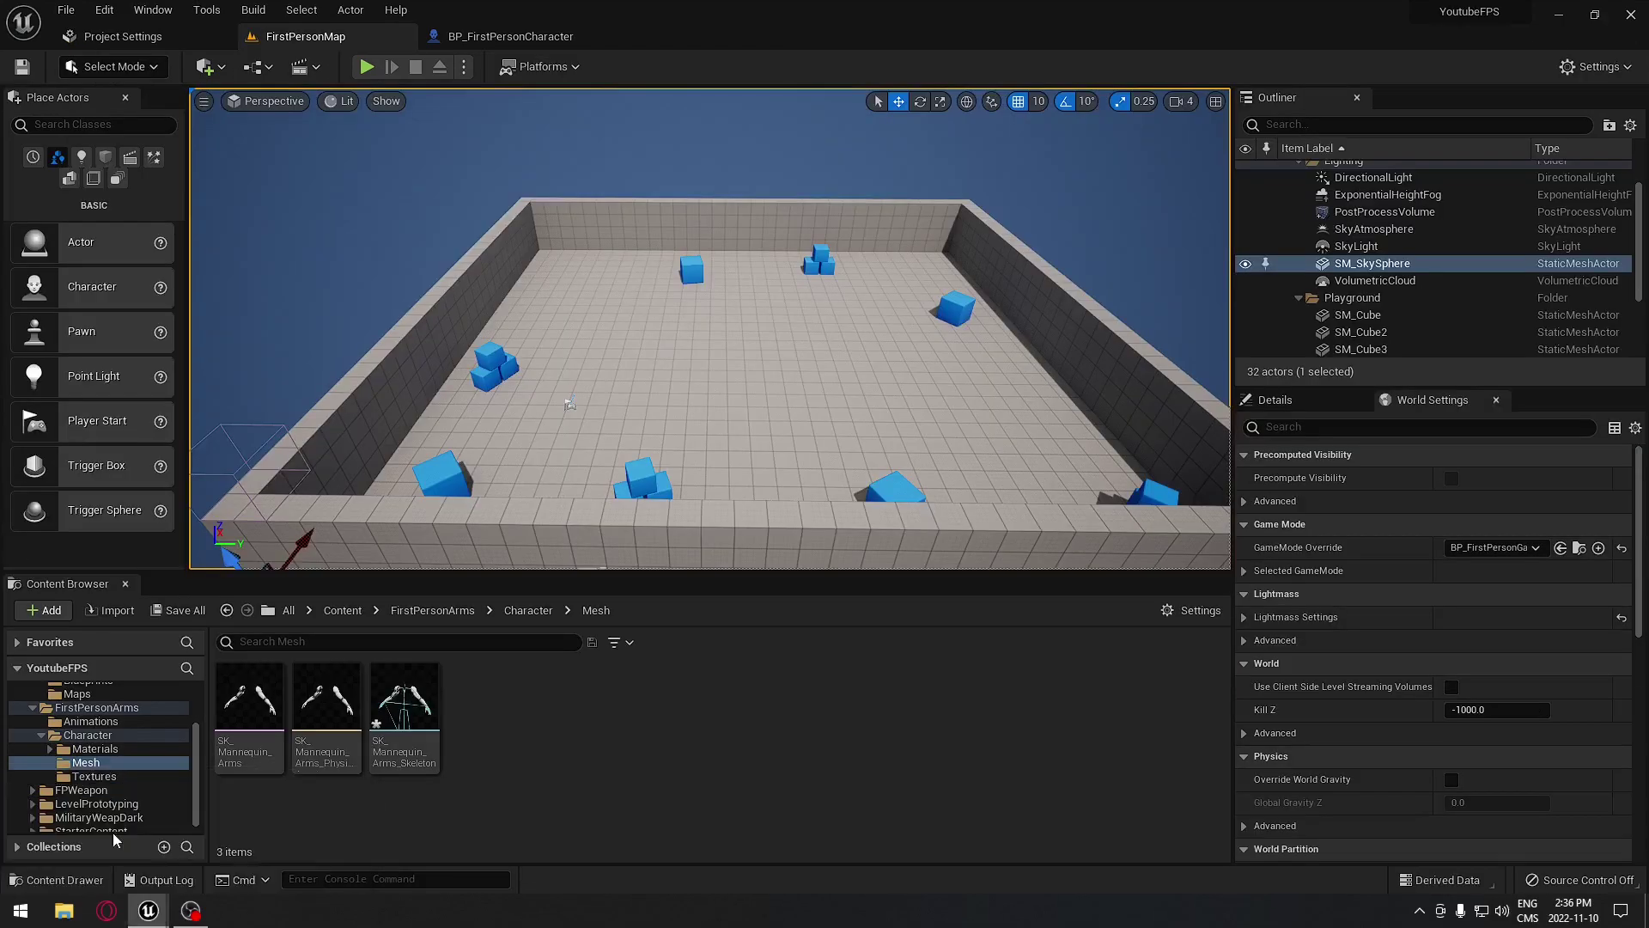
right_click(674, 408)
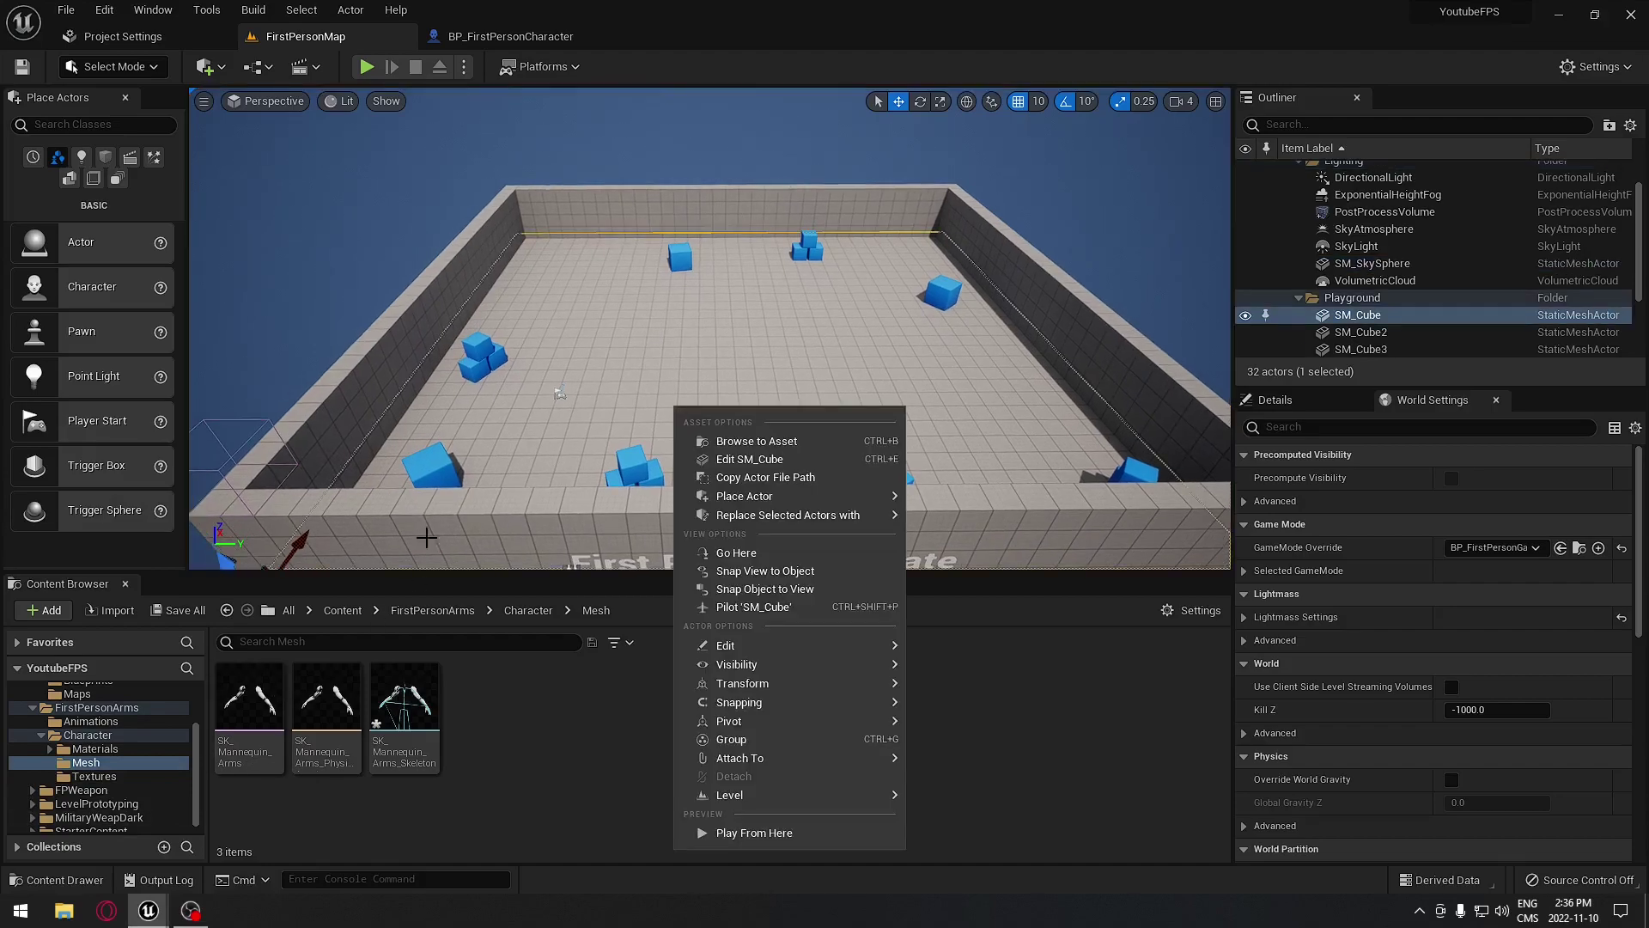
left_click(197, 773)
scroll(195, 748, "up", 3)
left_click(24, 705)
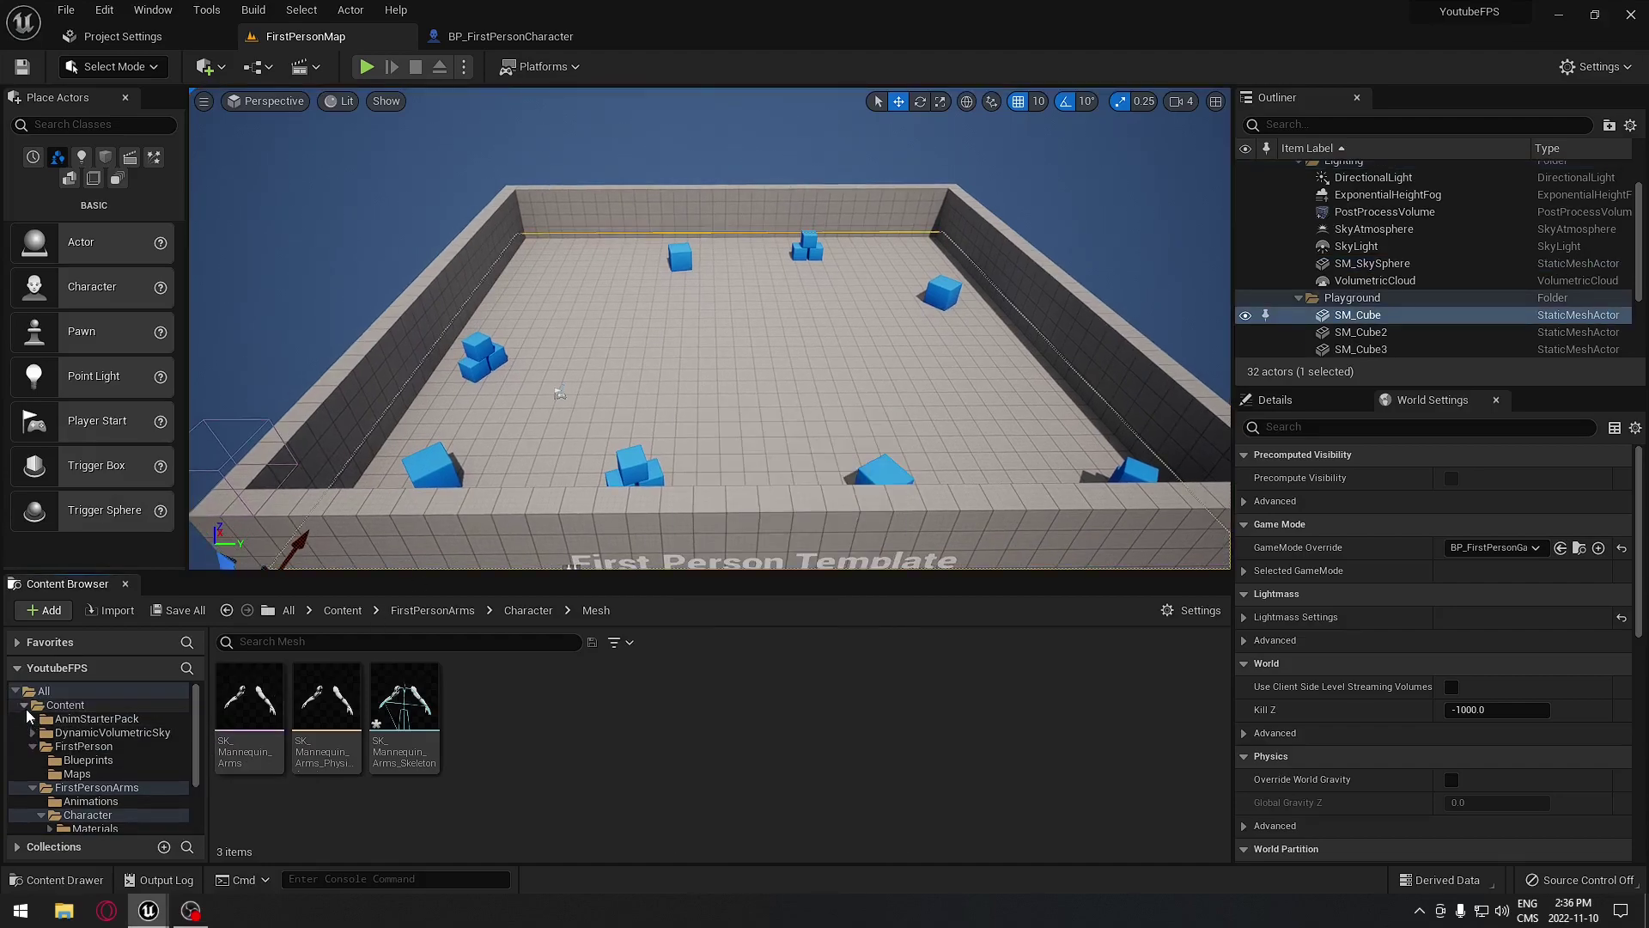
left_click(24, 706)
left_click(33, 760)
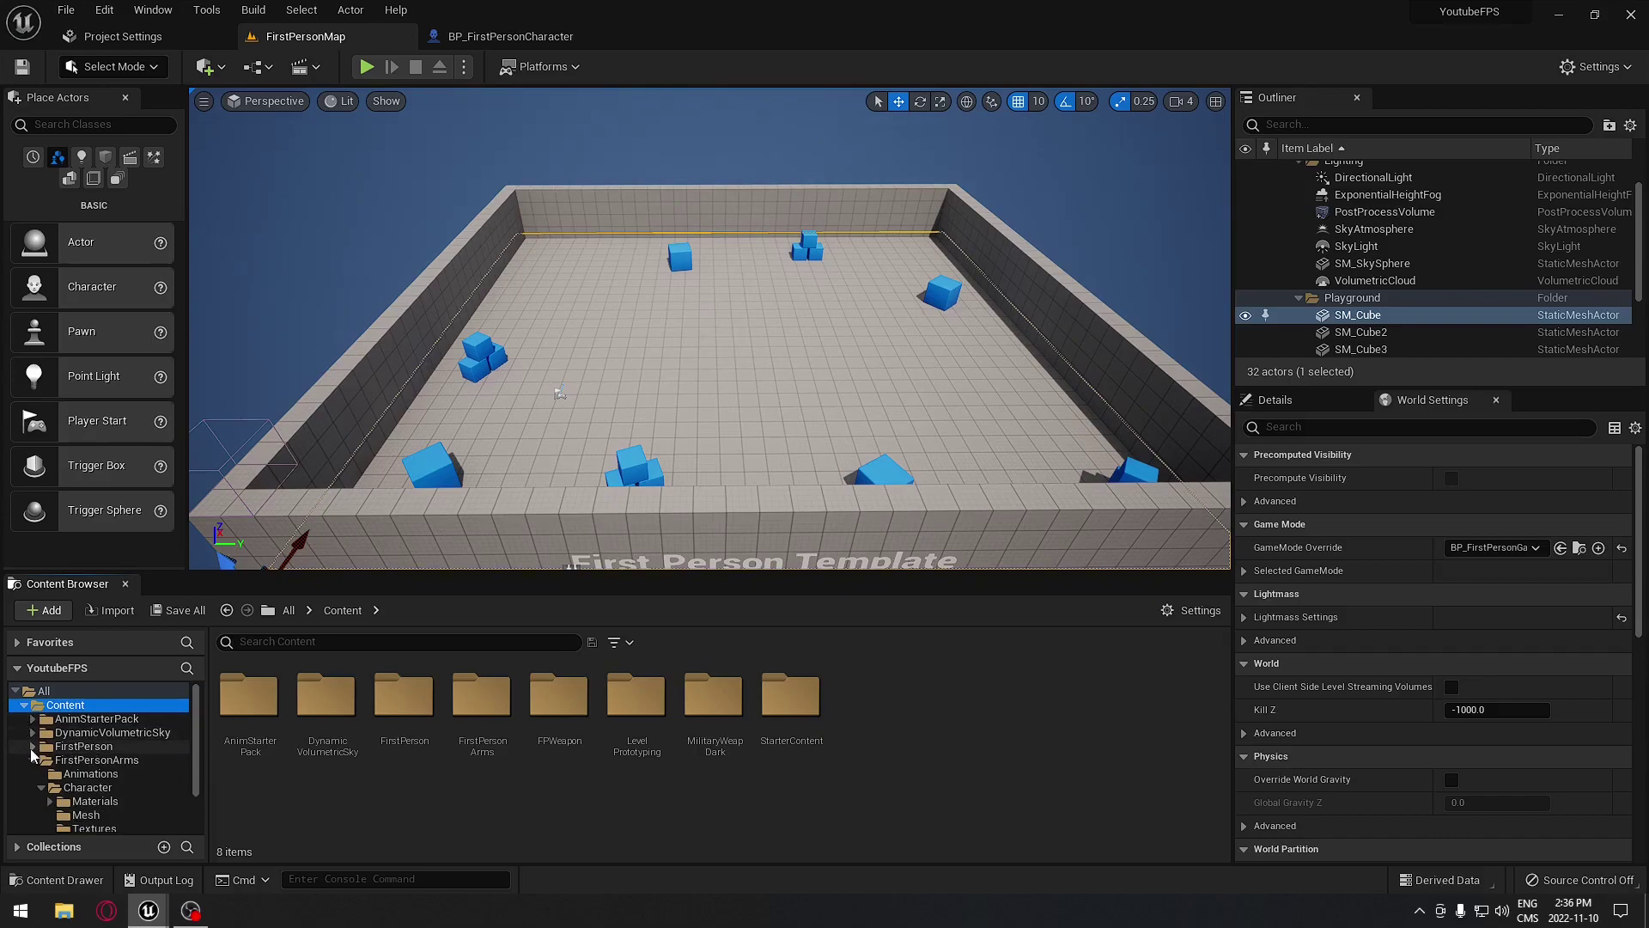
left_click(31, 761)
Create a new folder named 1-MyStuffs under Content
right_click(62, 706)
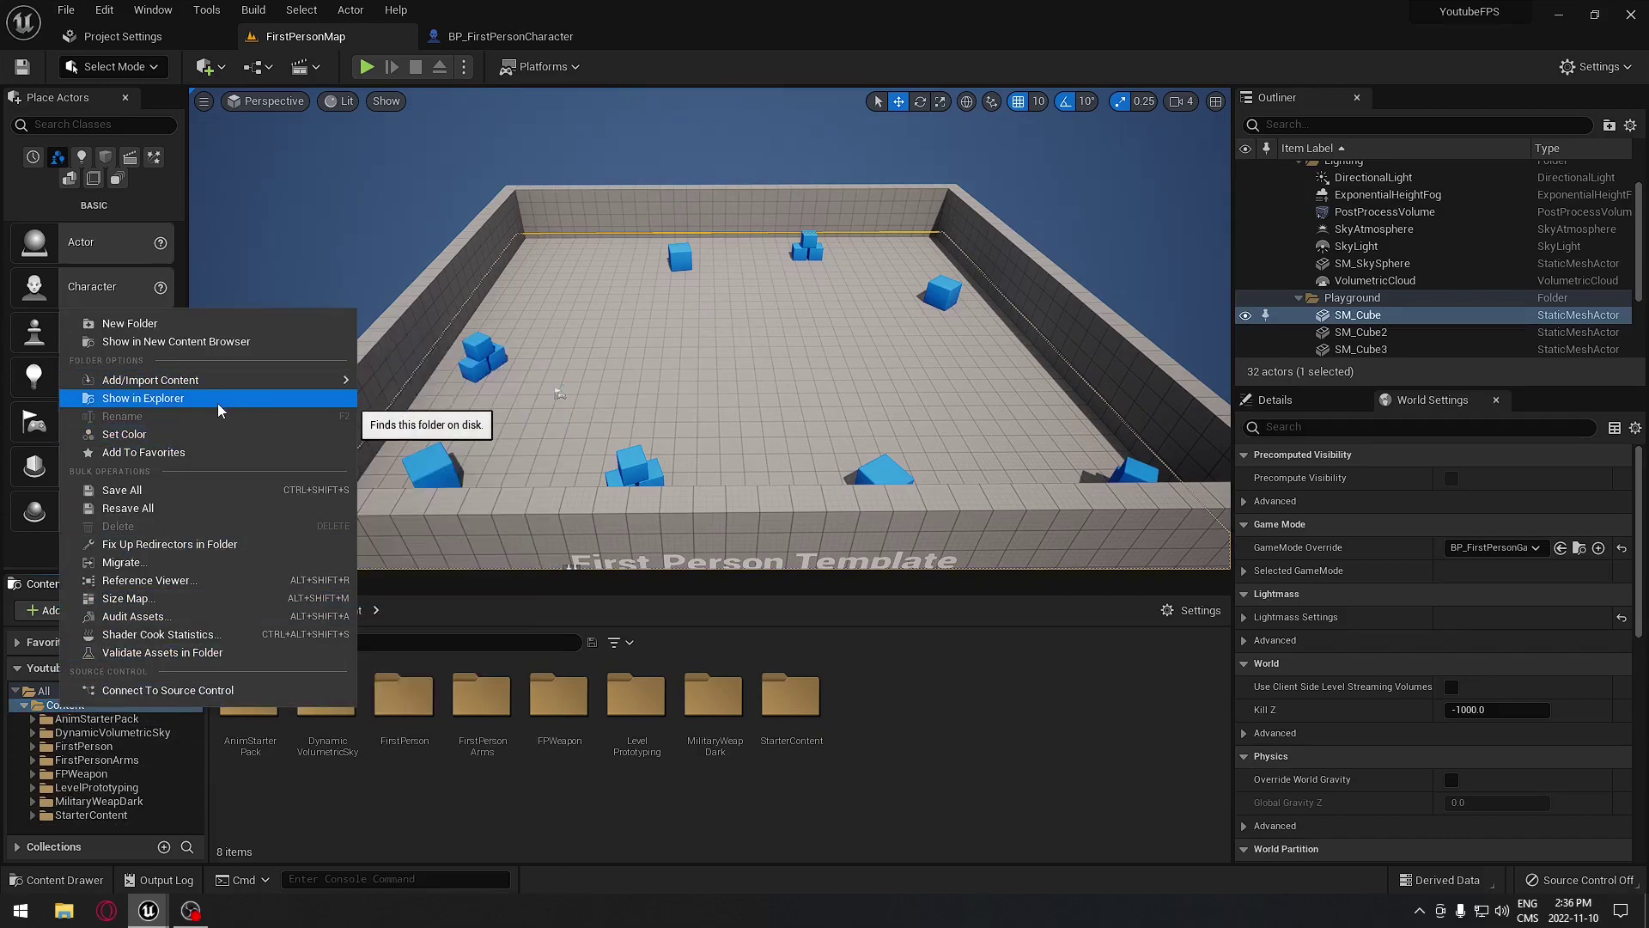
left_click(213, 323)
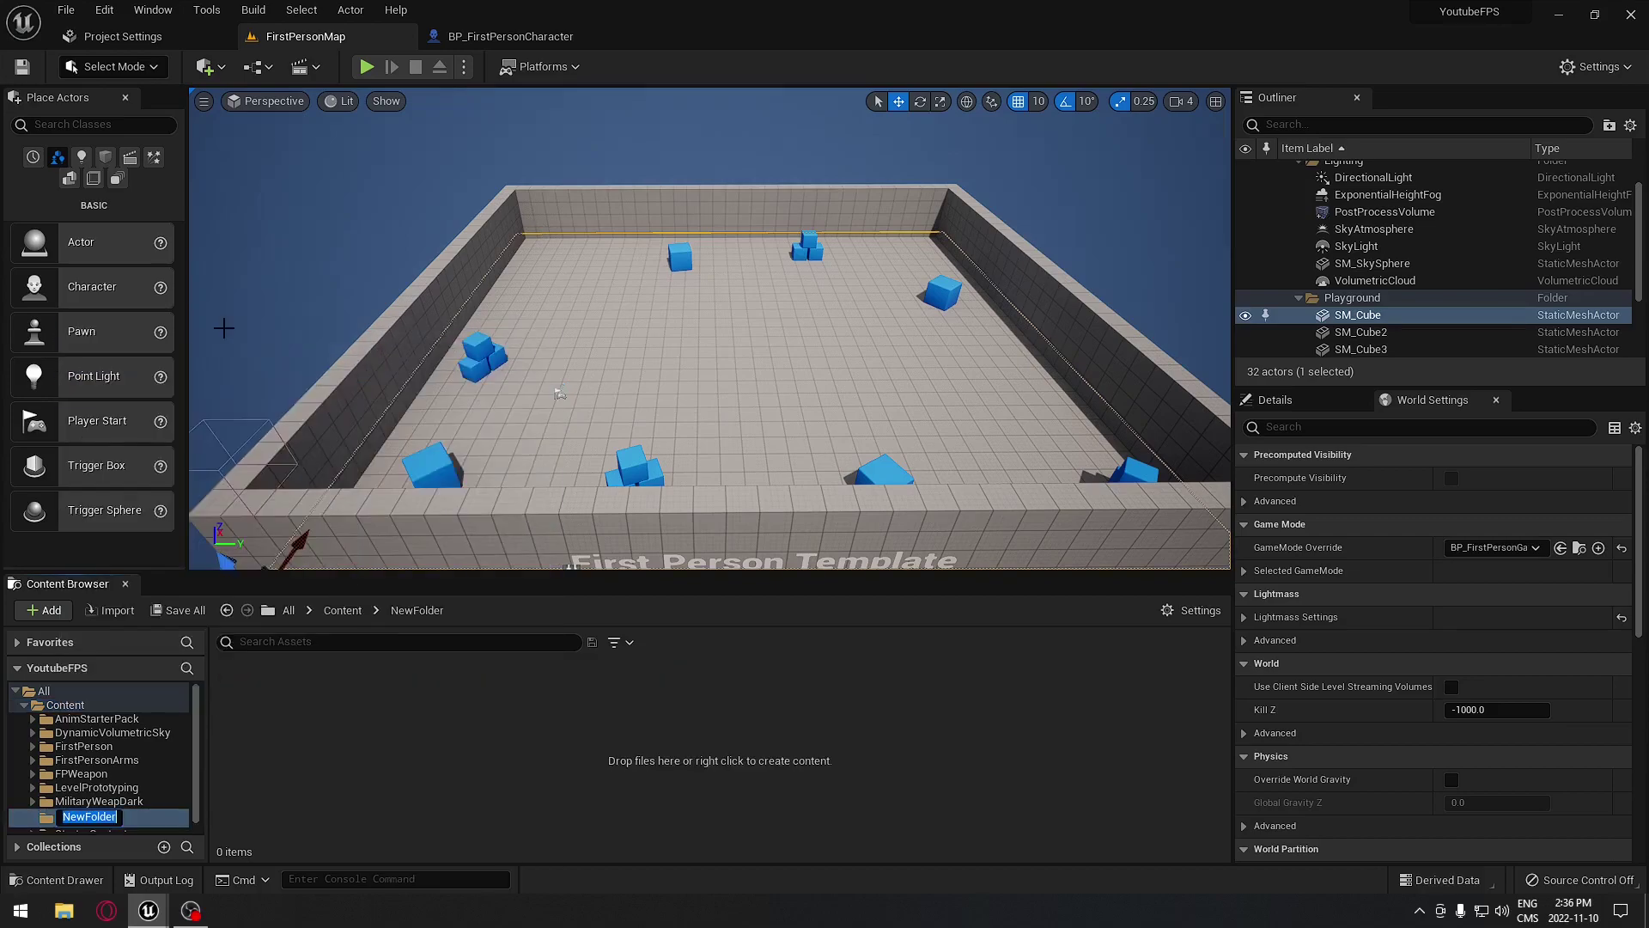
type("-")
type("-MyStuffs")
key("Return")
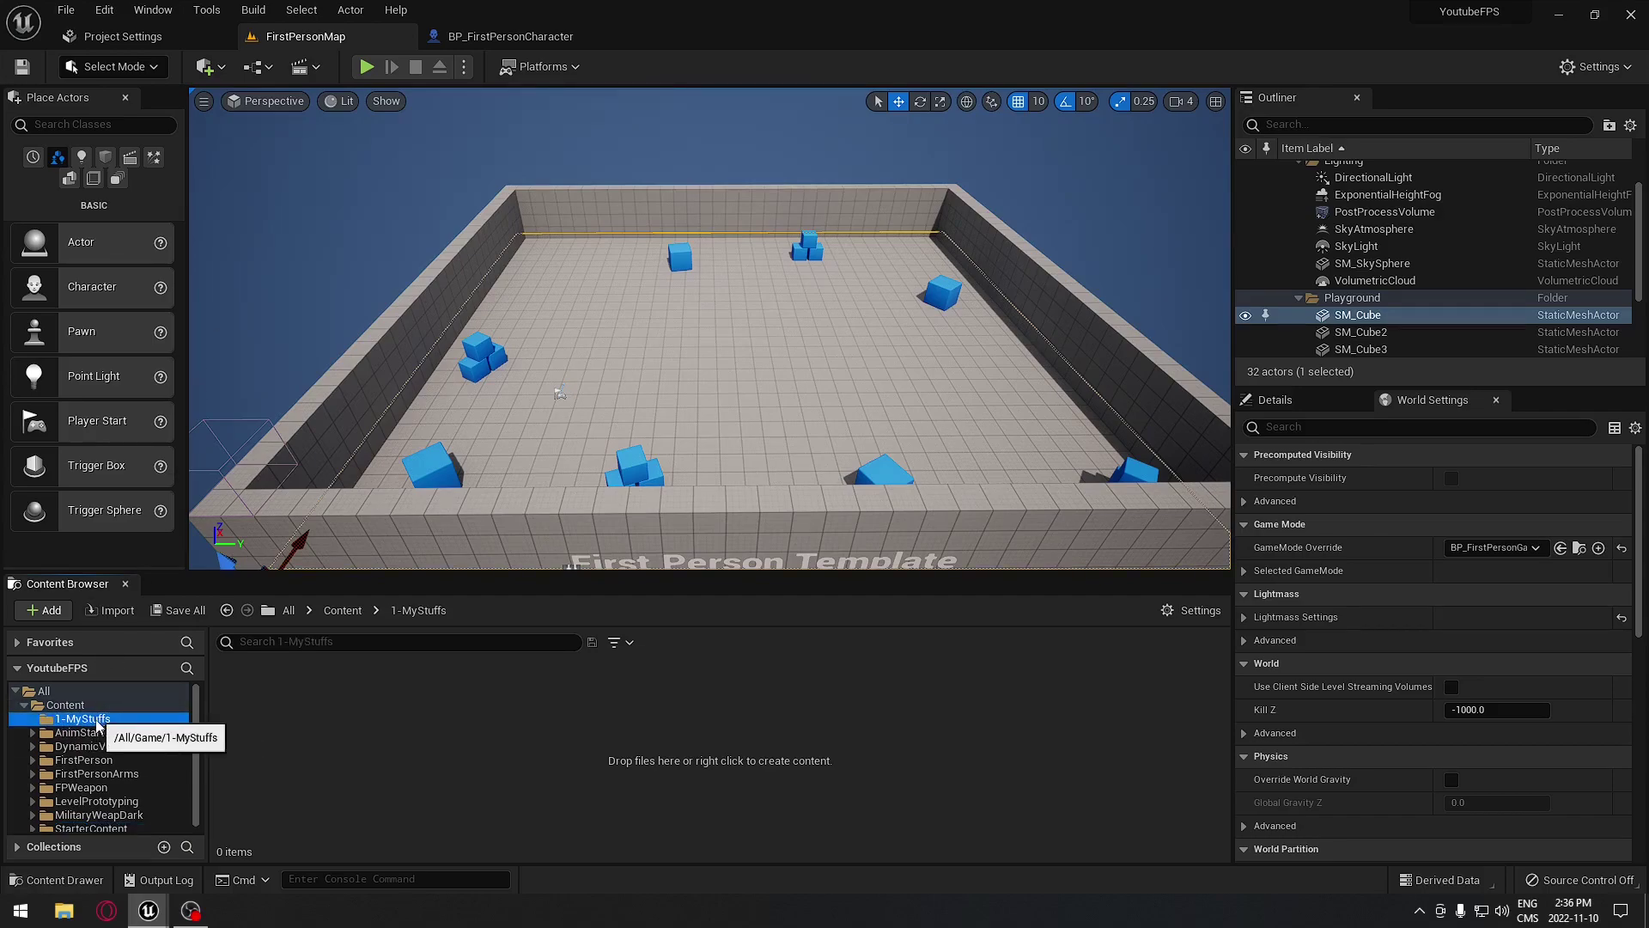
Create a Widgets subfolder inside 1-MyStuffs
right_click(97, 724)
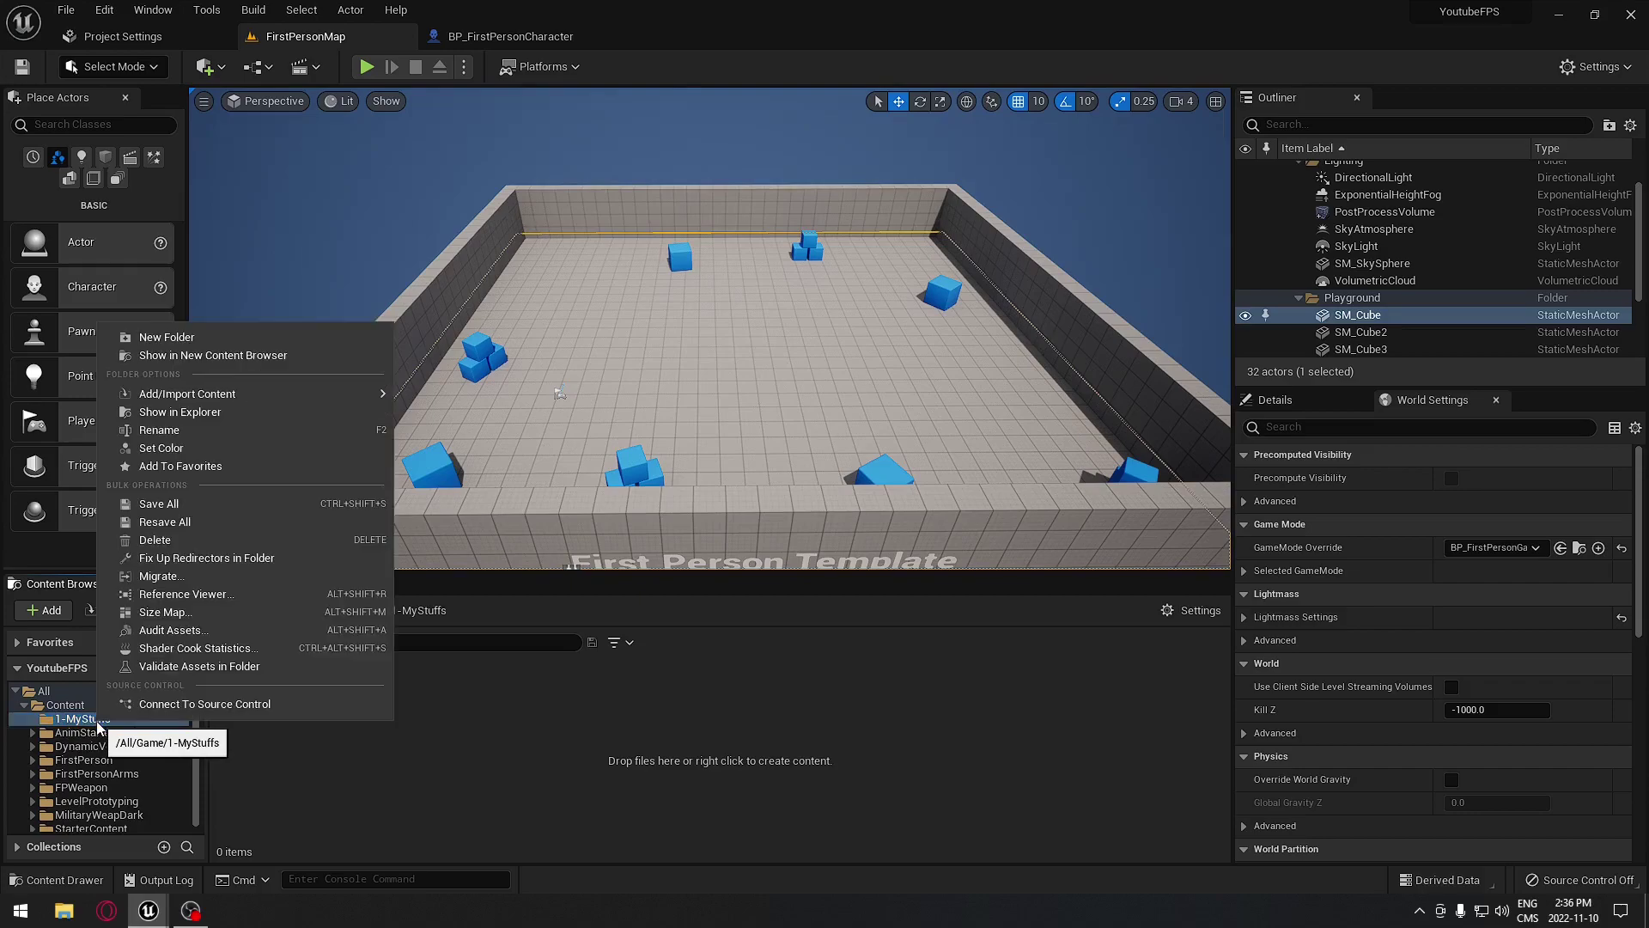
left_click(223, 337)
type("Wi")
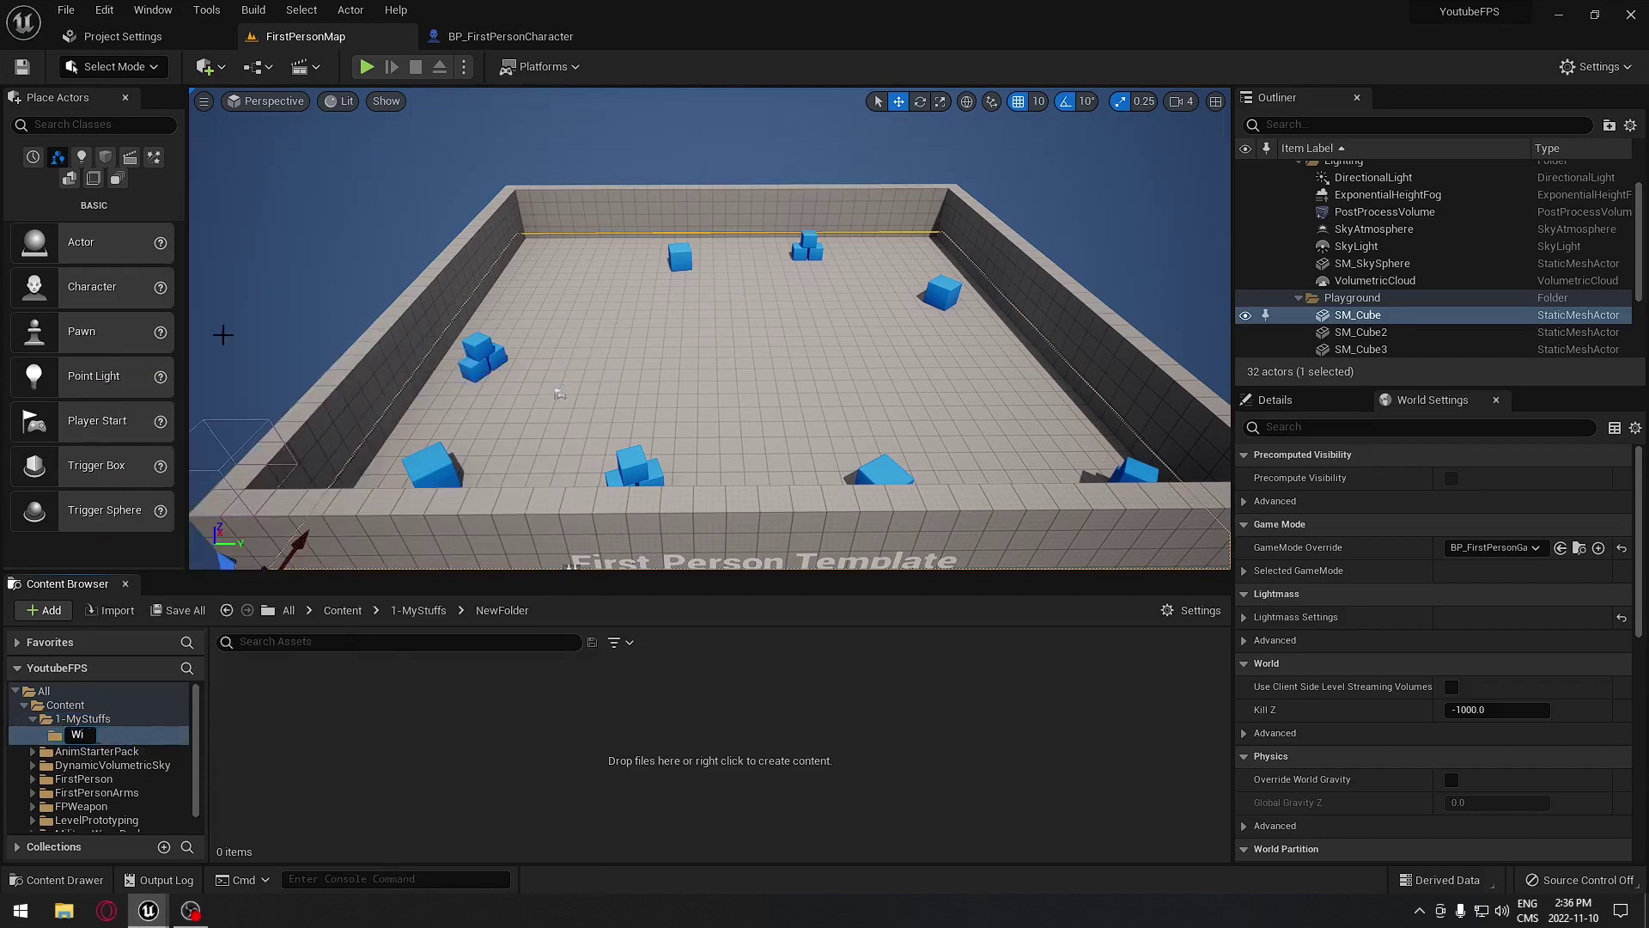
type("dgets")
key("Return")
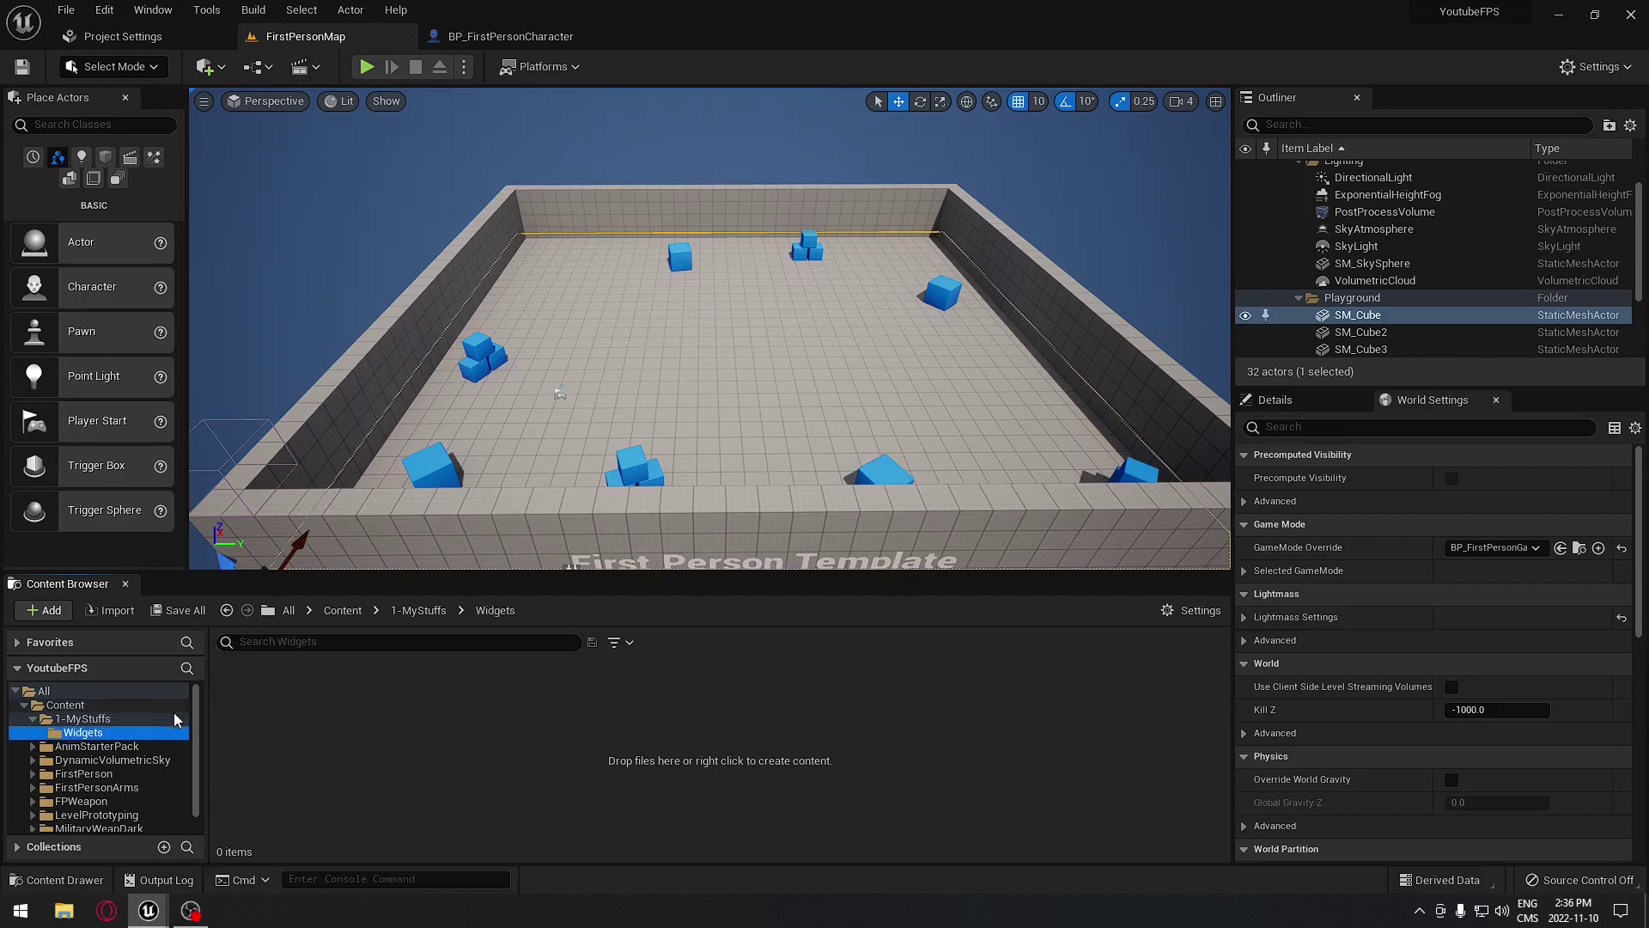
Create a new Widget Blueprint based on User Widget in the Widgets folder
right_click(320, 717)
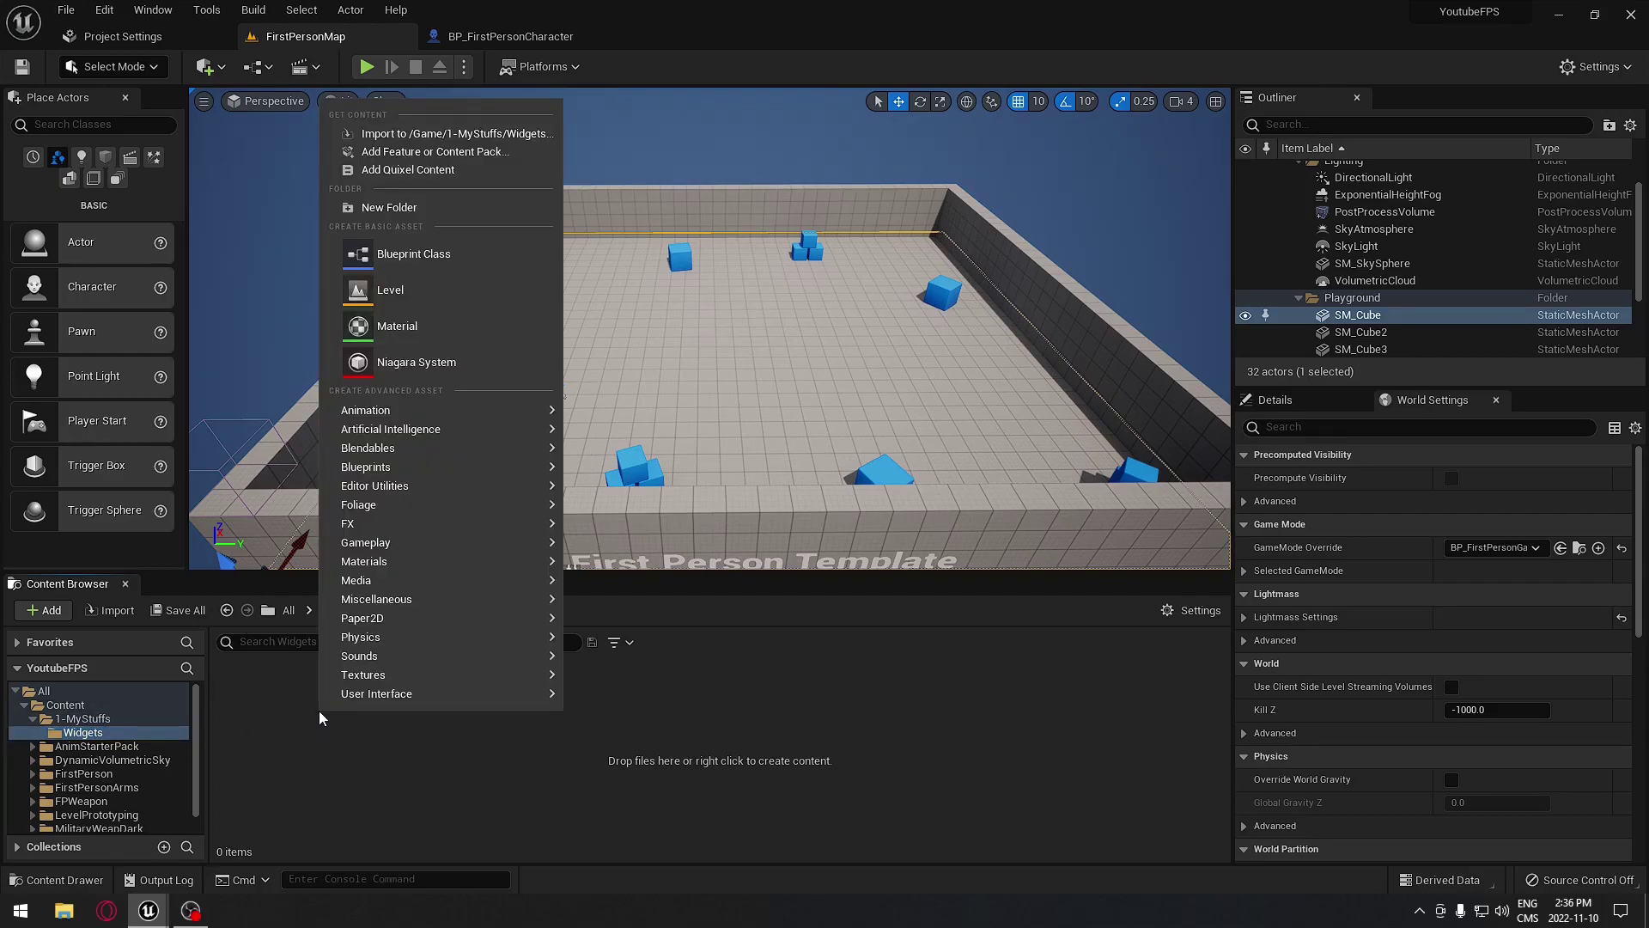
mouse_move(352, 702)
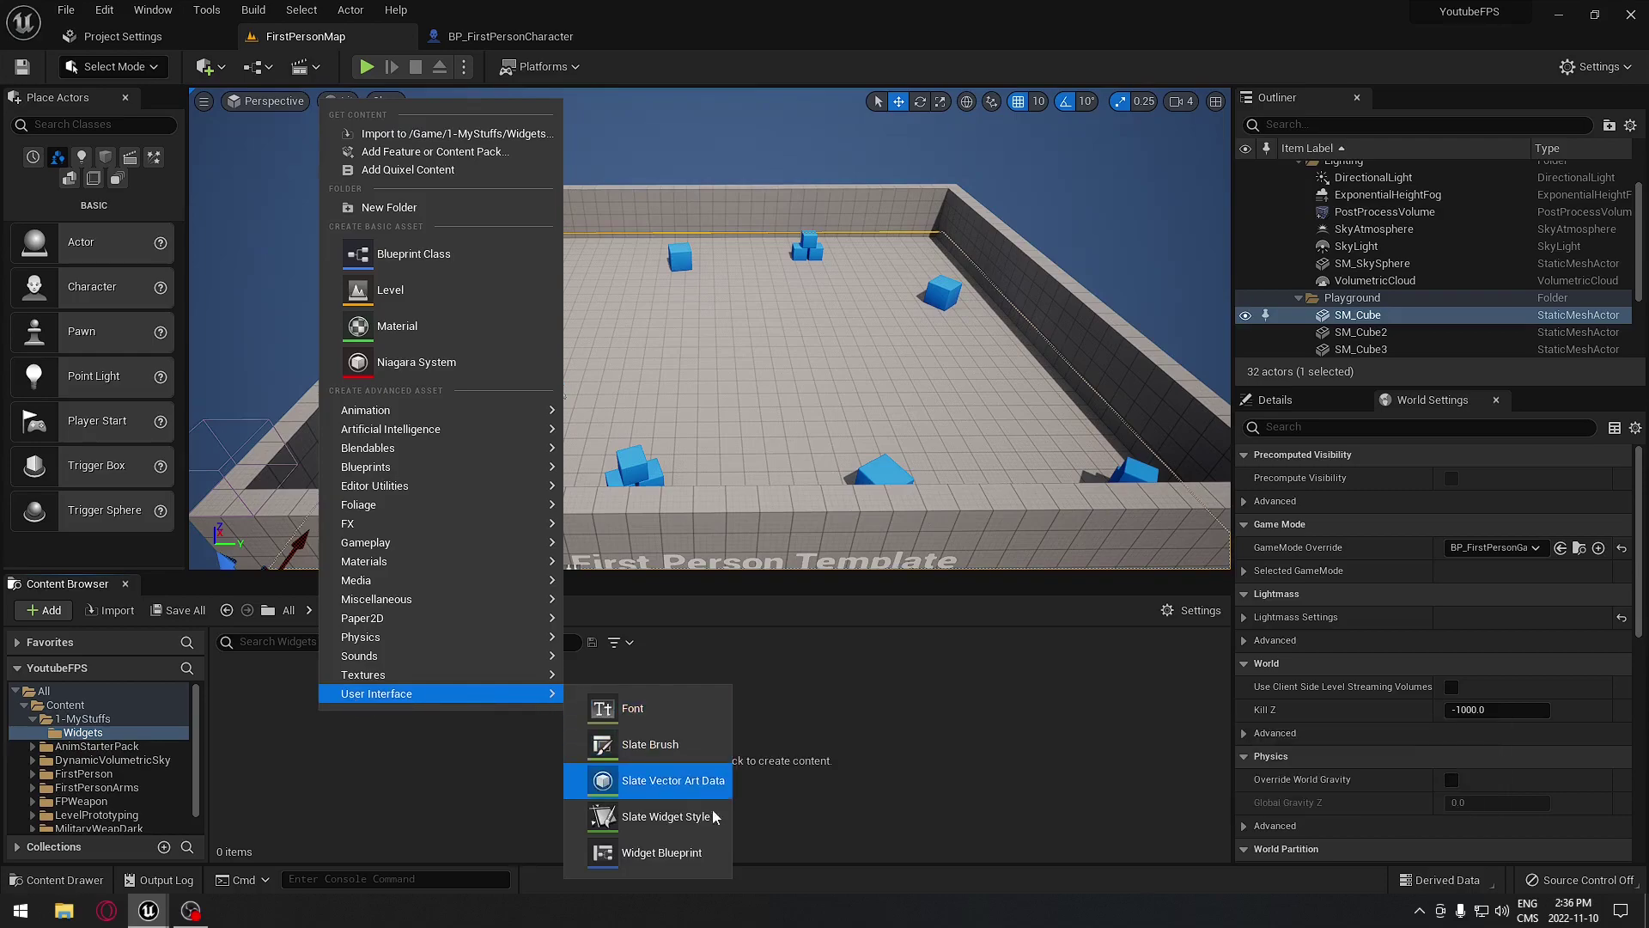
left_click(687, 859)
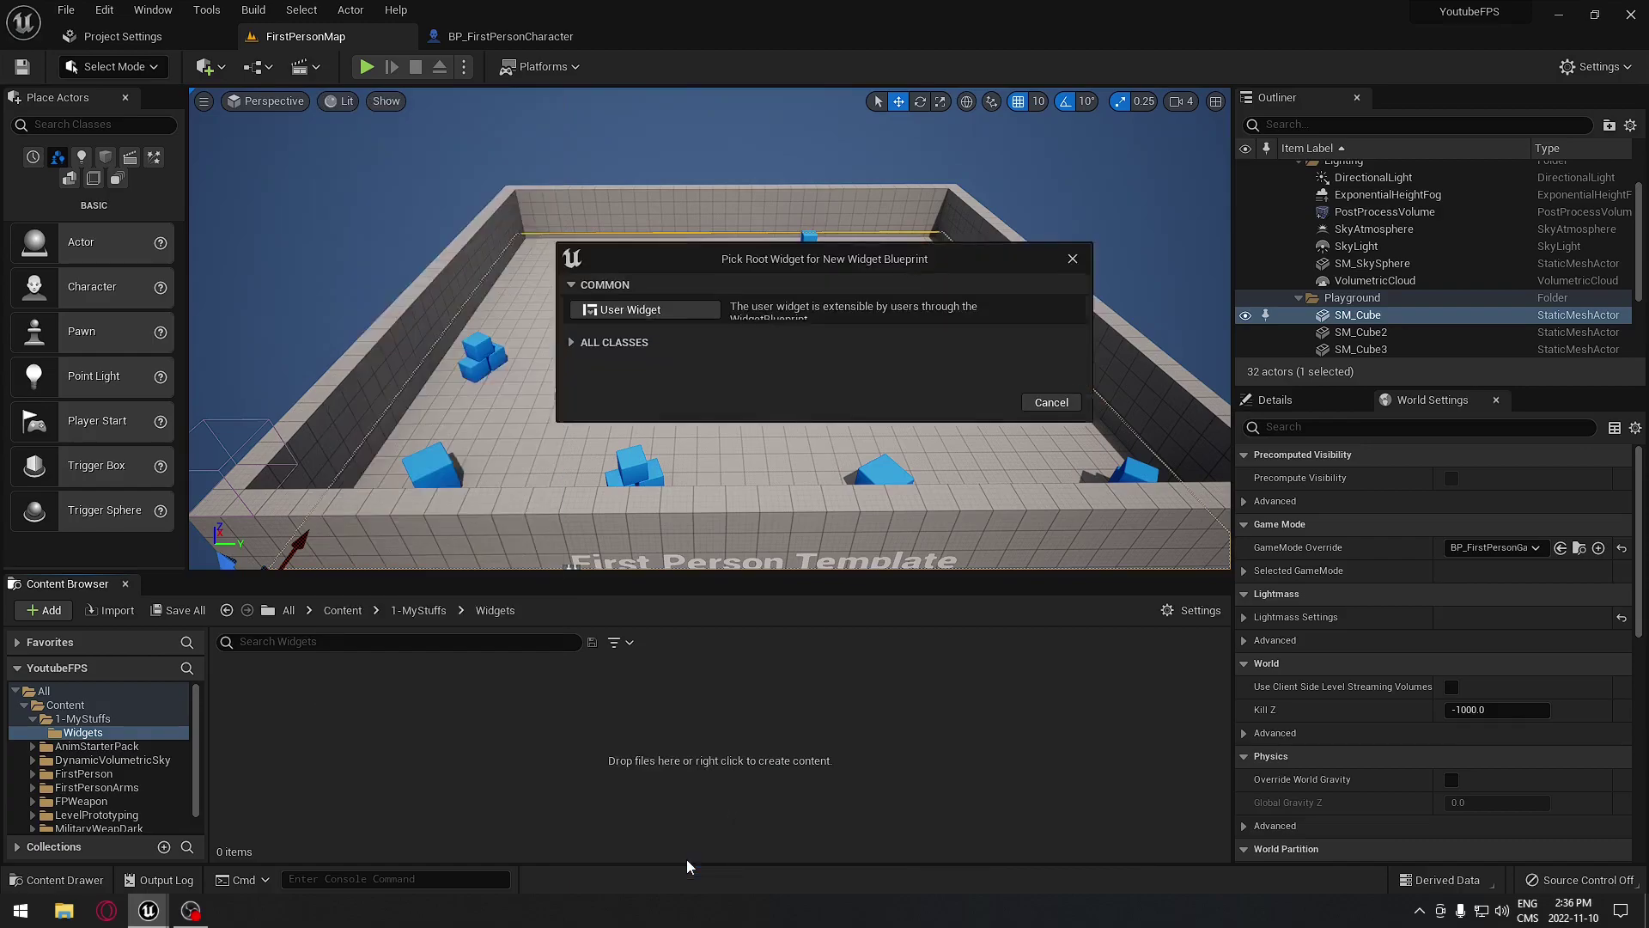
left_click(642, 317)
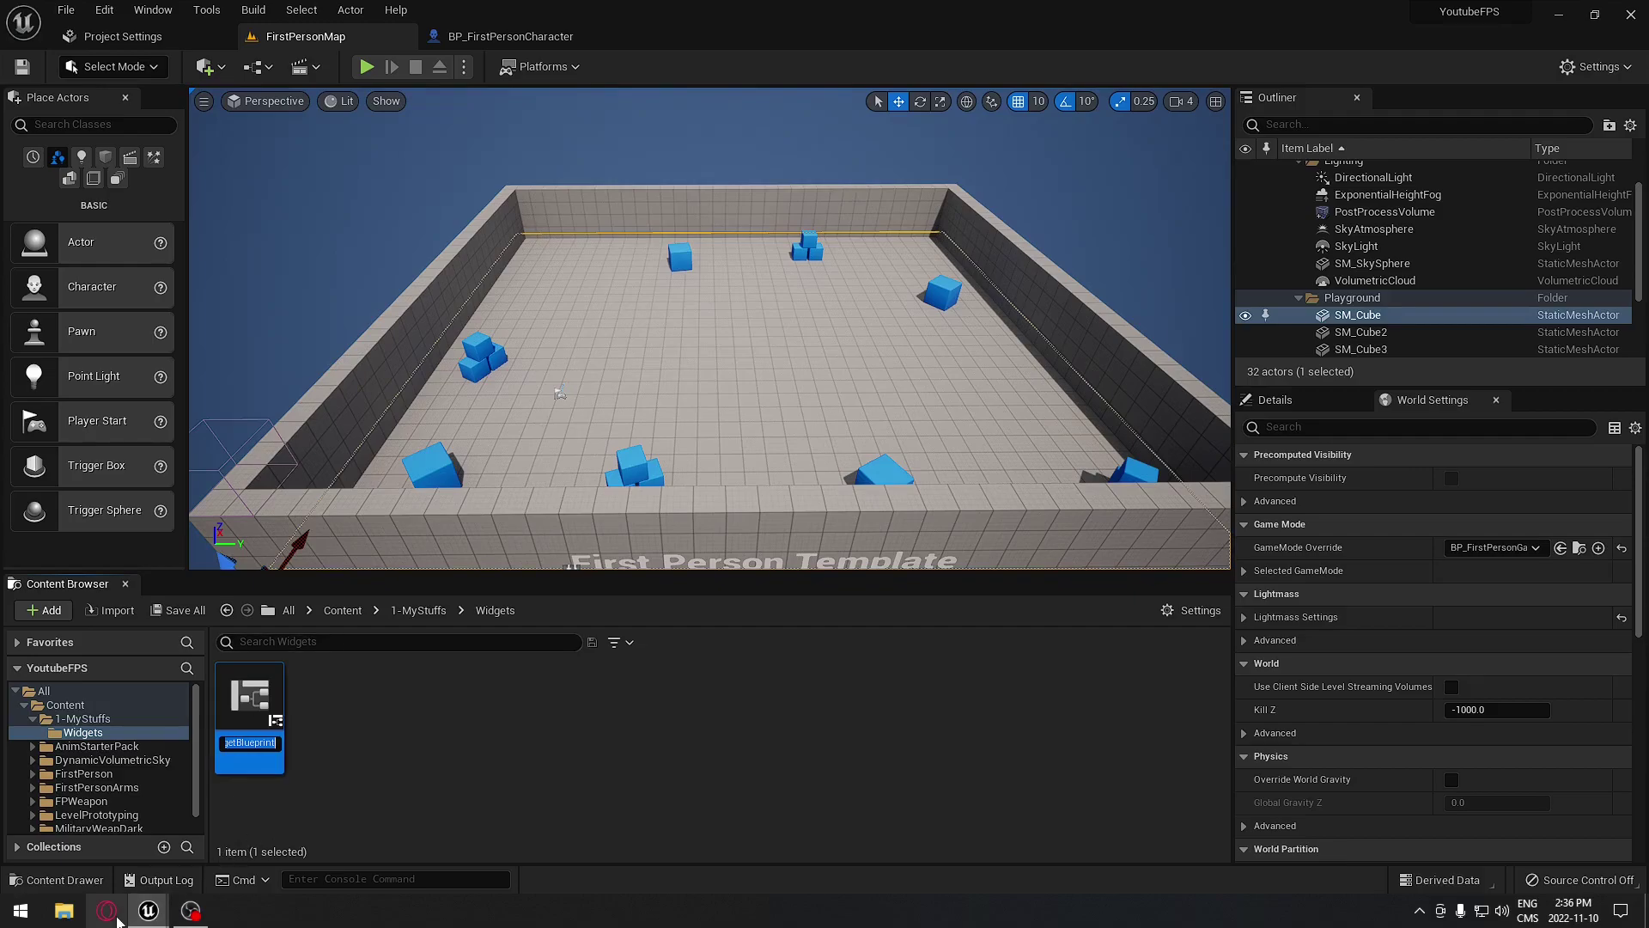
Rename the new widget blueprint to WB_Player_Hud
mouse_move(150, 914)
left_click(258, 837)
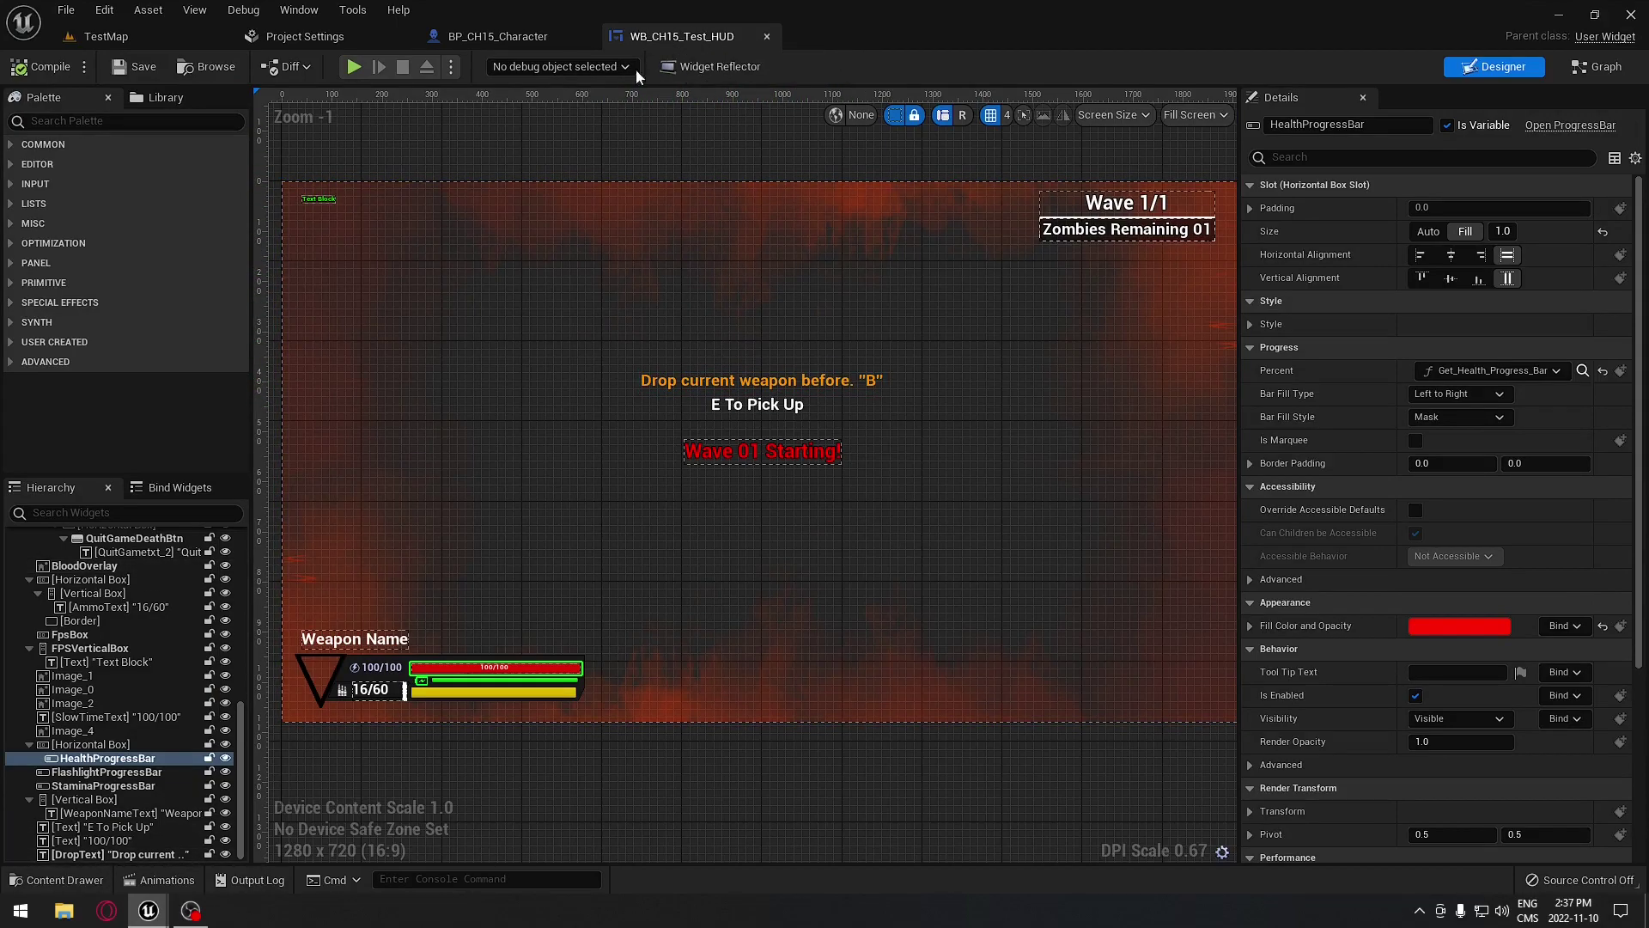
left_click(90, 837)
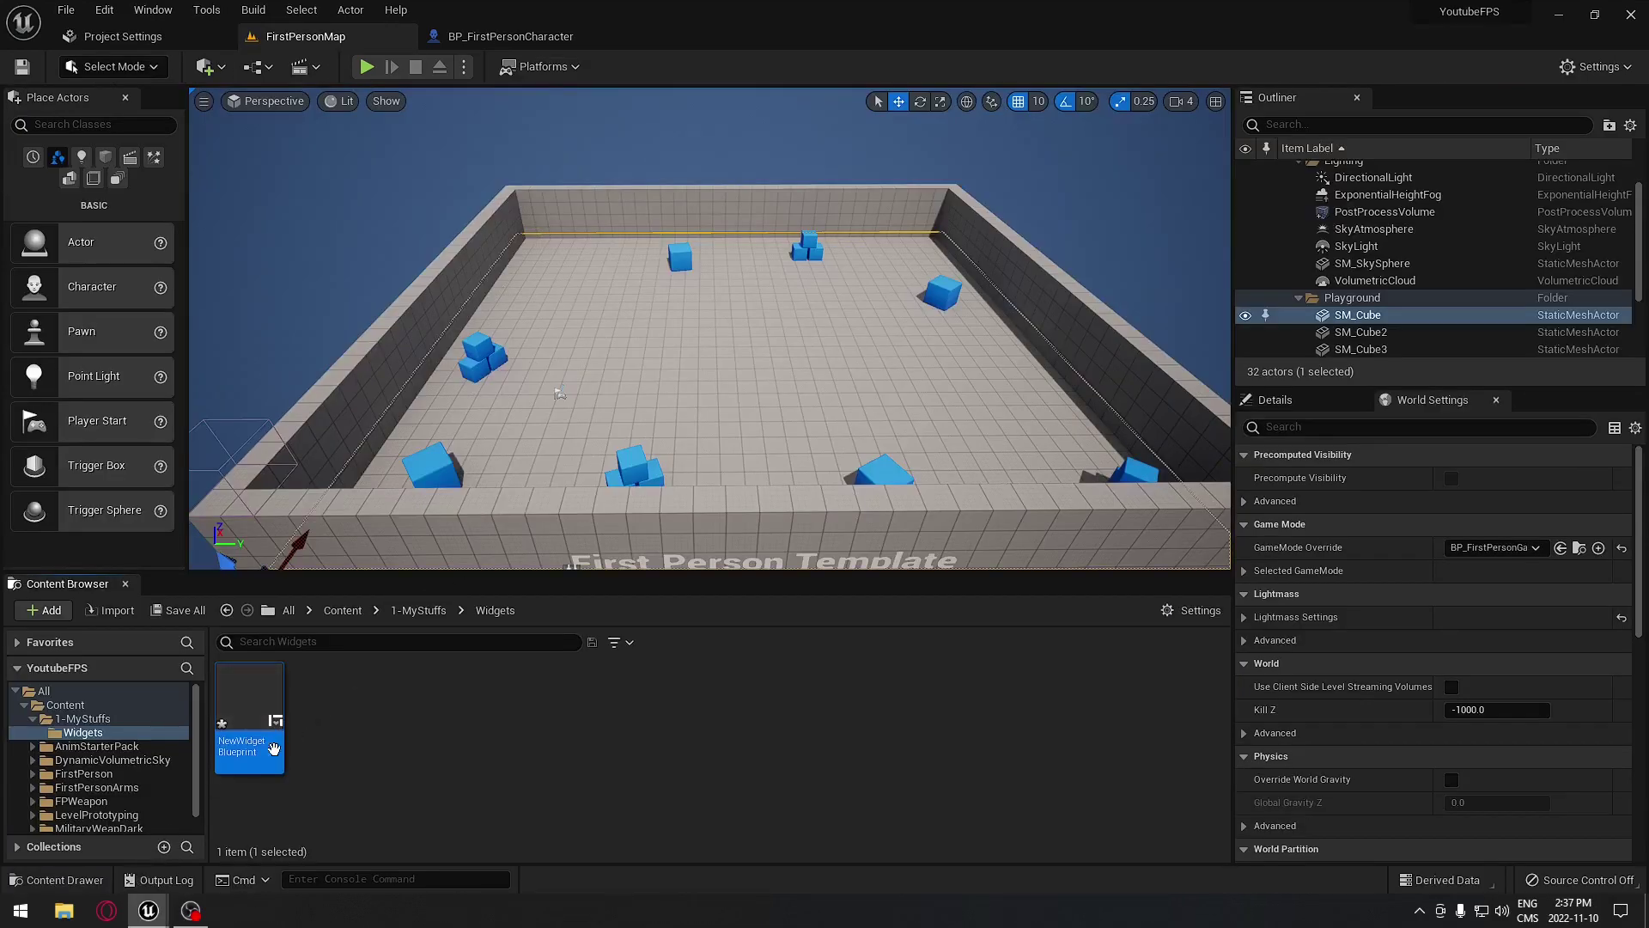
left_click(244, 760)
type("W")
type("B_Player_")
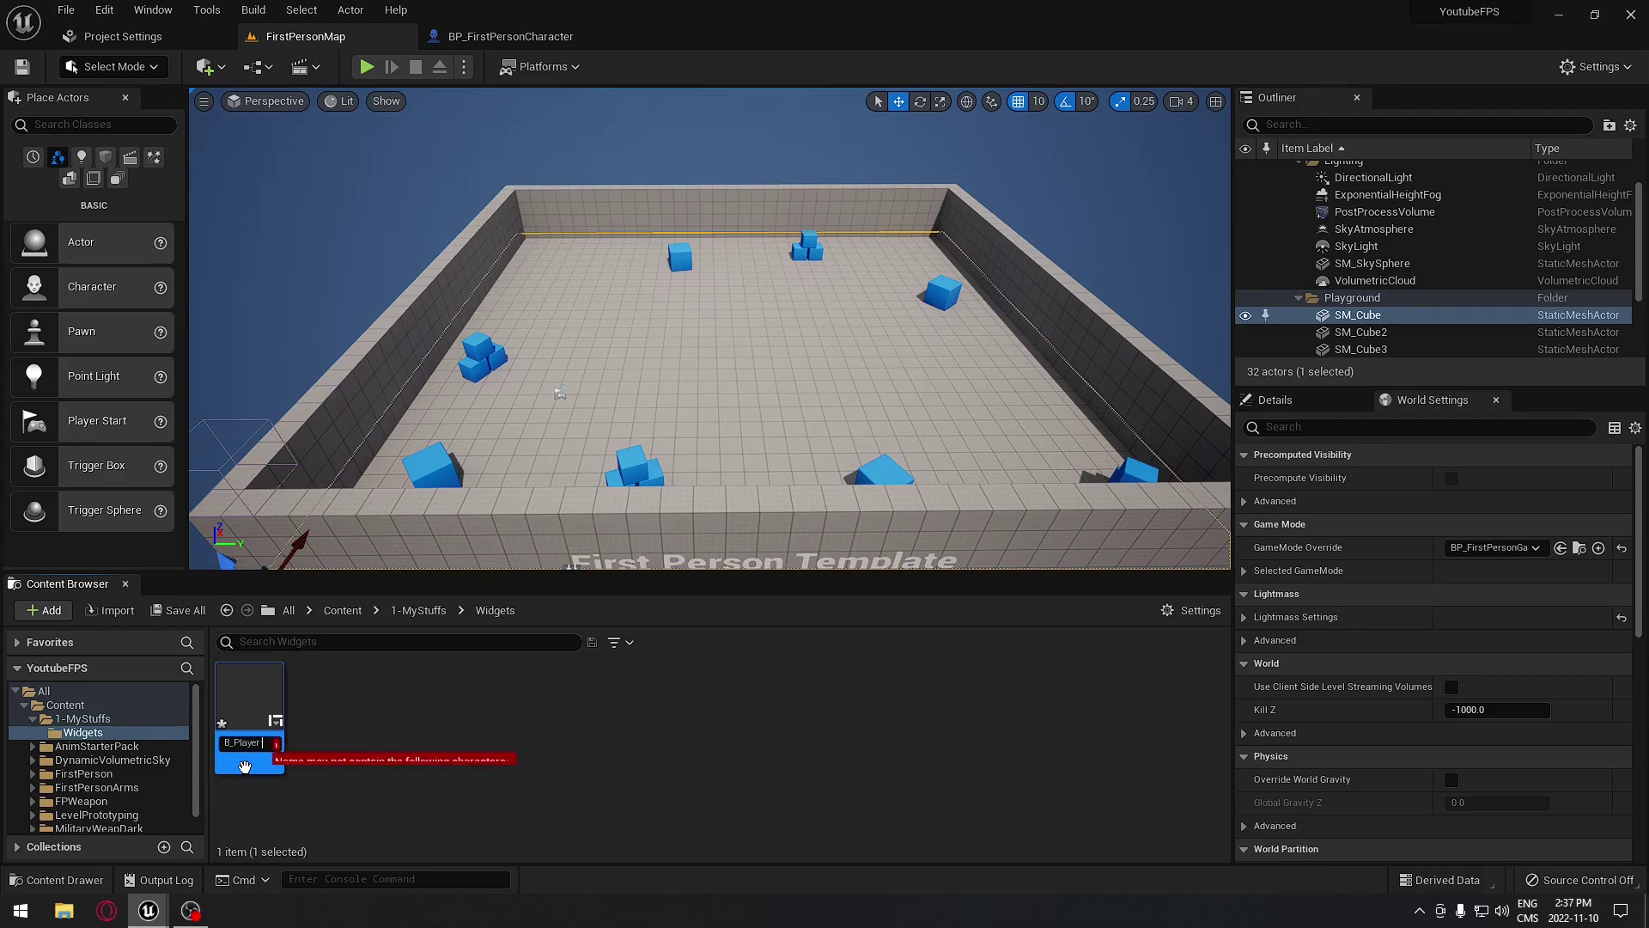
type("Hud")
key("Return")
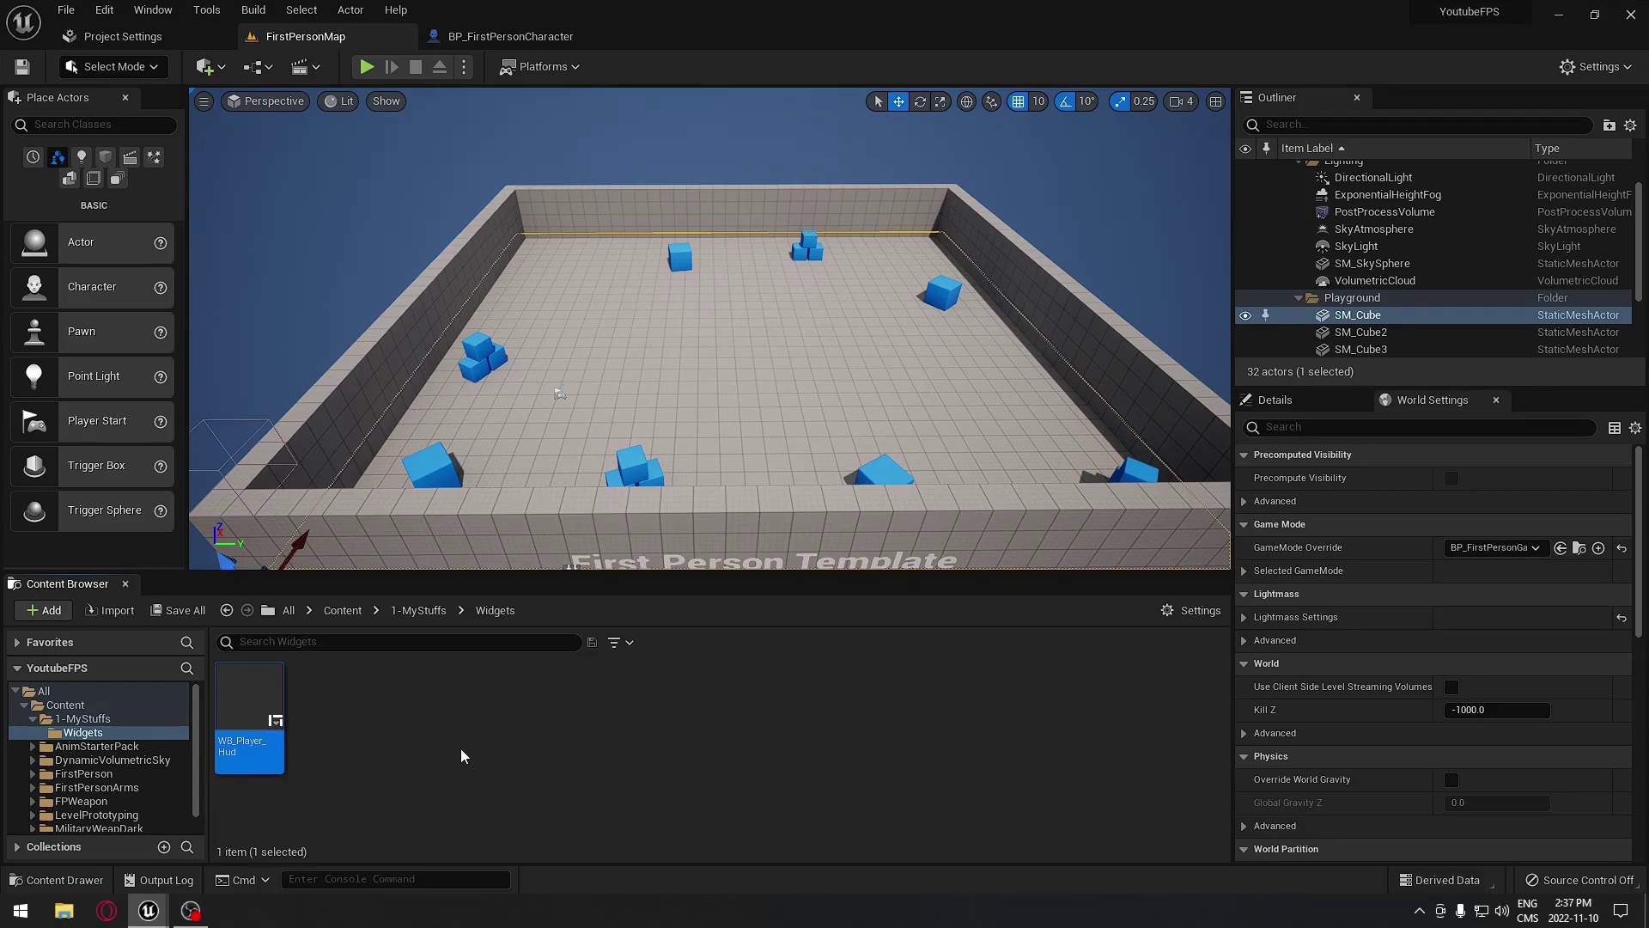
Open WB_Player_Hud and add a Canvas Panel under its root from the Palette
double_click(264, 686)
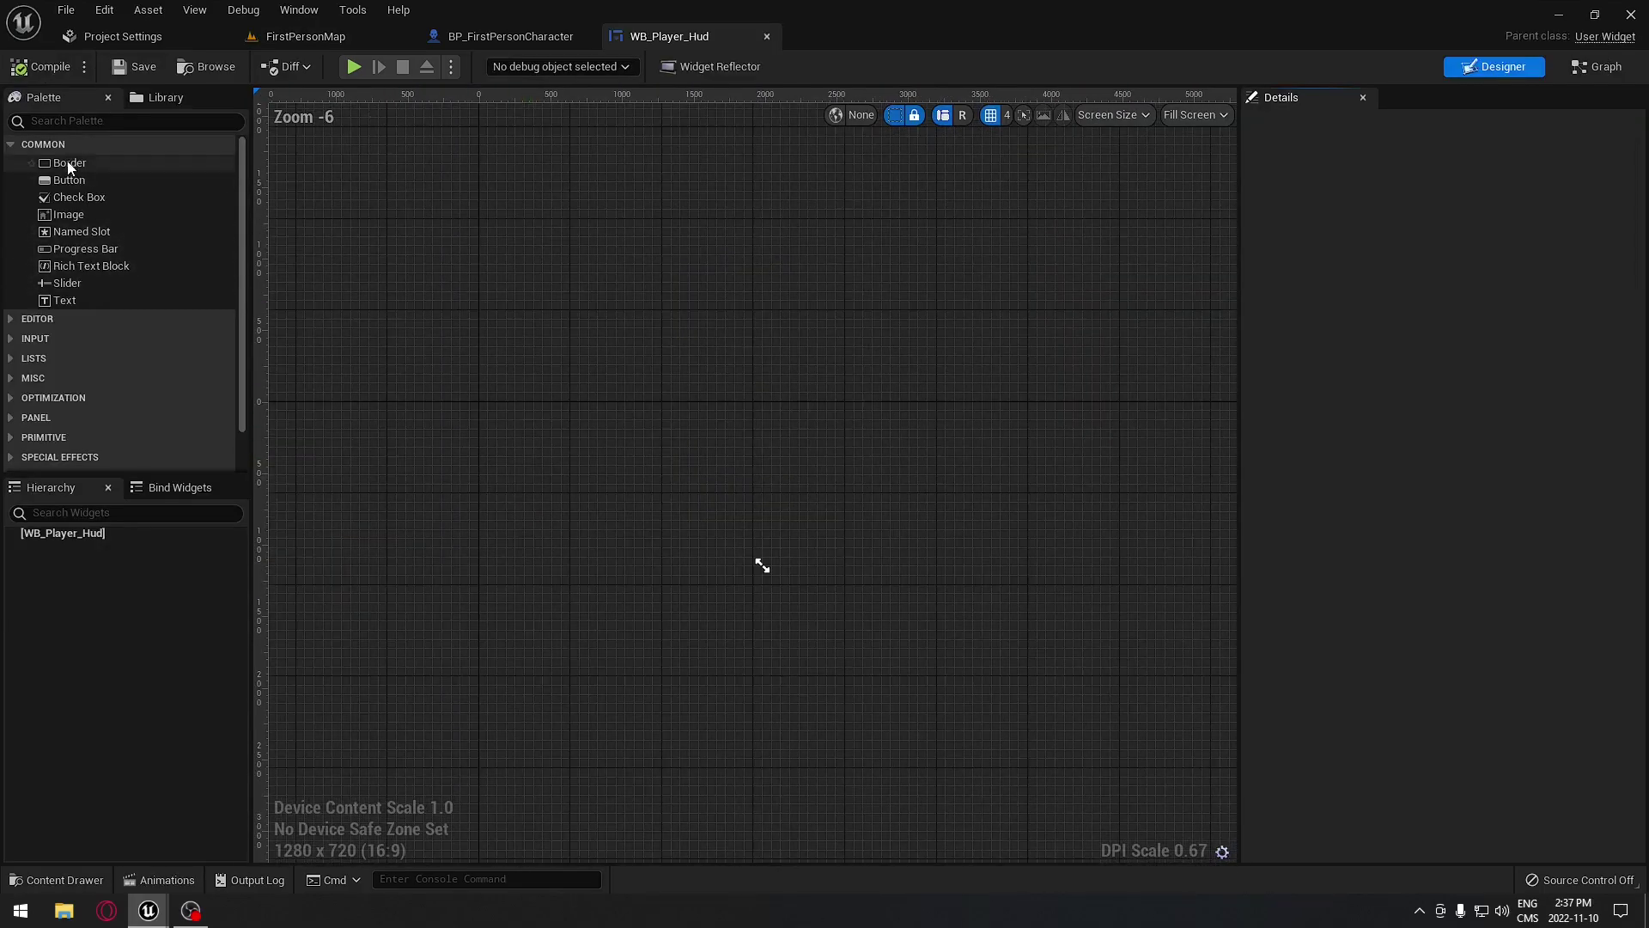
left_click(51, 121)
type("canv")
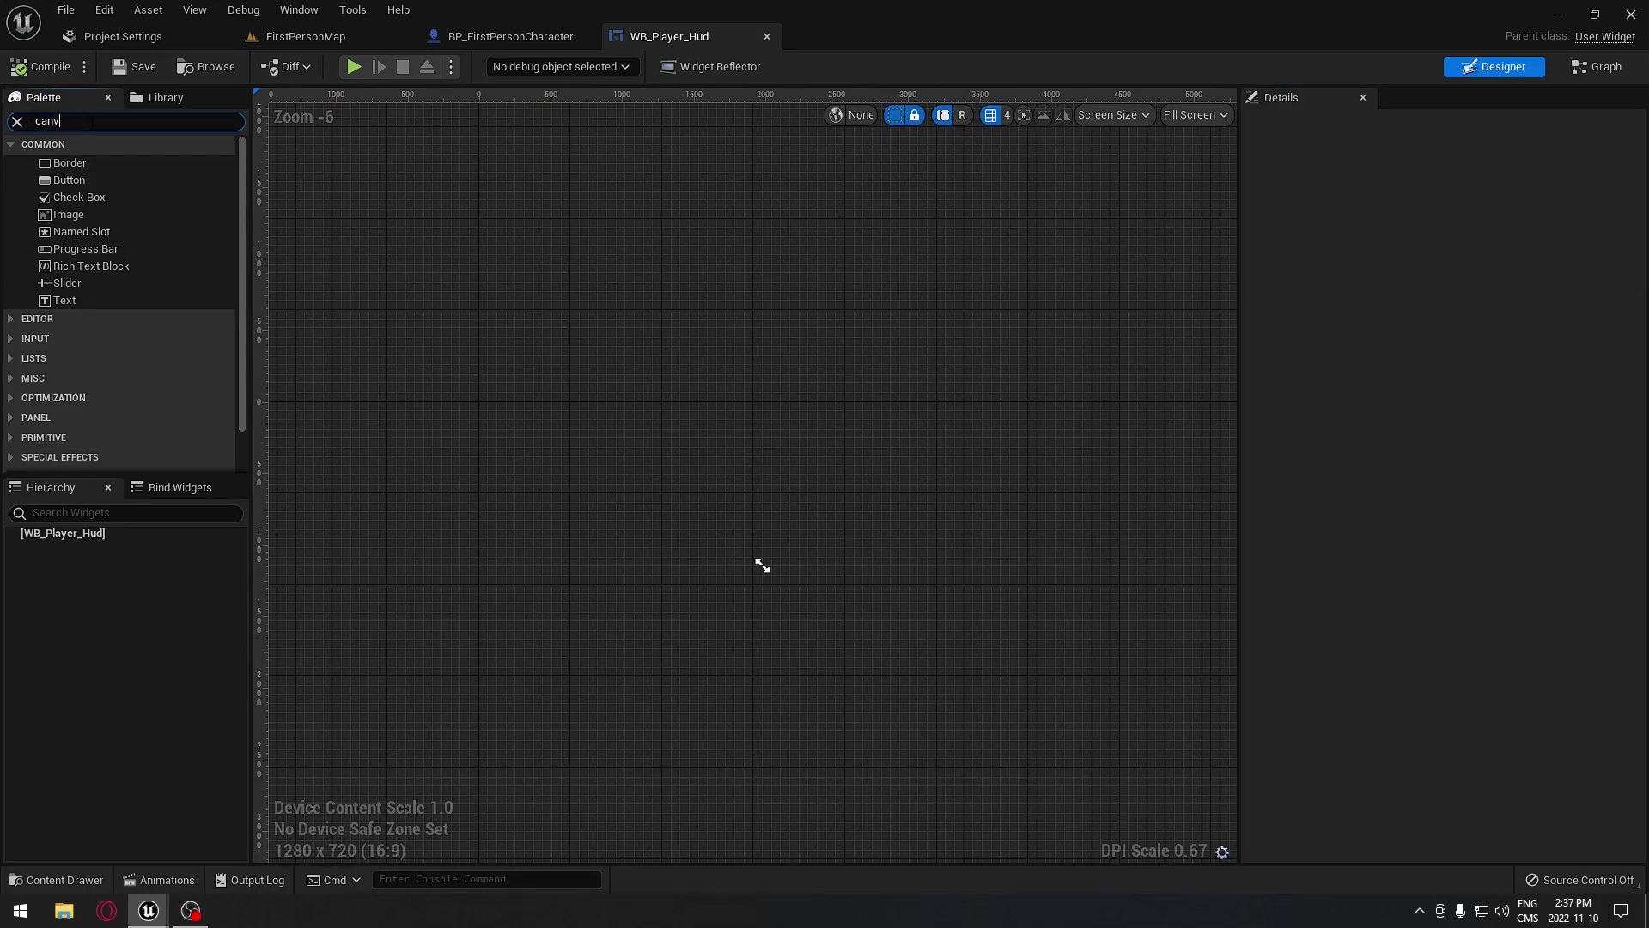
type("as")
left_click_drag(86, 163, 72, 539)
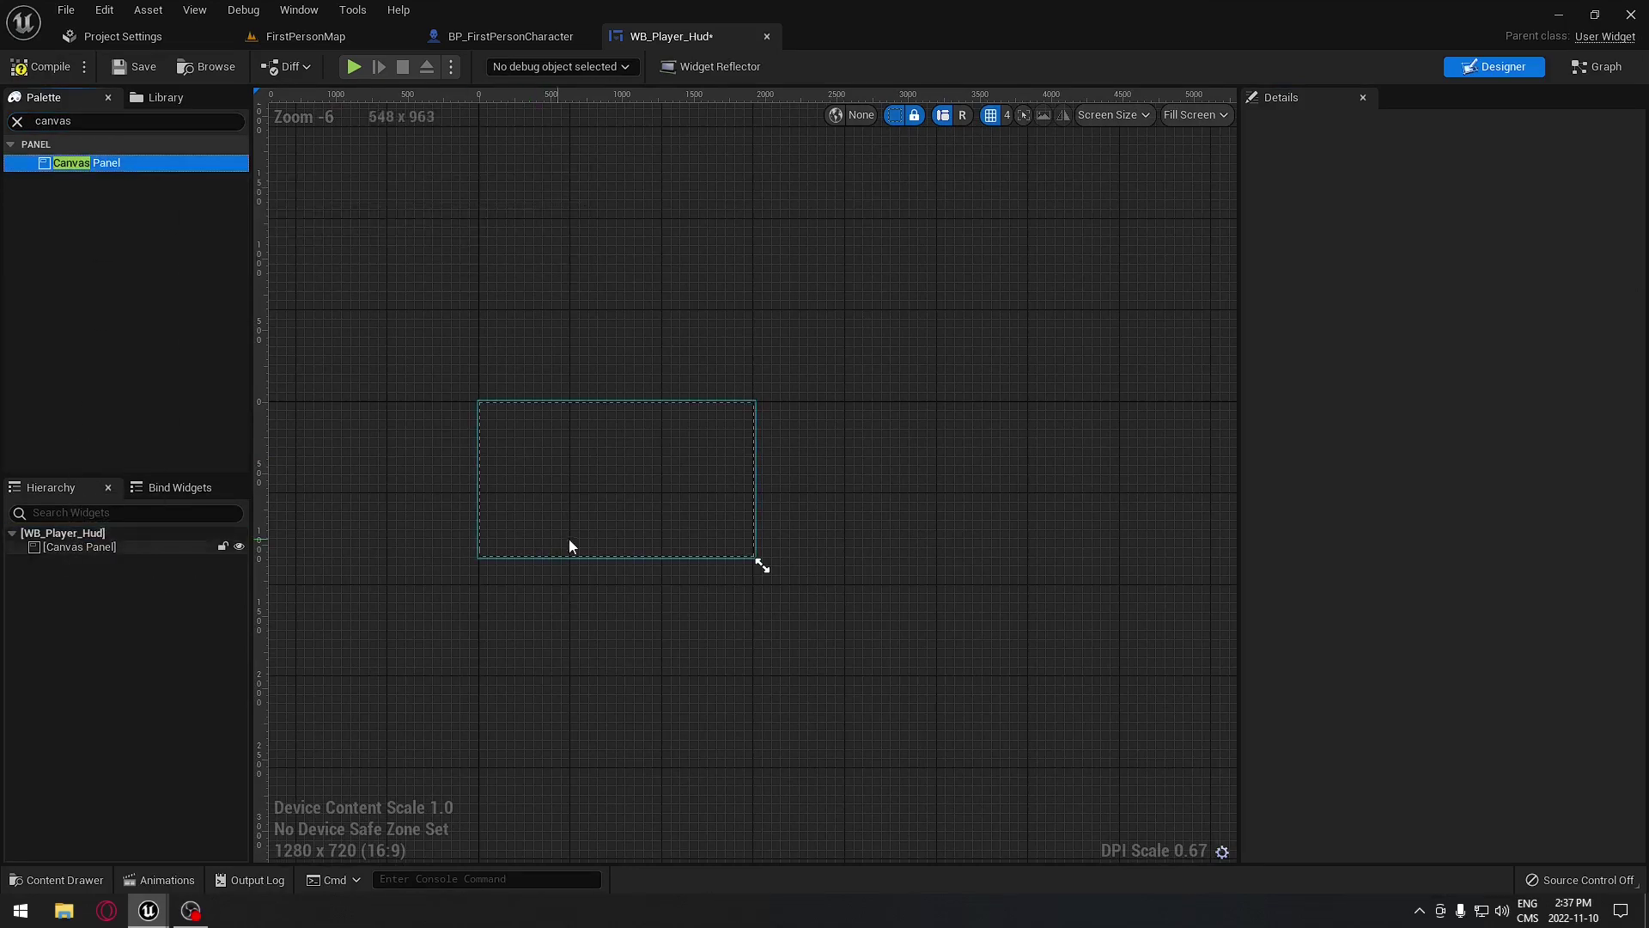
scroll(602, 525, "up", 2)
scroll(613, 521, "up", 1)
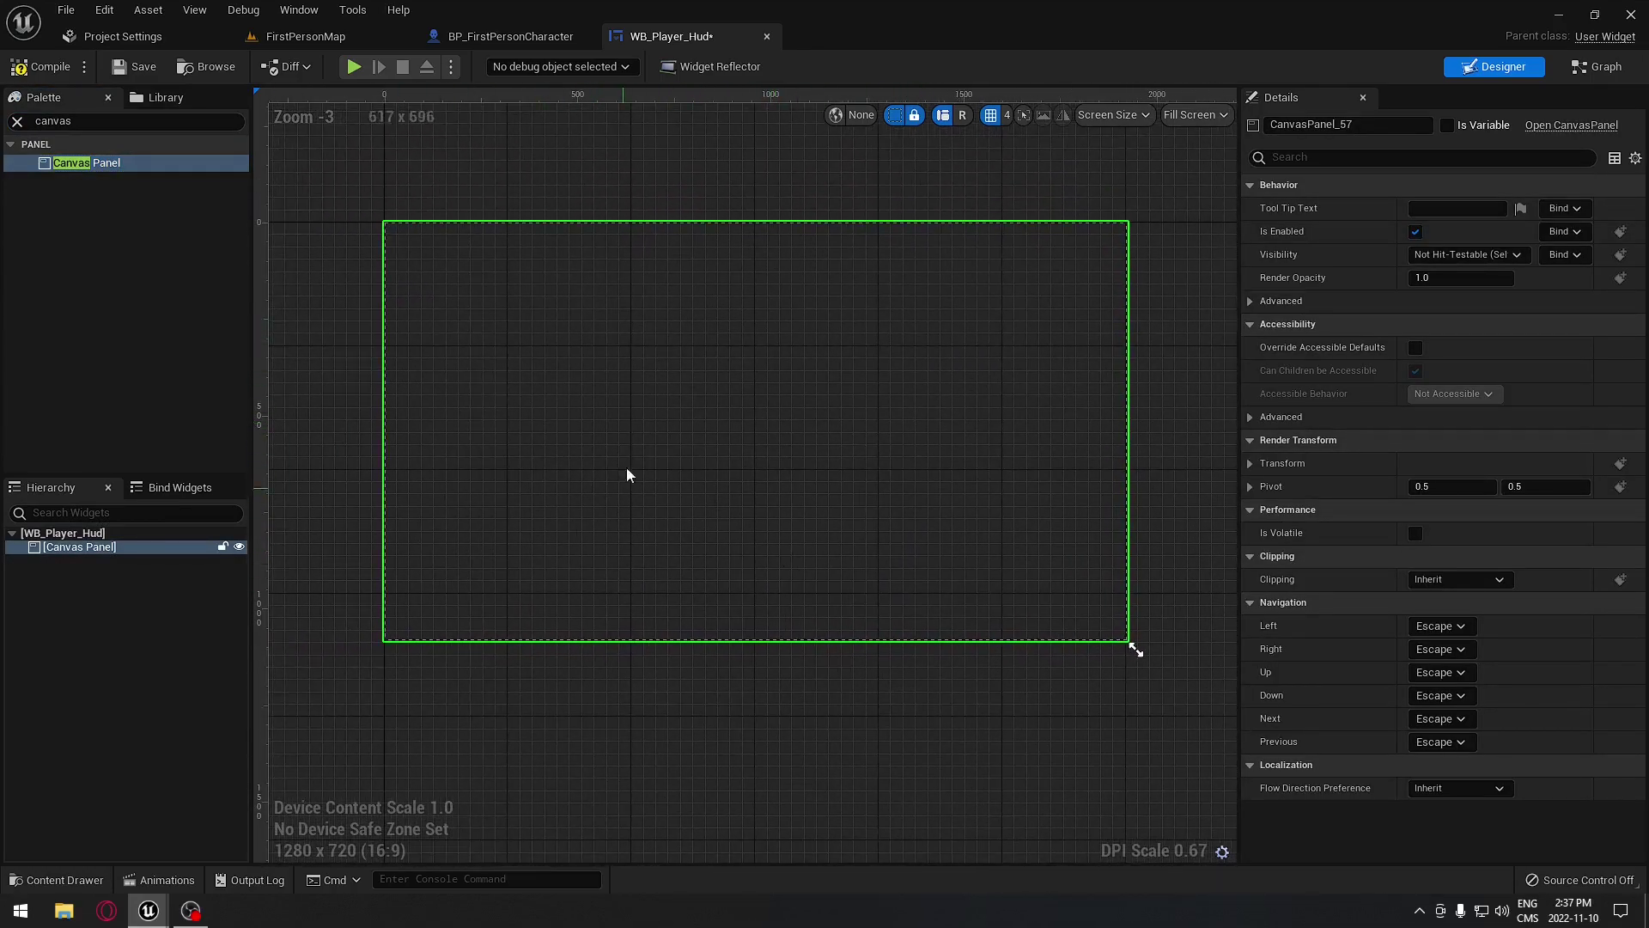
Place a Progress Bar on the canvas at the lower left and widen it to about 476
left_click(17, 123)
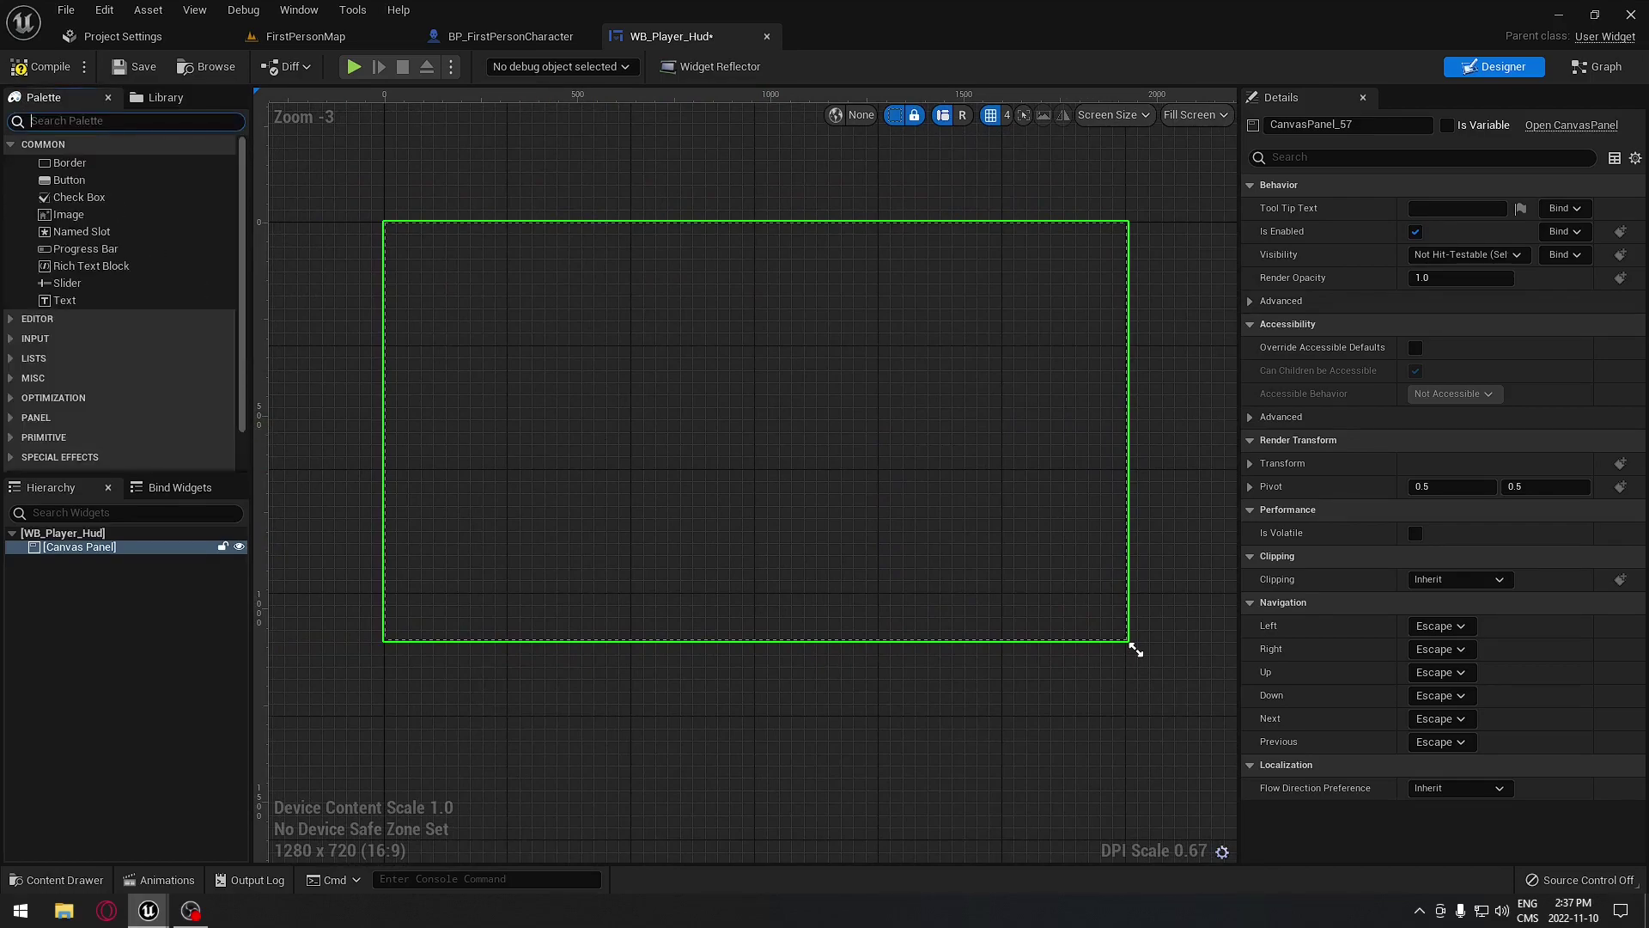
type("progress")
left_click_drag(78, 163, 411, 601)
left_click(514, 42)
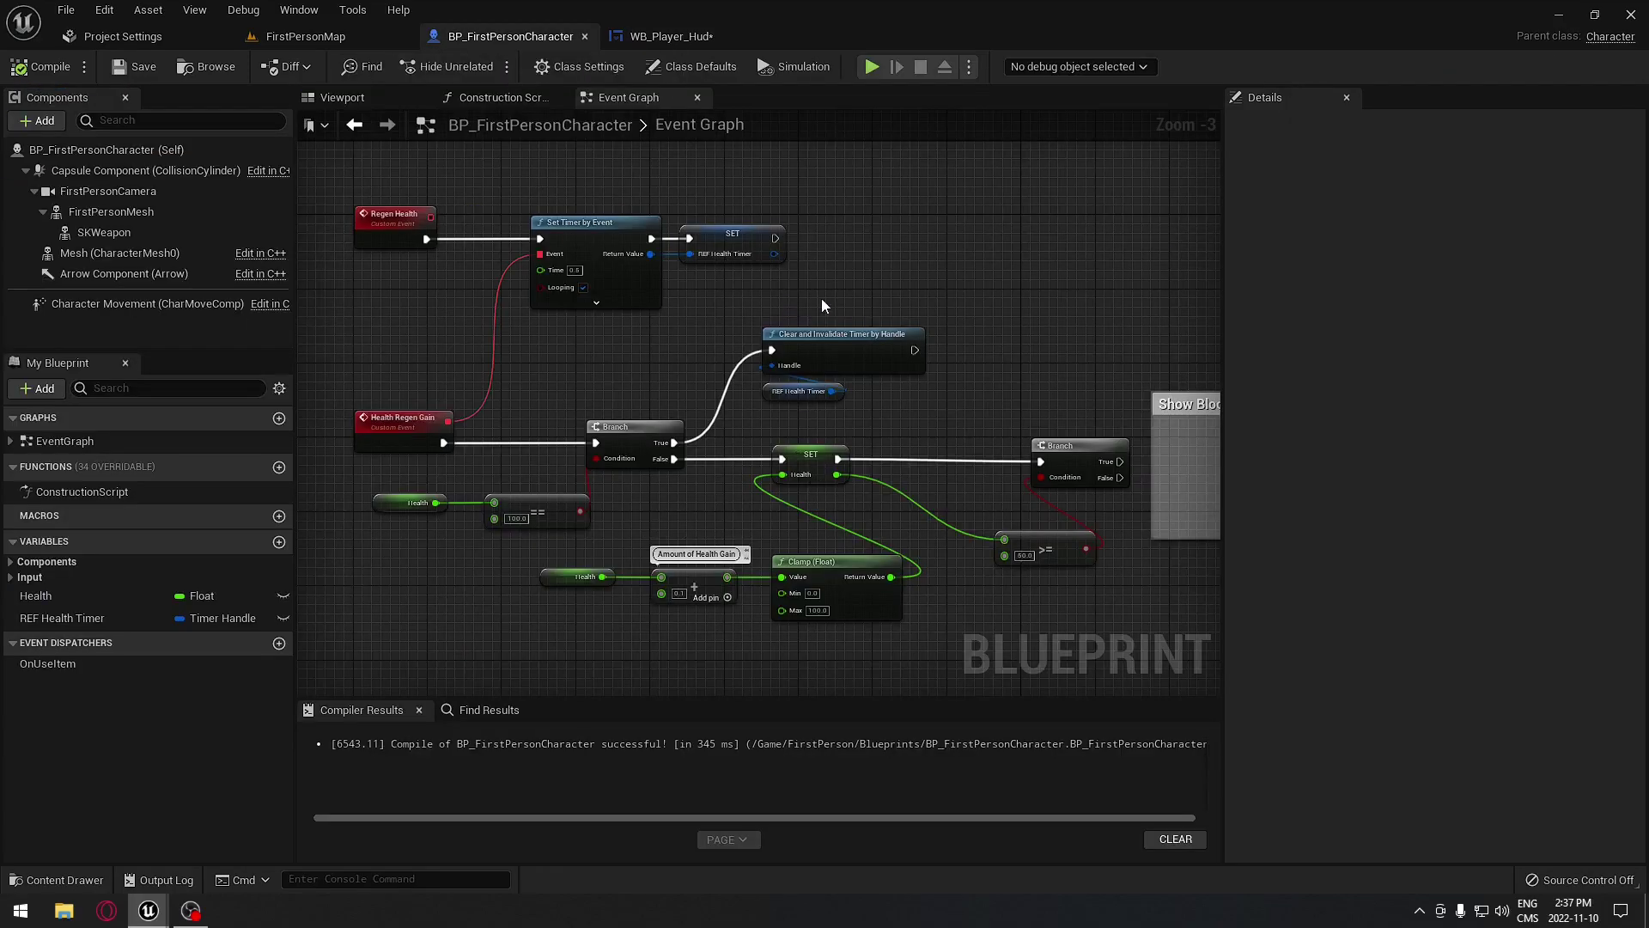
left_click(683, 36)
scroll(590, 490, "up", 6)
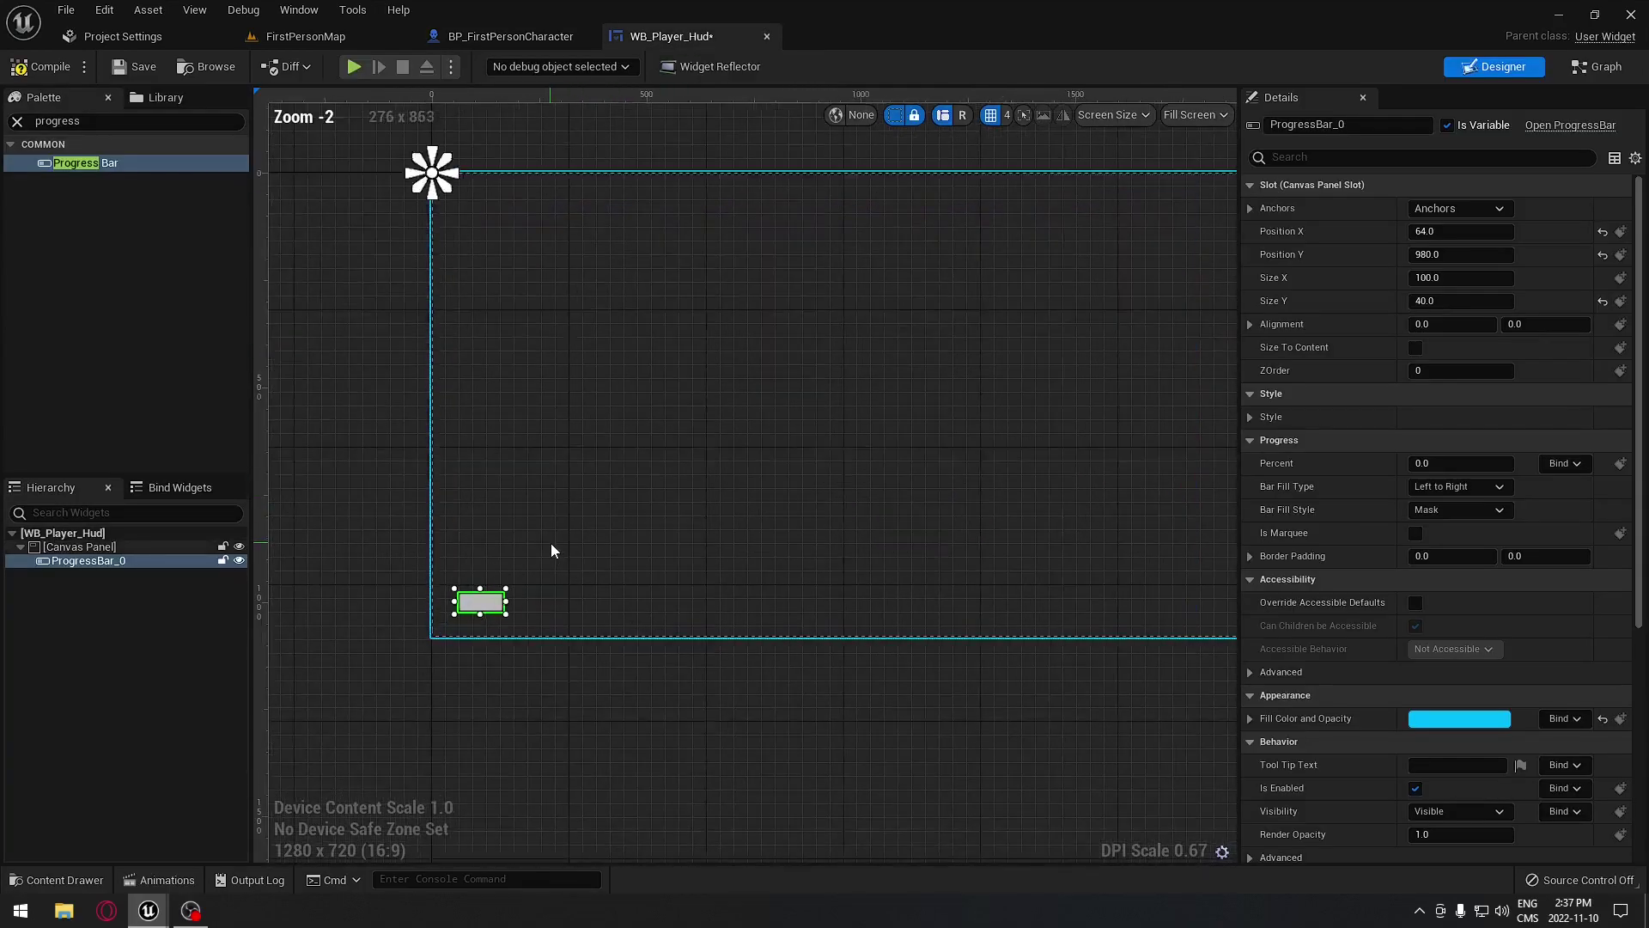
right_click_drag(534, 547, 636, 537)
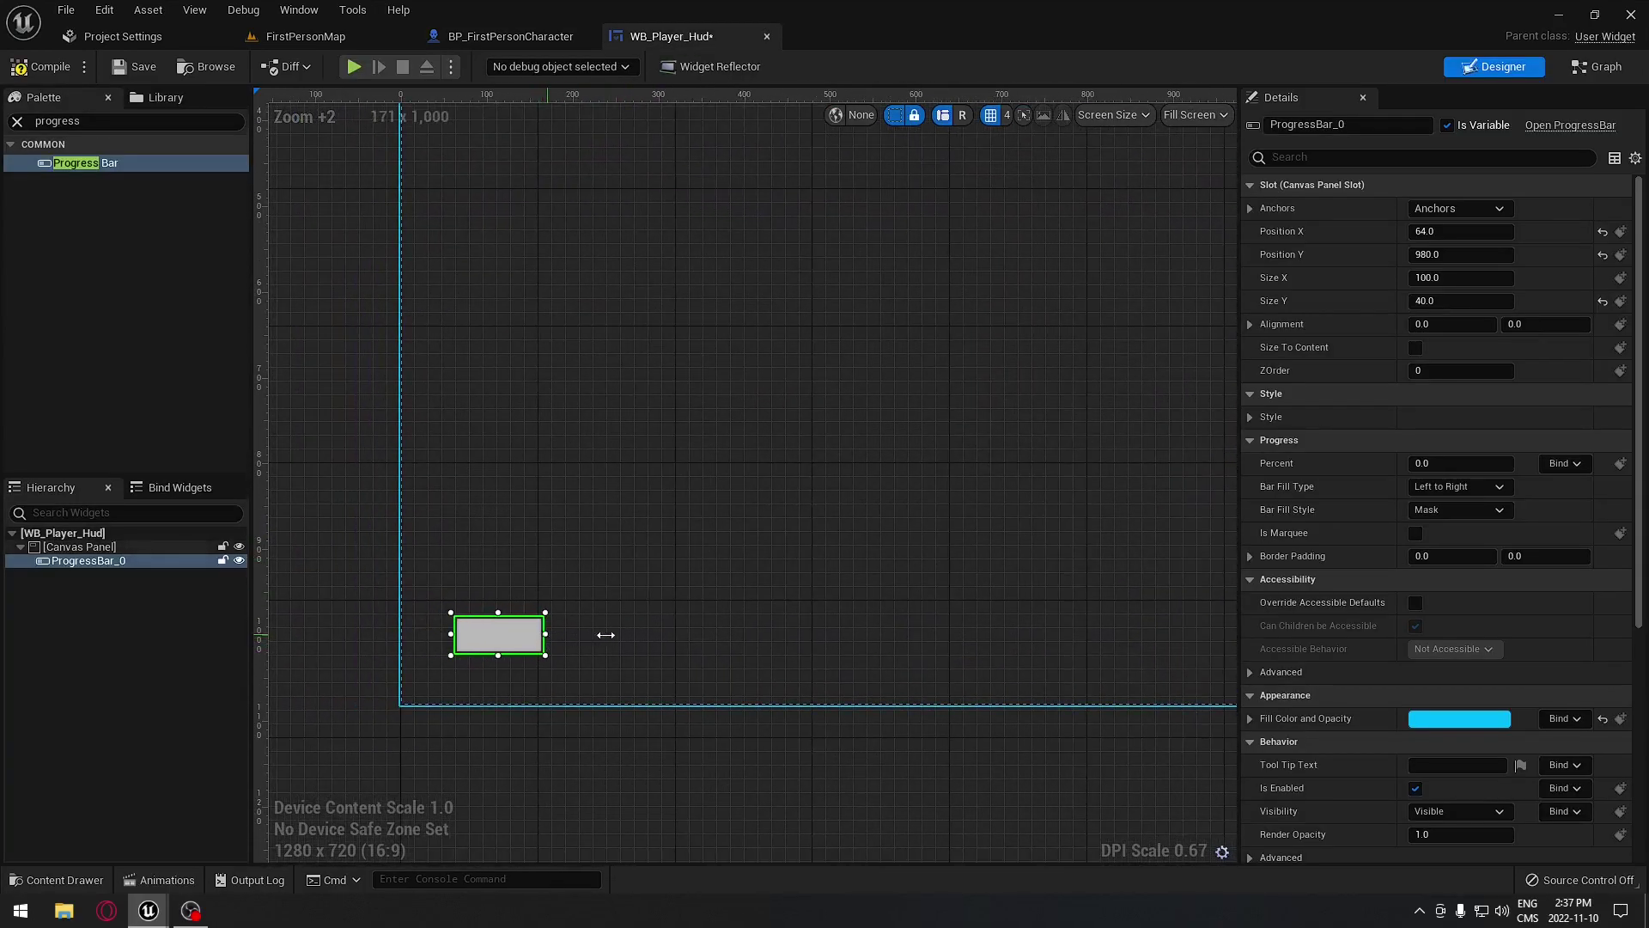
left_click_drag(601, 633, 870, 637)
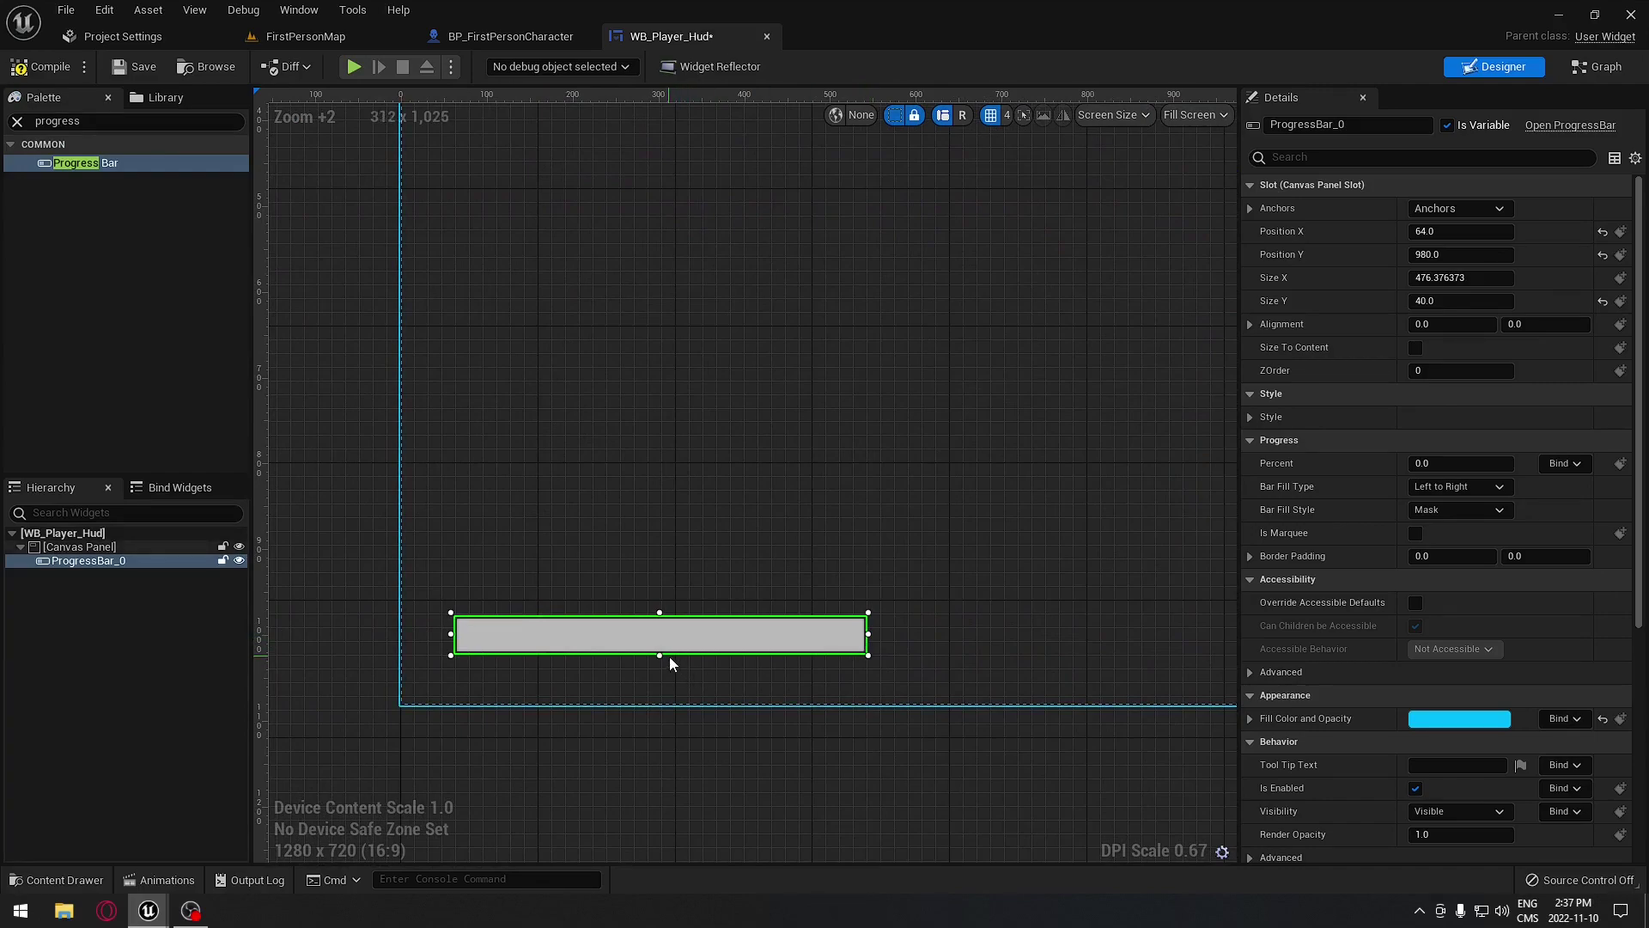
Make the progress bar thinner and anchor it to the bottom-left corner
left_click_drag(660, 652, 660, 636)
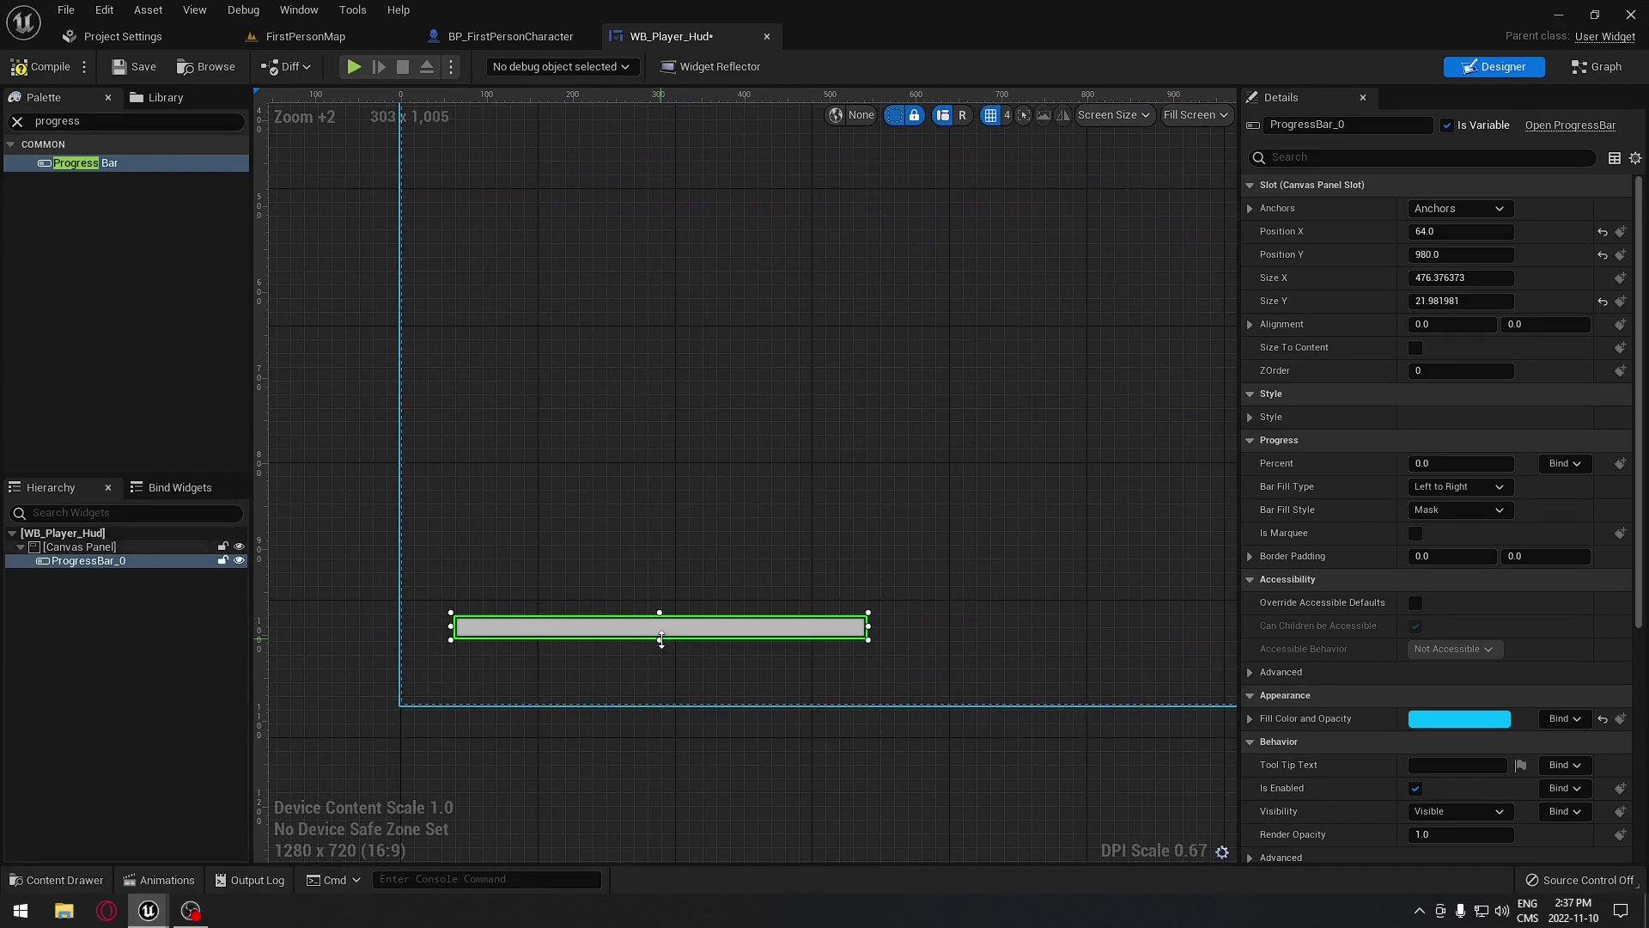
left_click(682, 542)
left_click(668, 629)
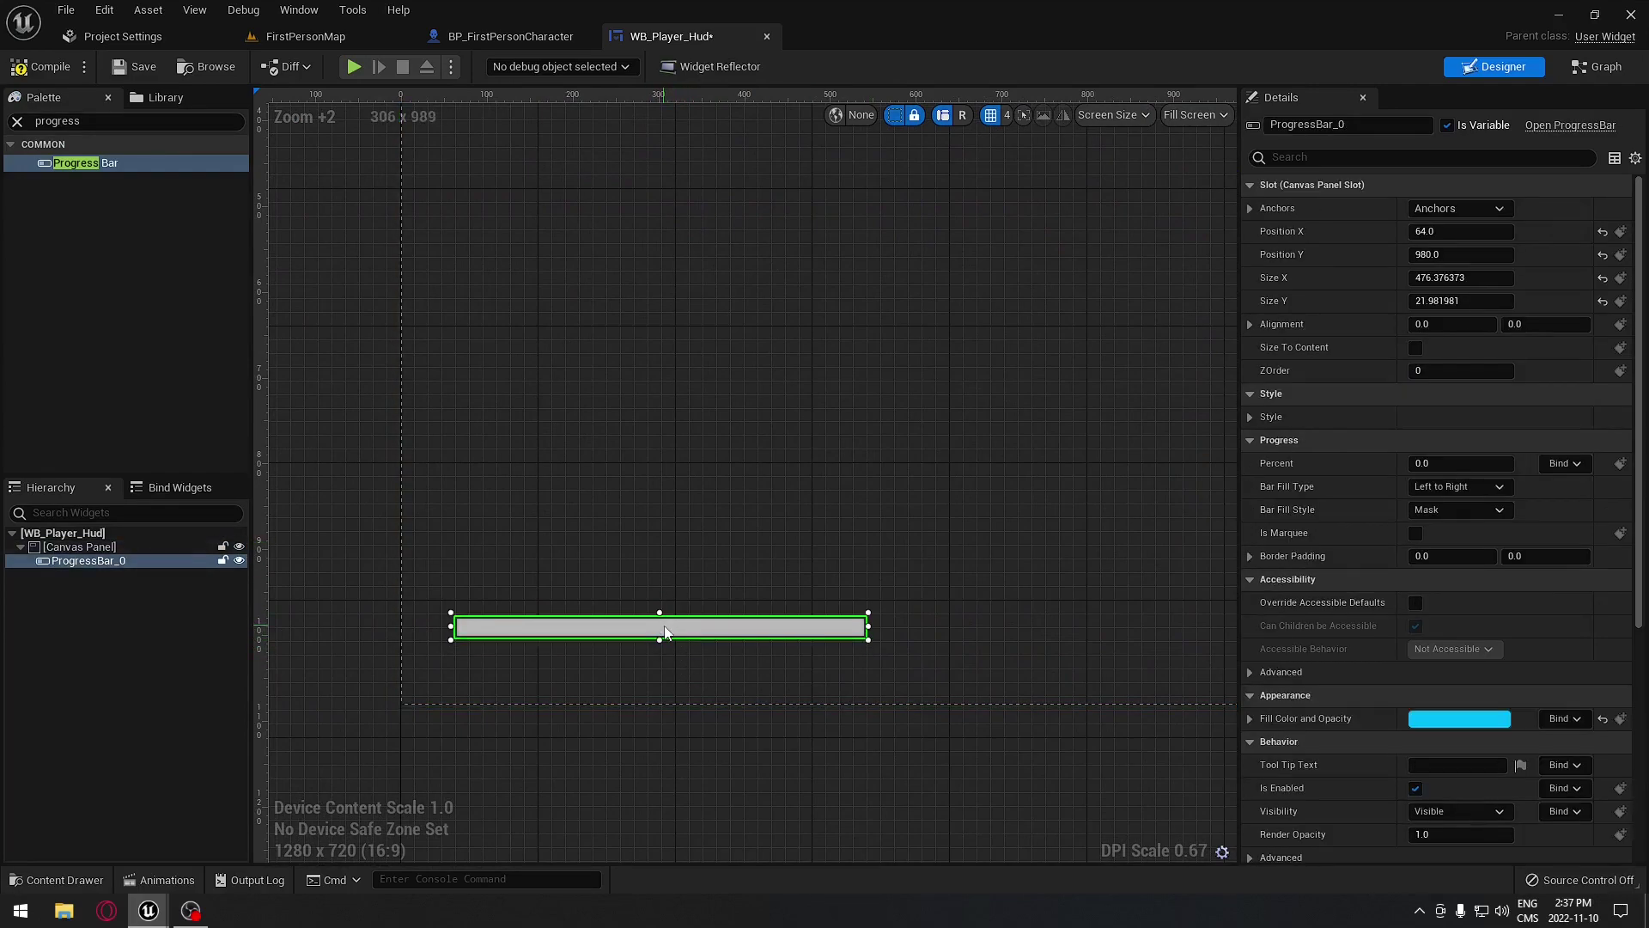
left_click(1502, 208)
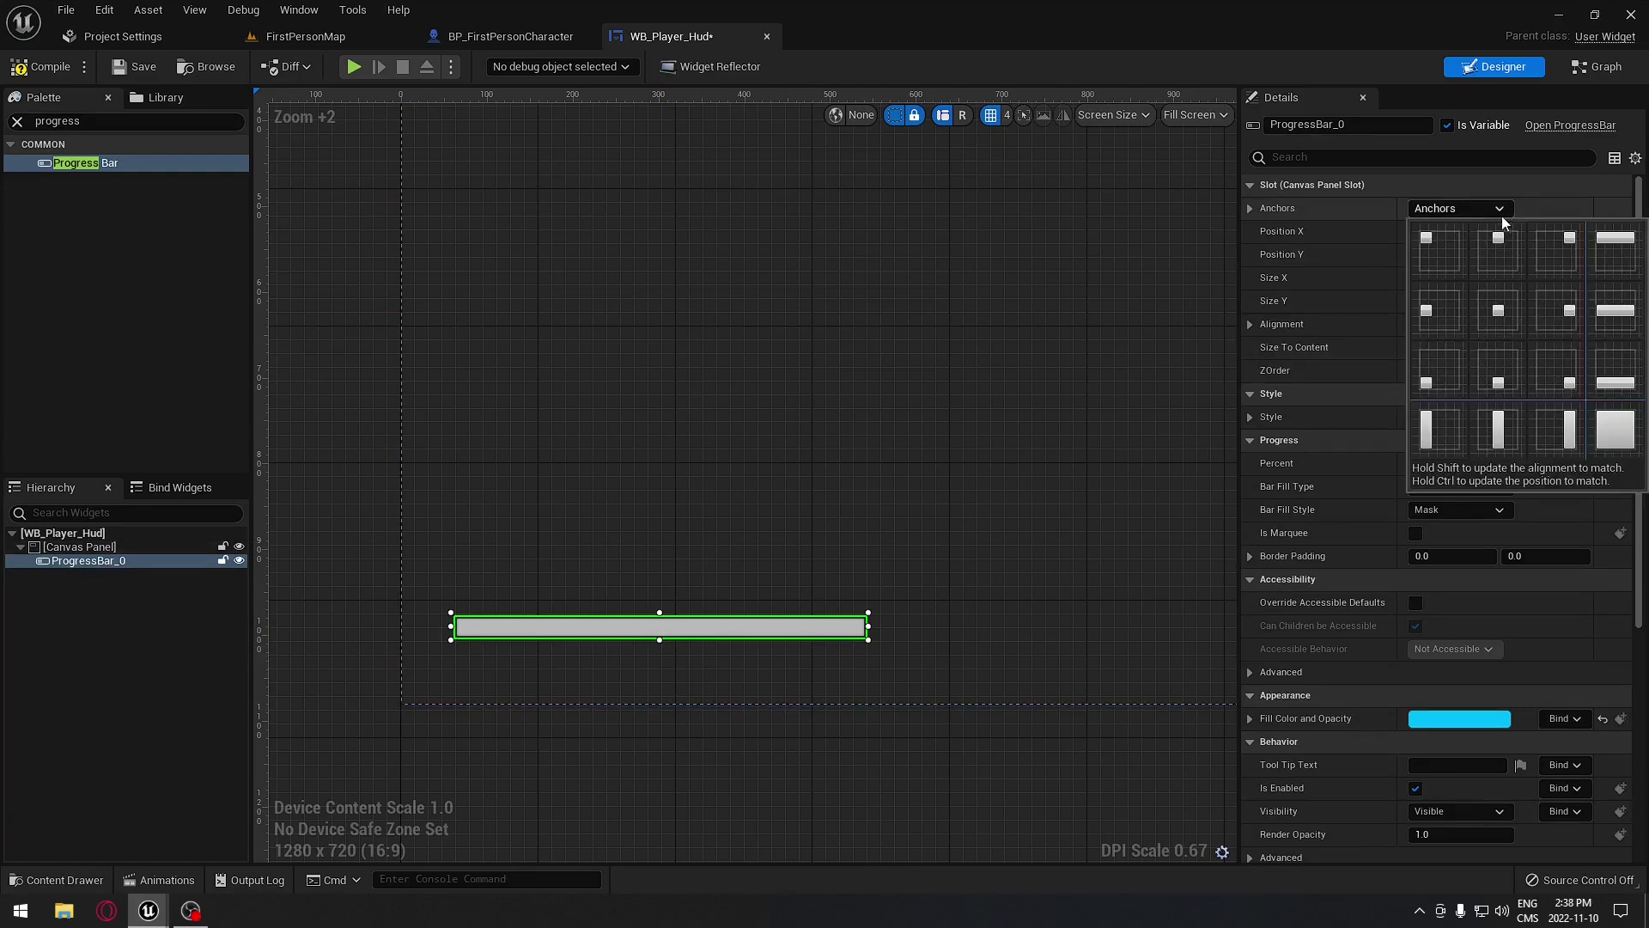
left_click(1434, 382)
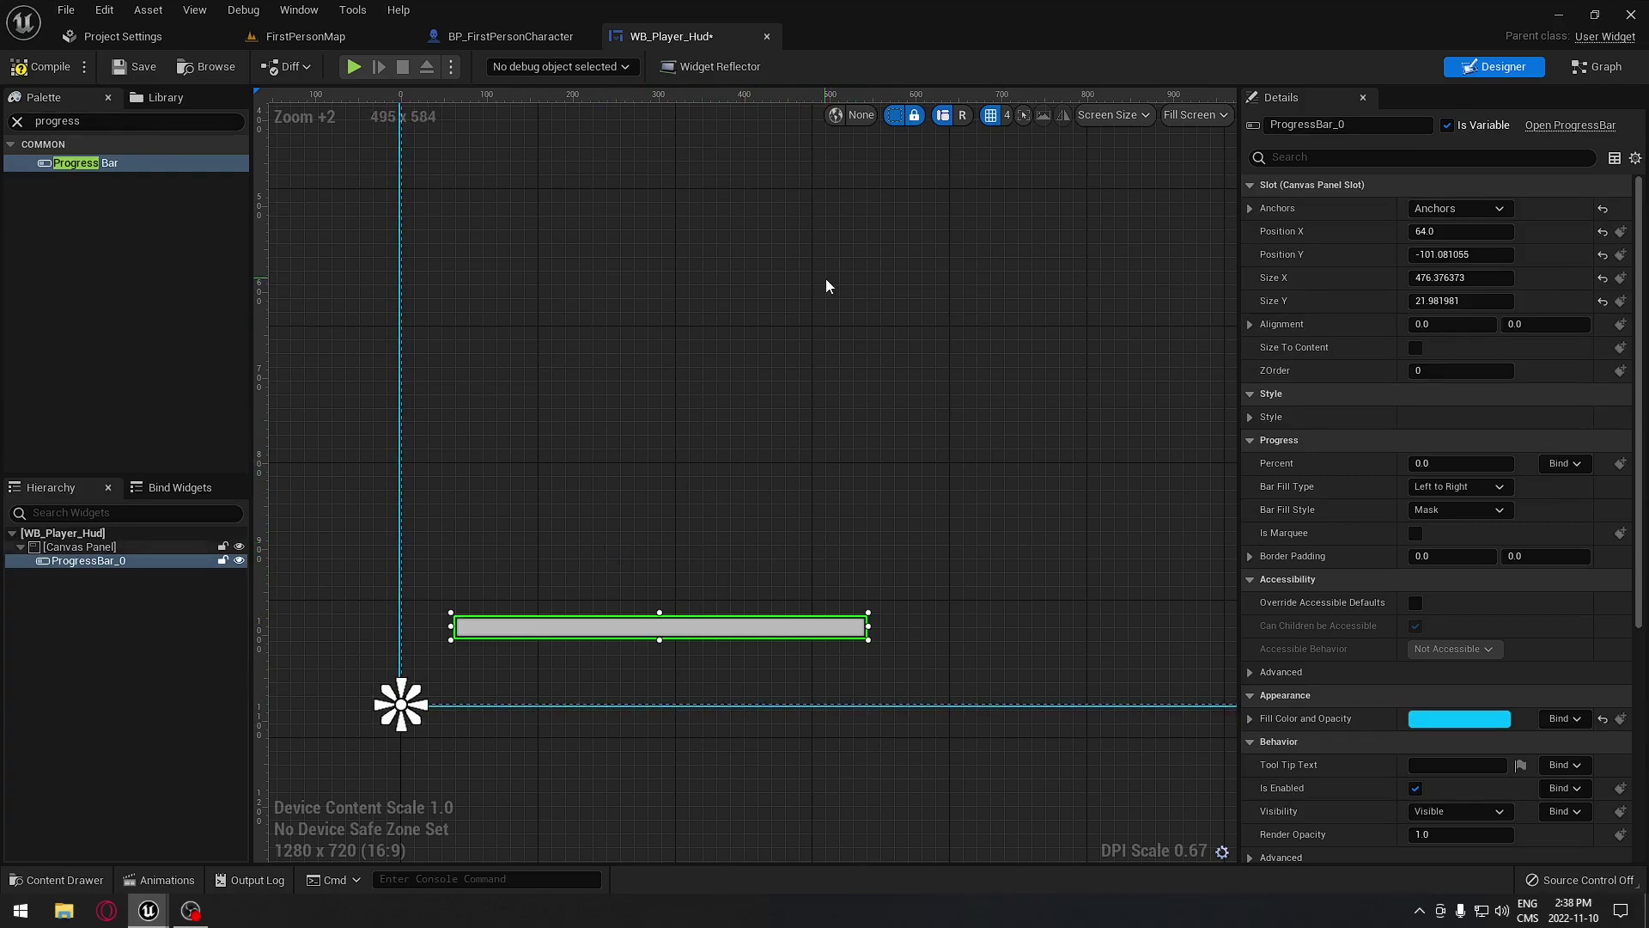
Compile, preview Percent and the centre fill type, then restore Left to Right fill
left_click(41, 67)
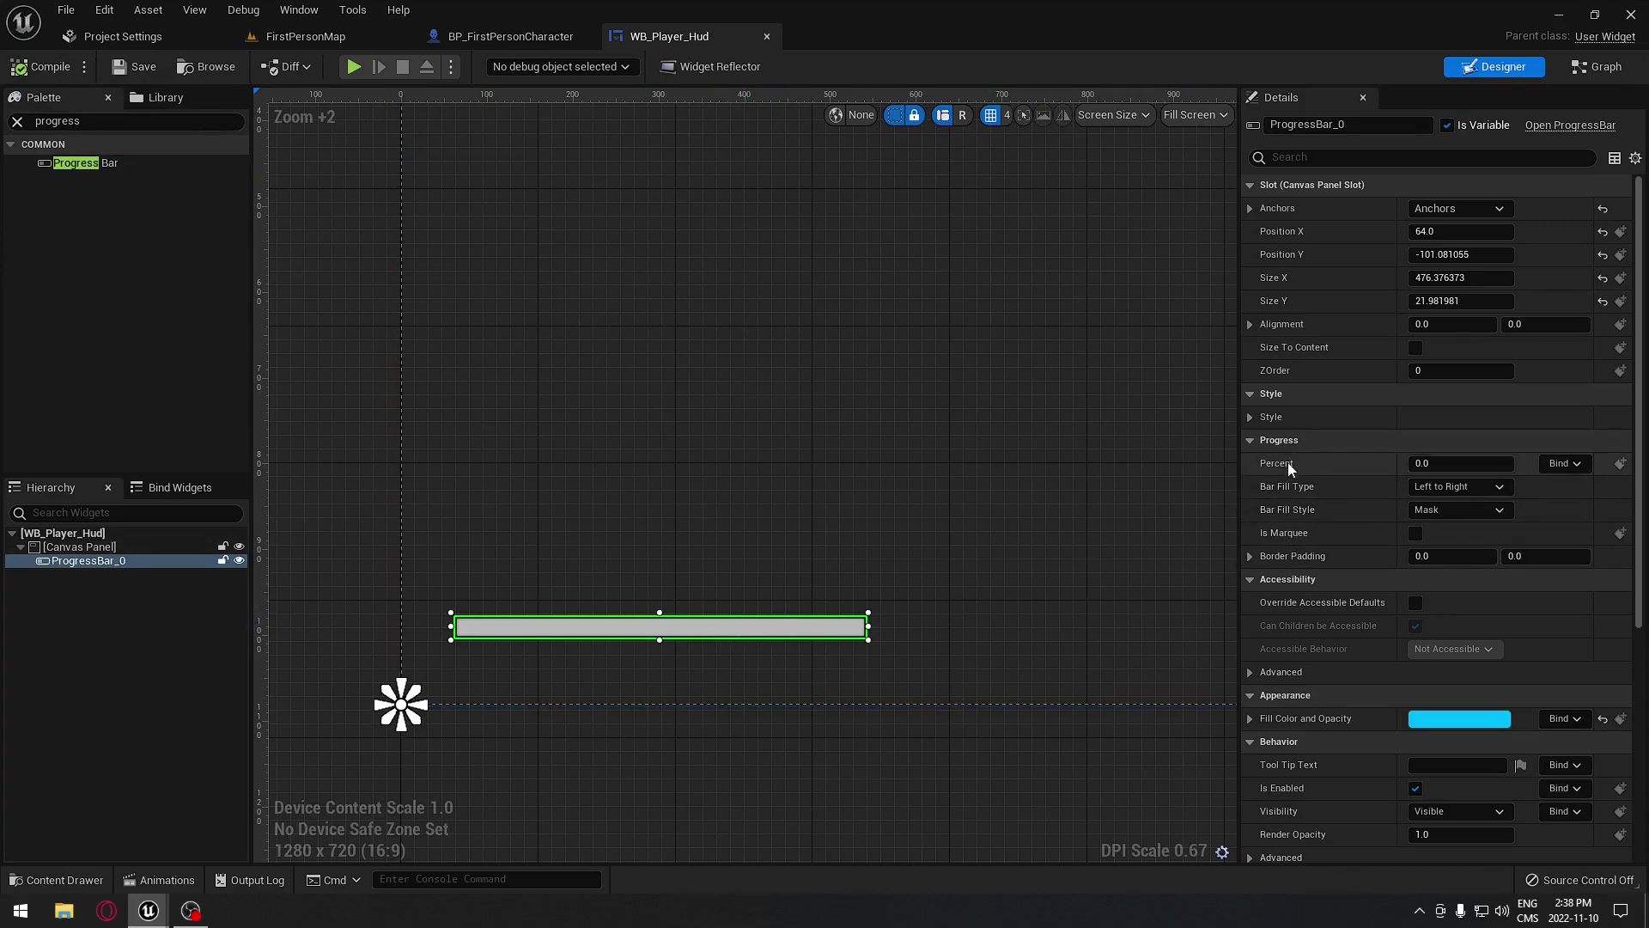
mouse_move(1453, 466)
left_mouse_down()
mouse_move(1512, 466)
mouse_move(1426, 466)
left_mouse_up()
left_click(1459, 486)
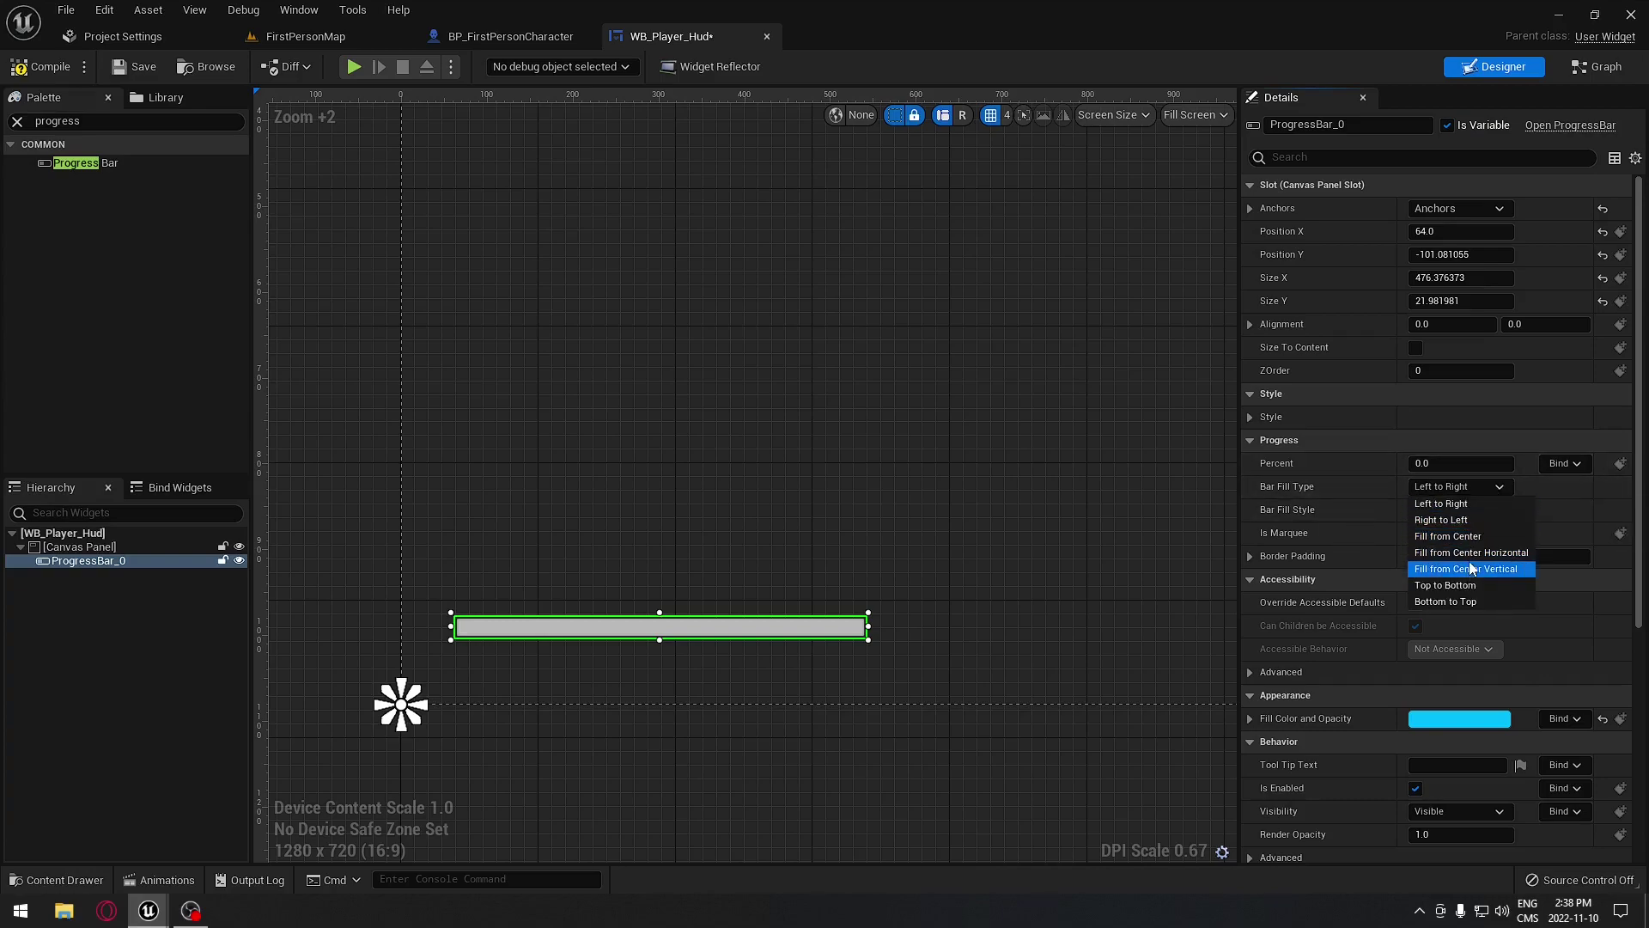
left_click(1460, 536)
left_click_drag(1461, 463, 1391, 477)
left_click(1460, 486)
left_click(1465, 502)
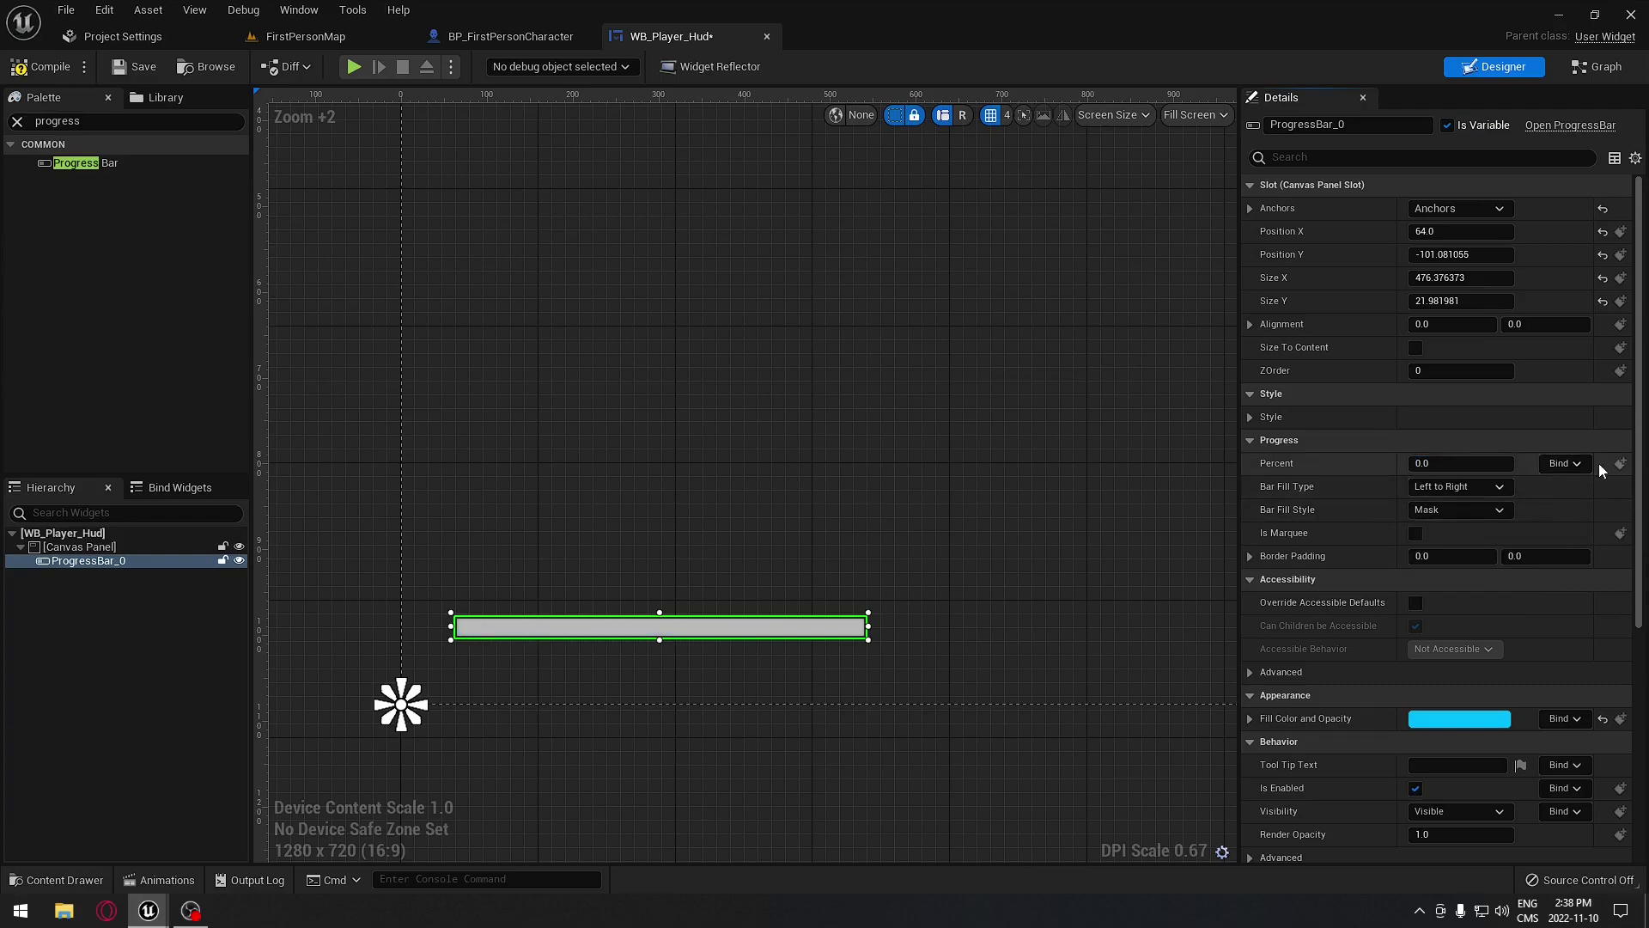
Create a new binding function for the progress bar's Percent and arrange its Return Node
left_click(1569, 464)
left_click(1588, 505)
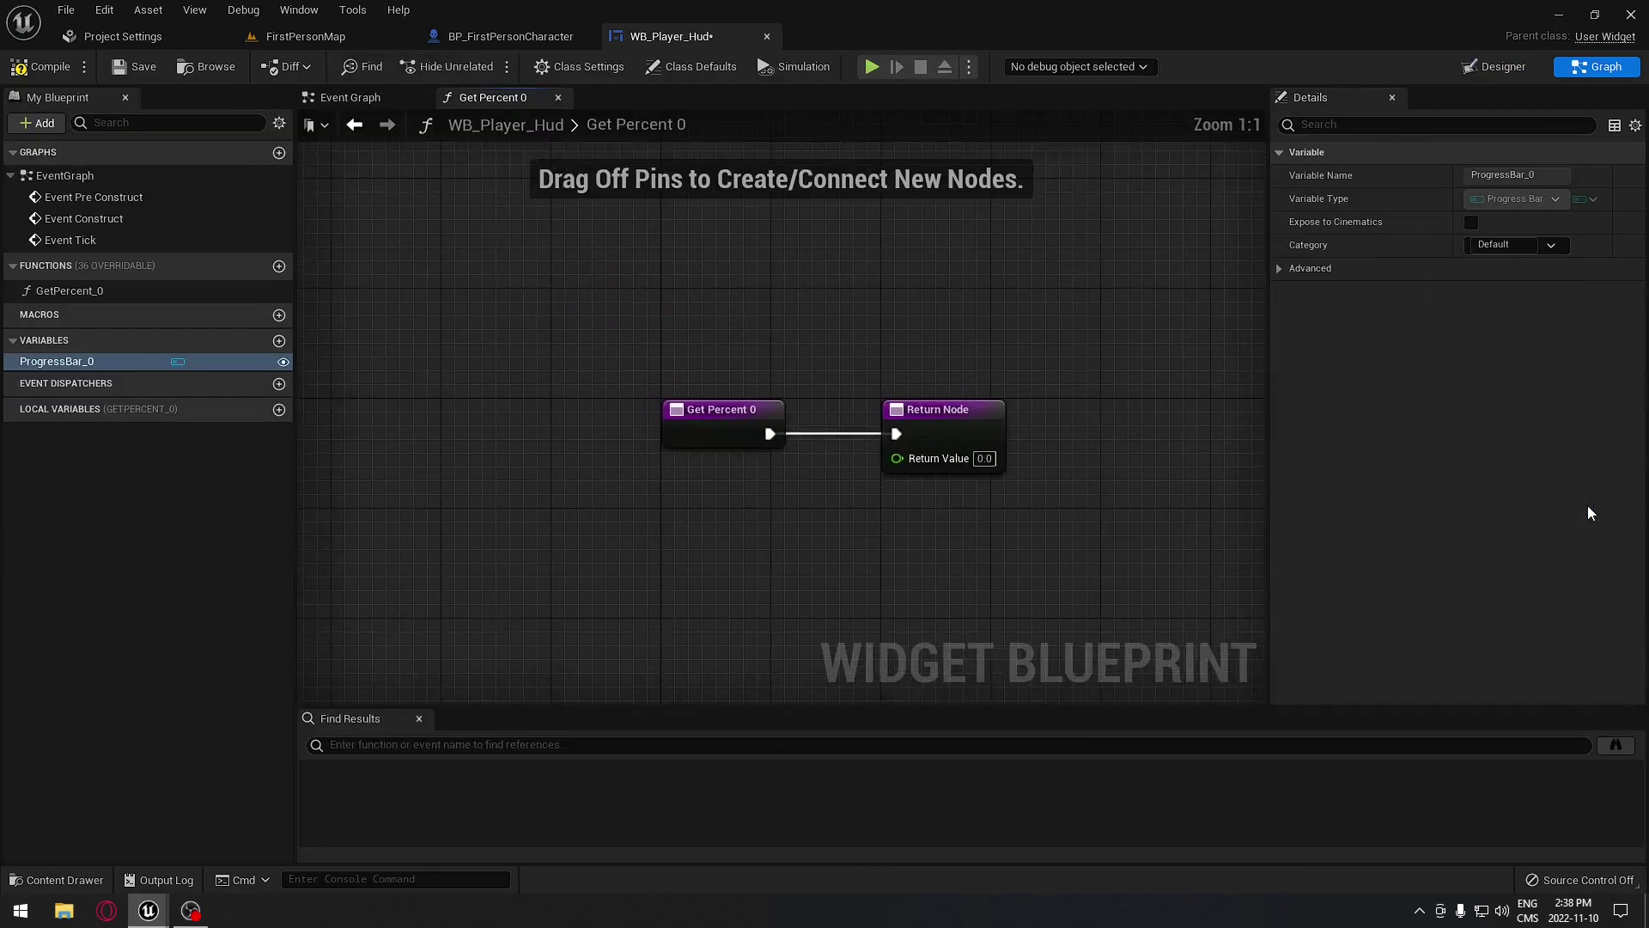
left_click(694, 423)
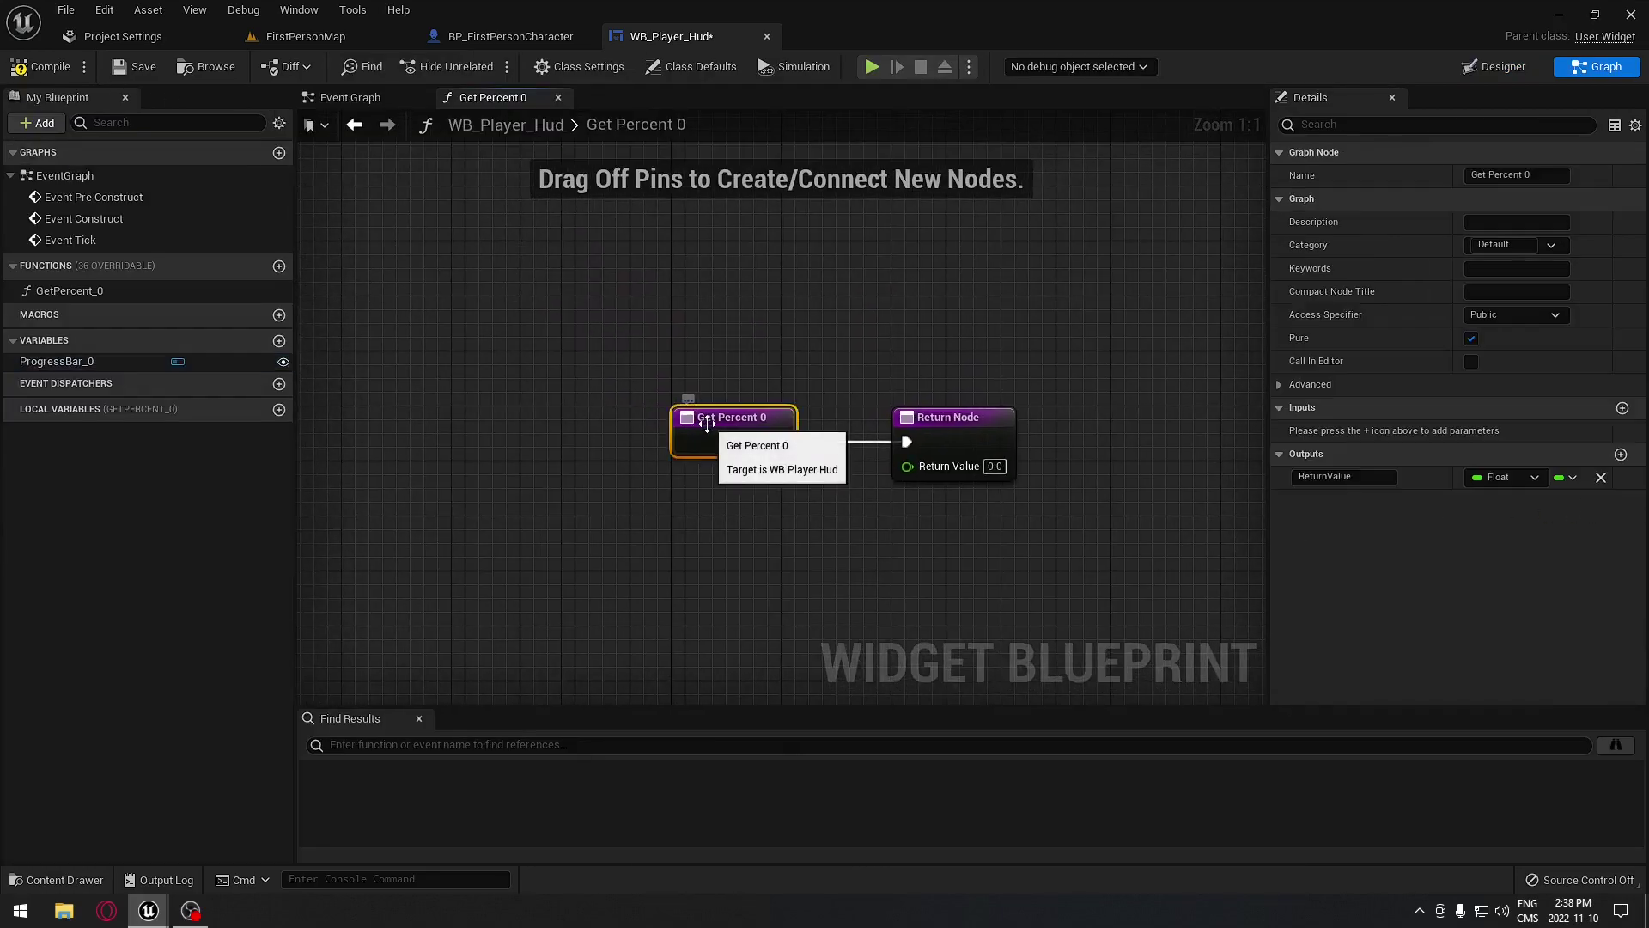
left_click_drag(938, 419, 1072, 430)
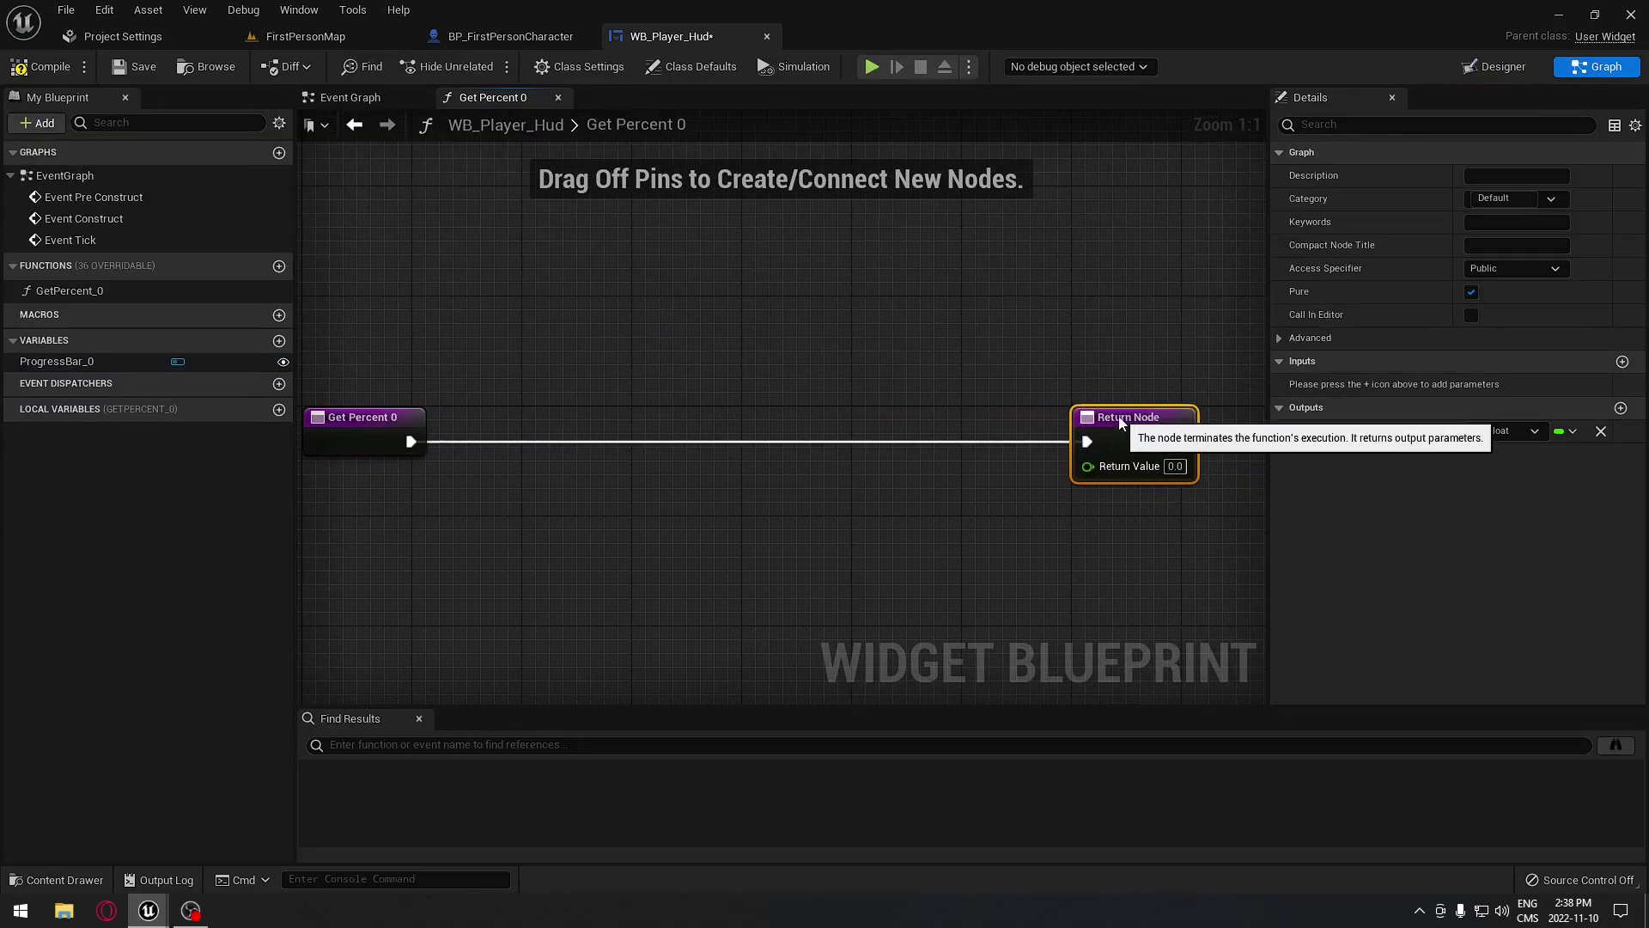
right_click_drag(911, 409, 1050, 446)
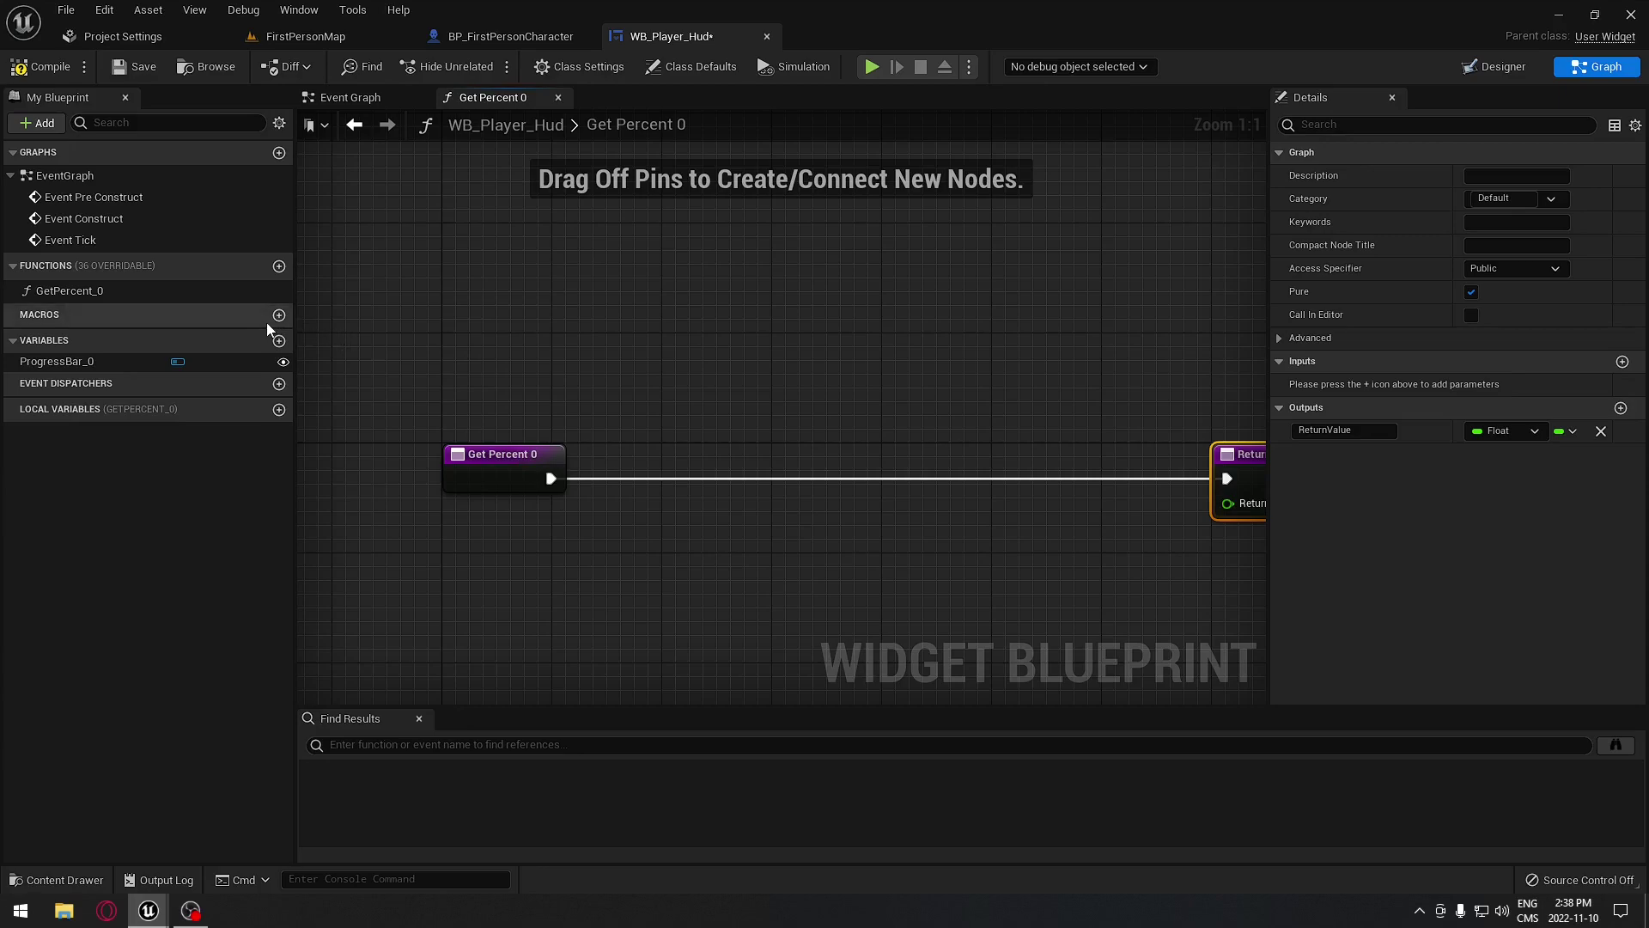
Rename the GetPercent_0 function to Get Health Progress Bar
left_click(69, 294)
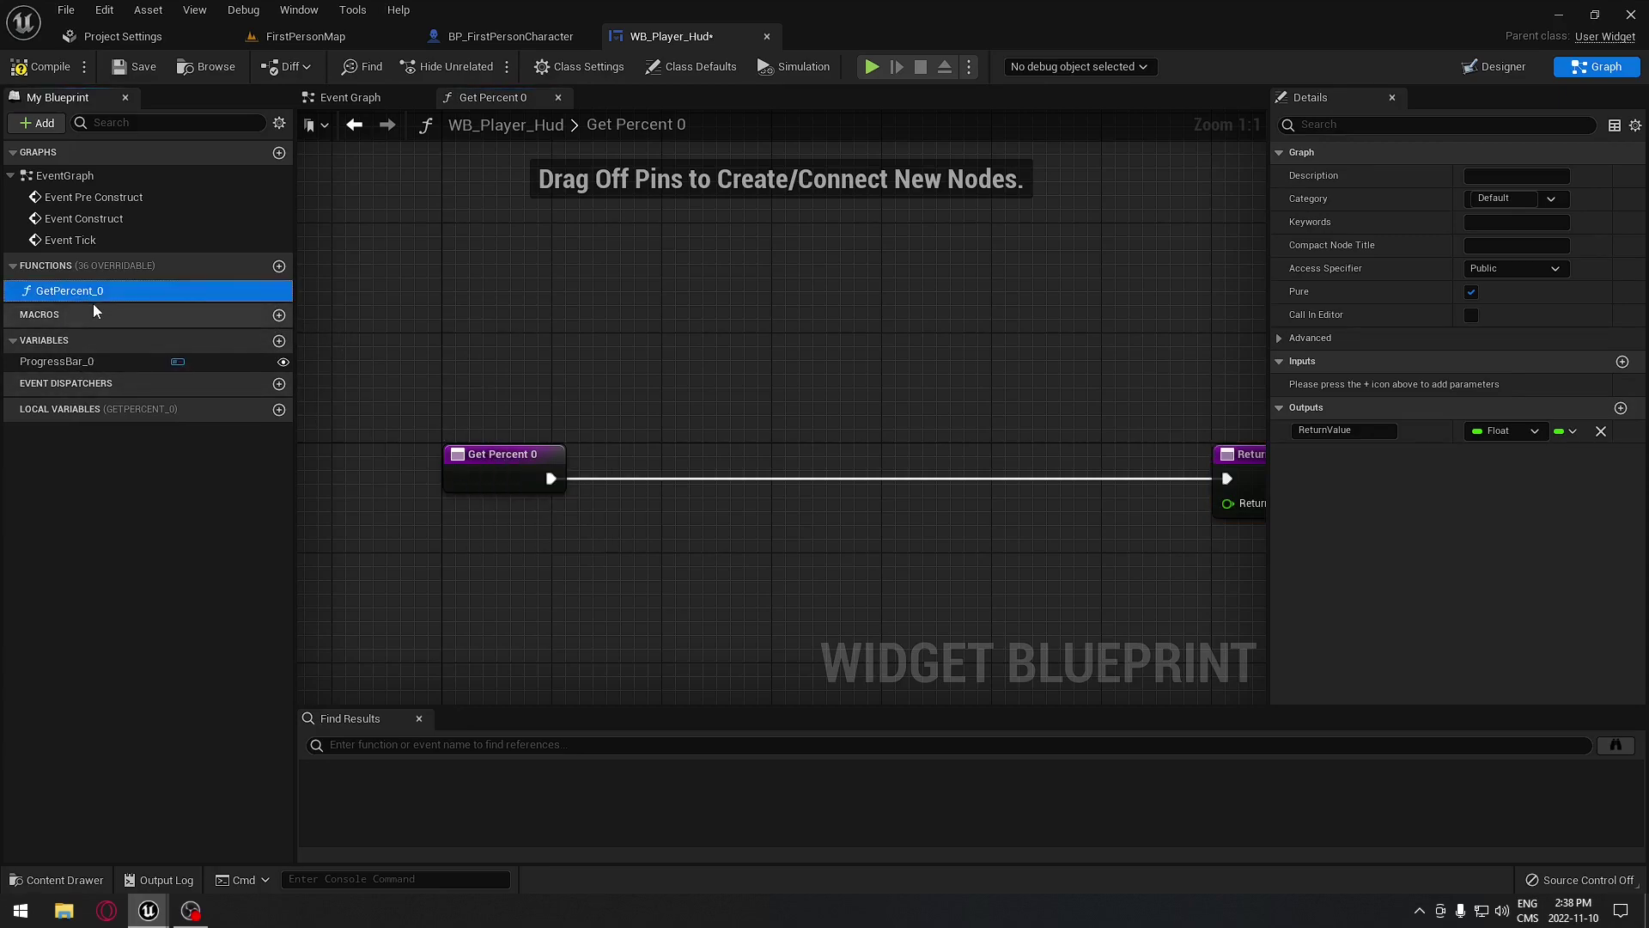
left_click(92, 300)
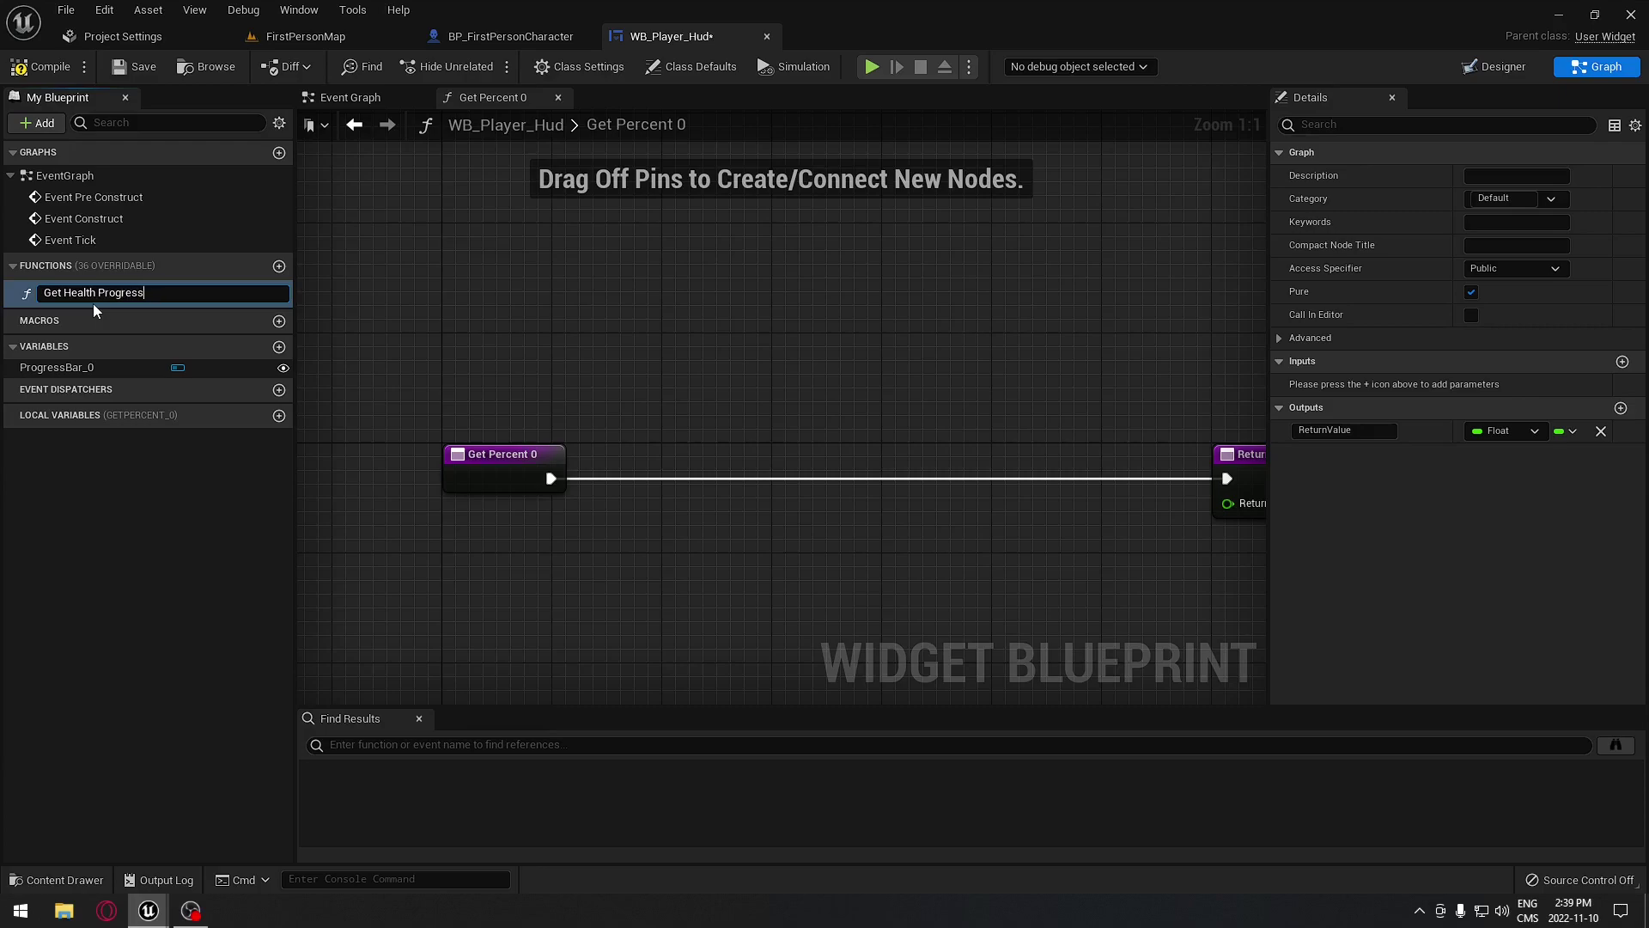
type("Bar")
key("Return")
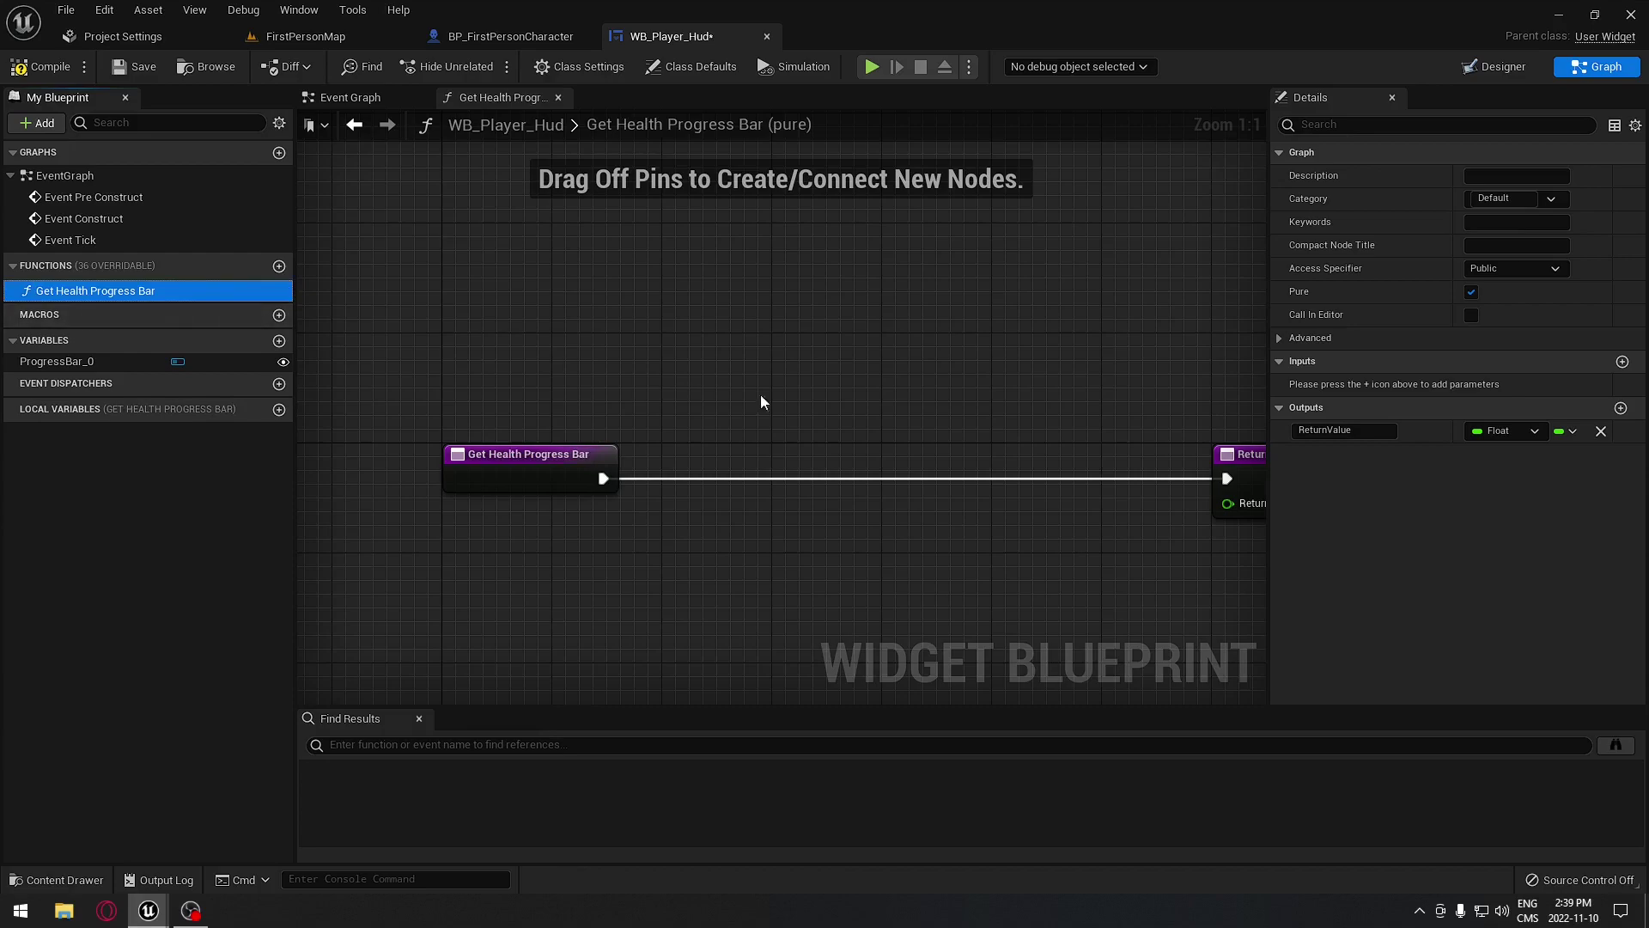
right_click_drag(761, 393, 714, 351)
right_click_drag(584, 354, 626, 392)
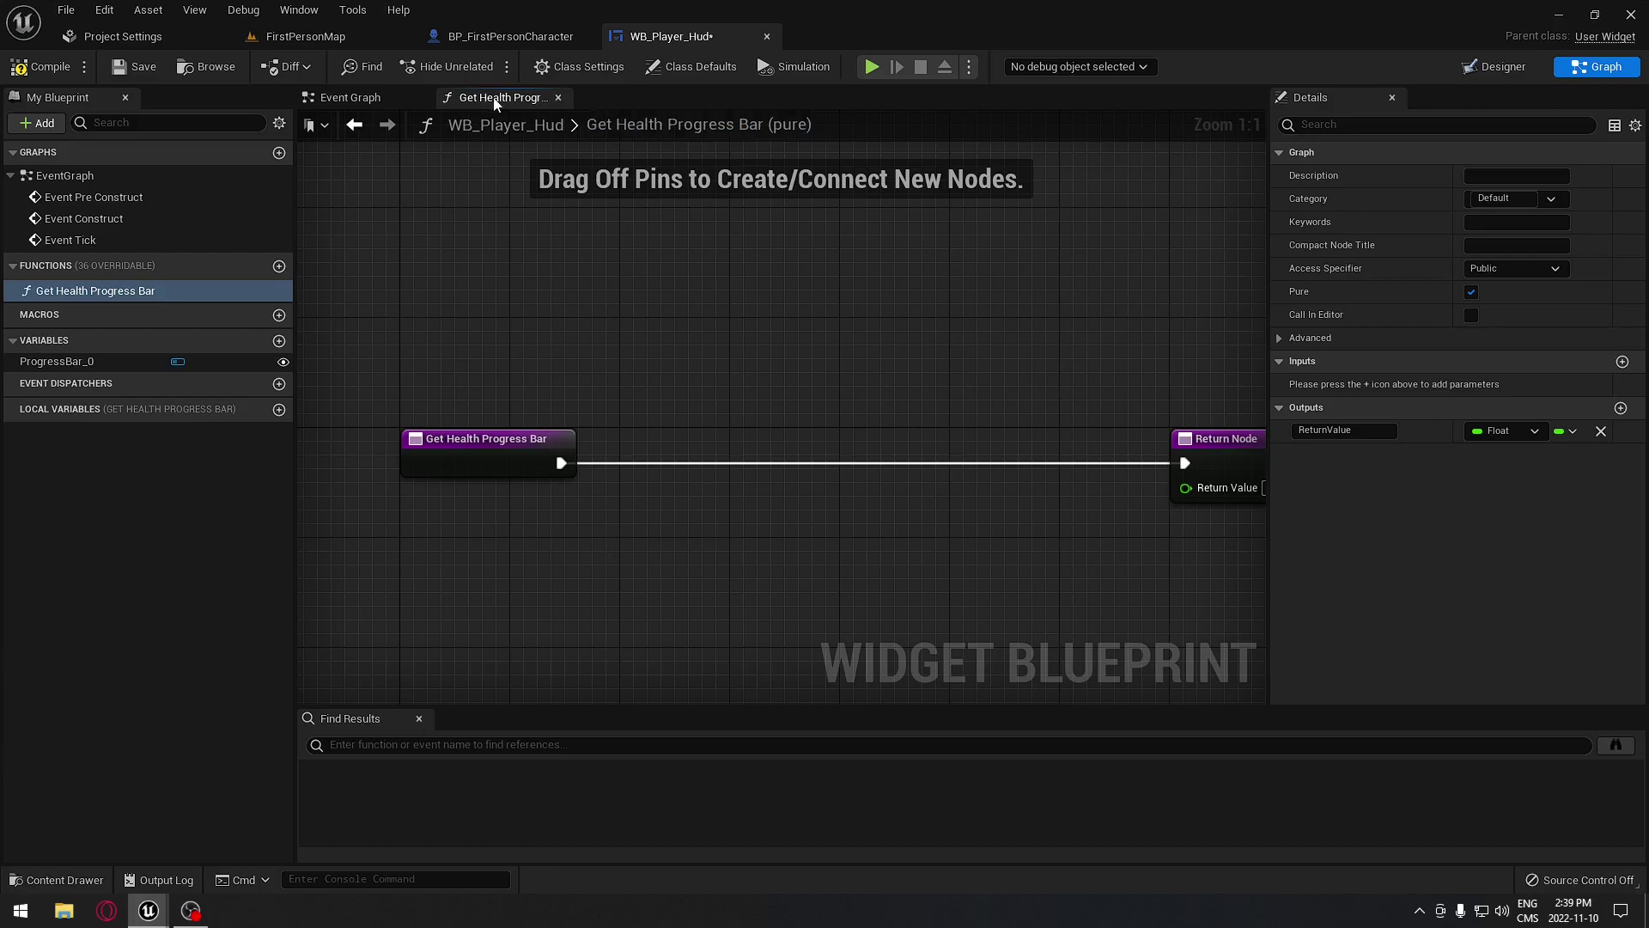
In the Event Graph, pull a wire from Event Construct and search 'cast to fir'
left_click(342, 101)
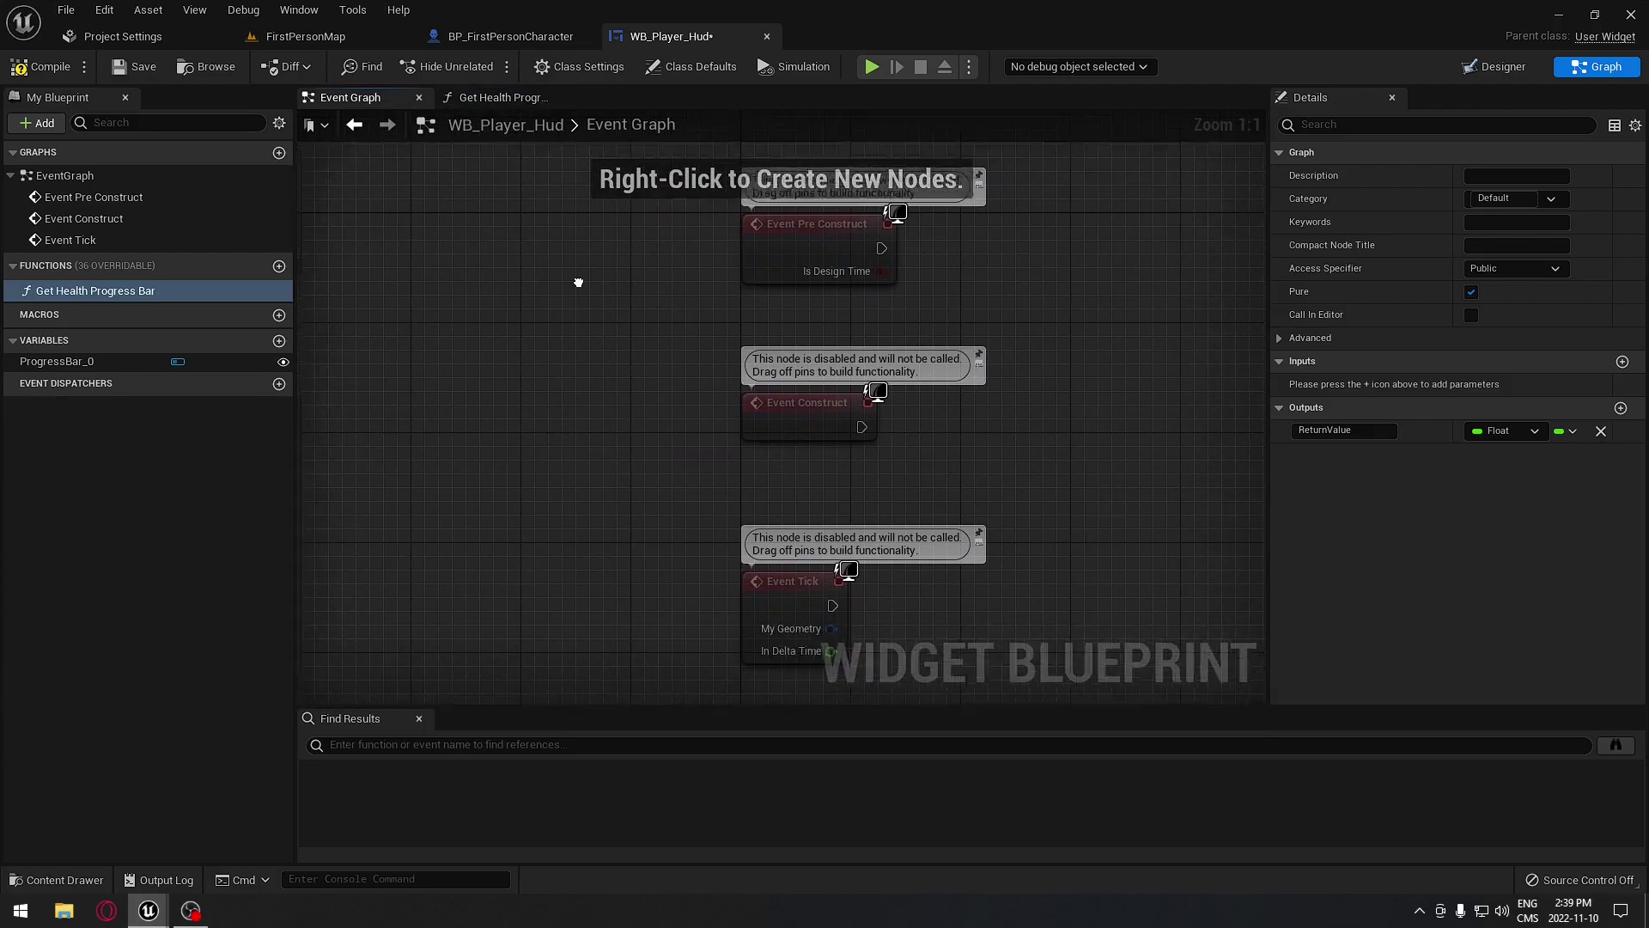
right_click(542, 266)
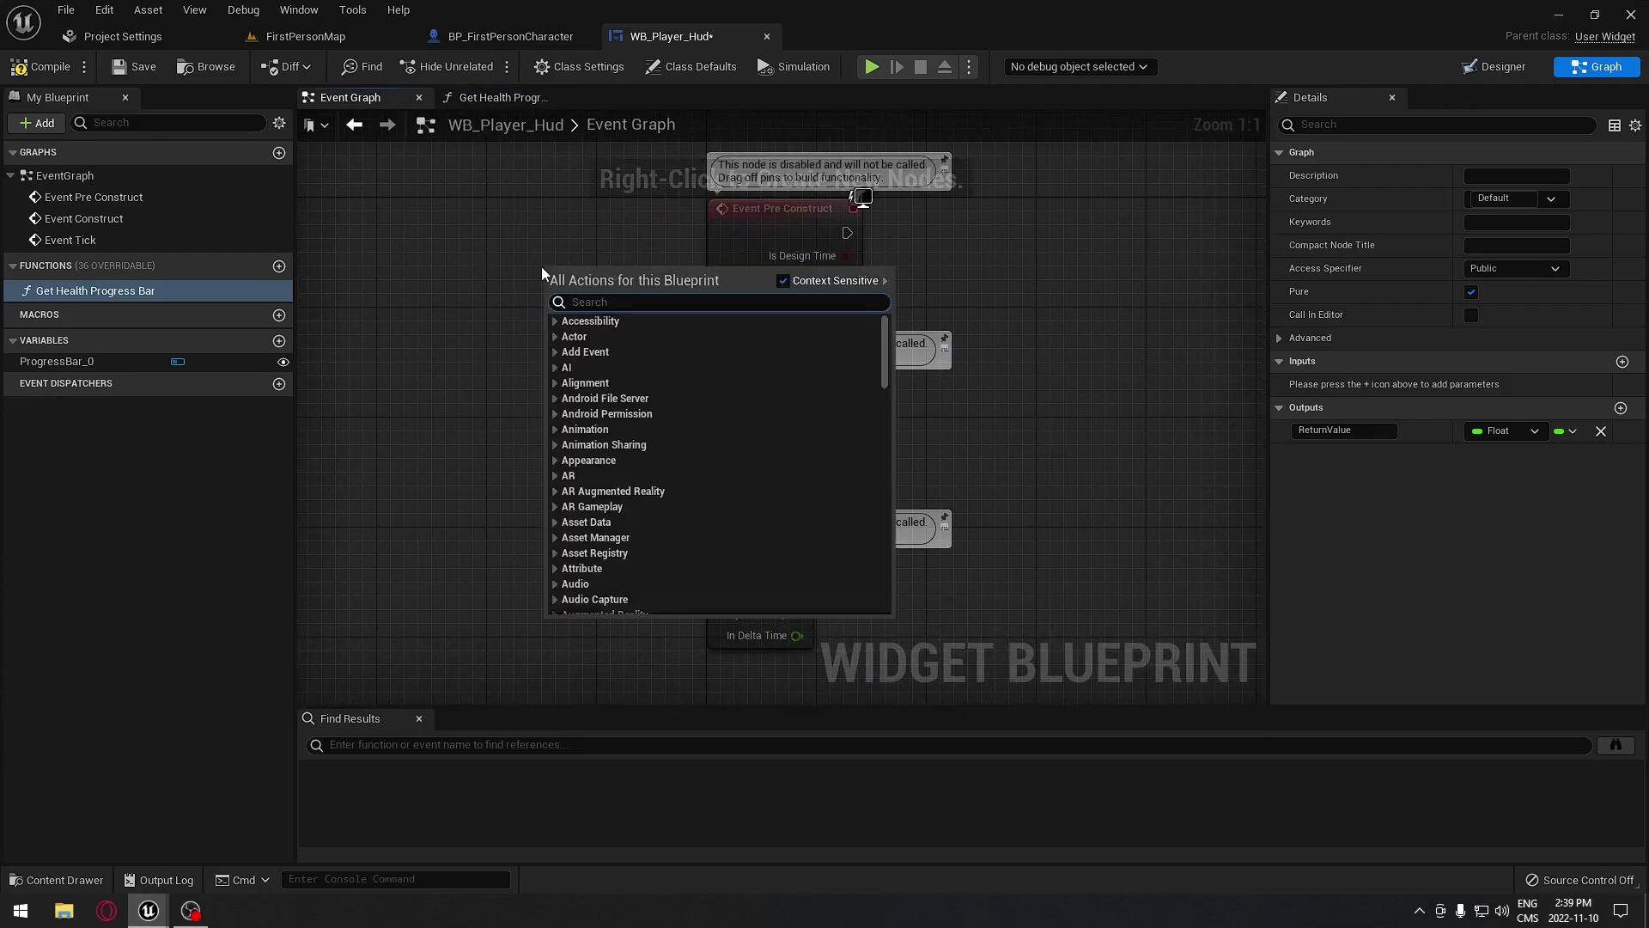
left_click(563, 235)
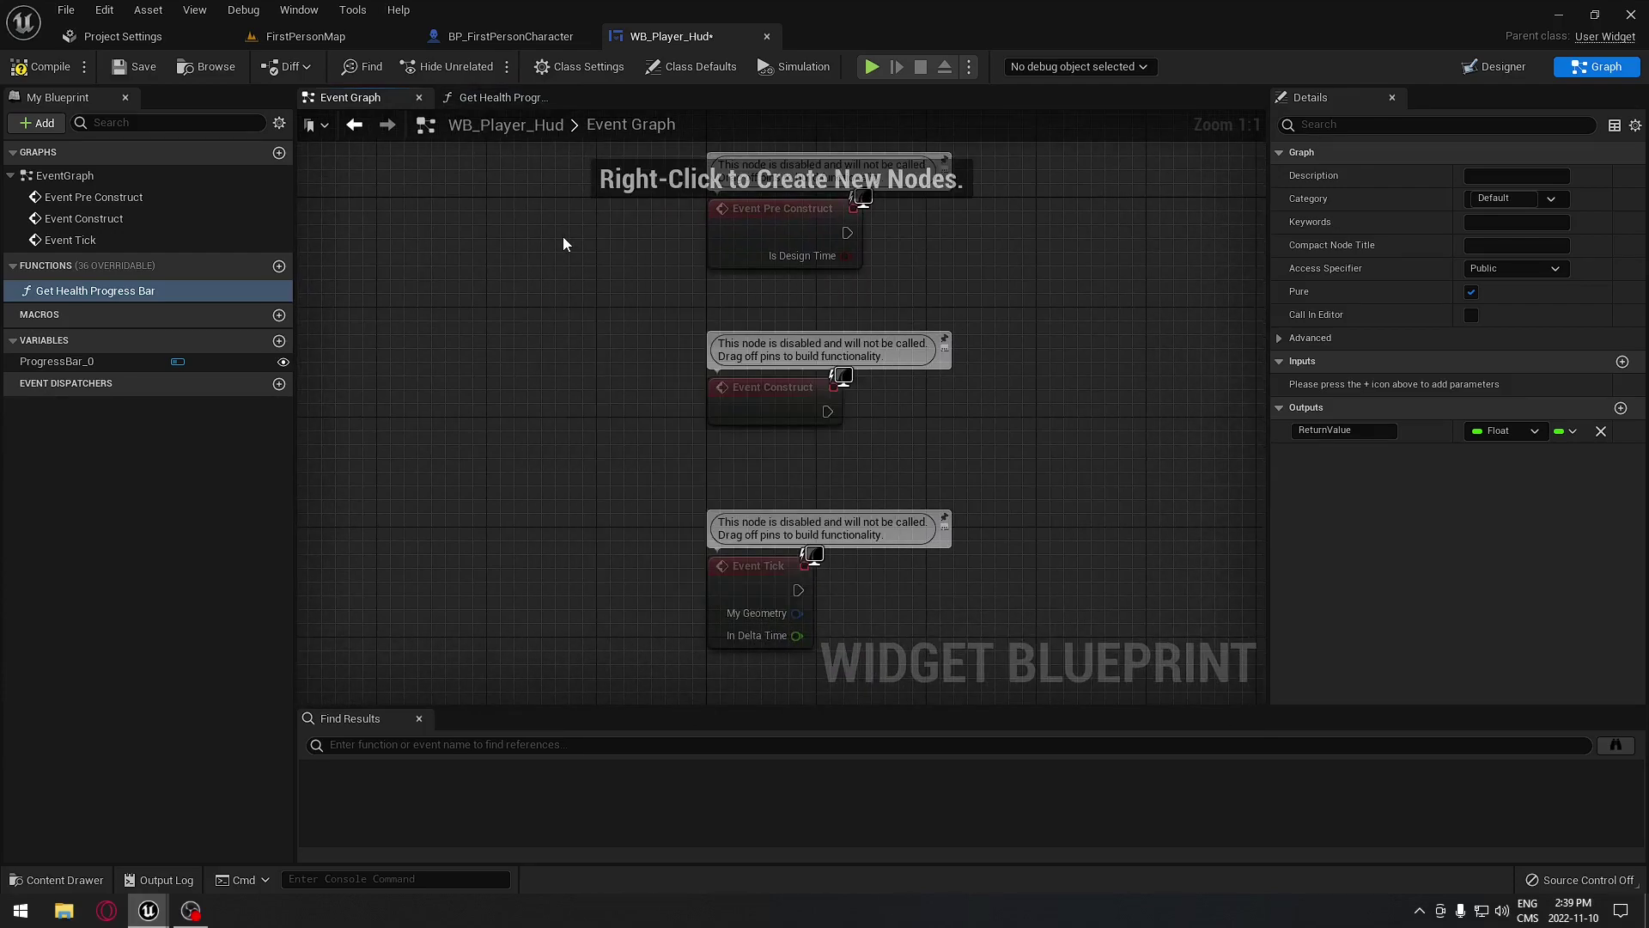
right_click_drag(577, 248, 482, 259)
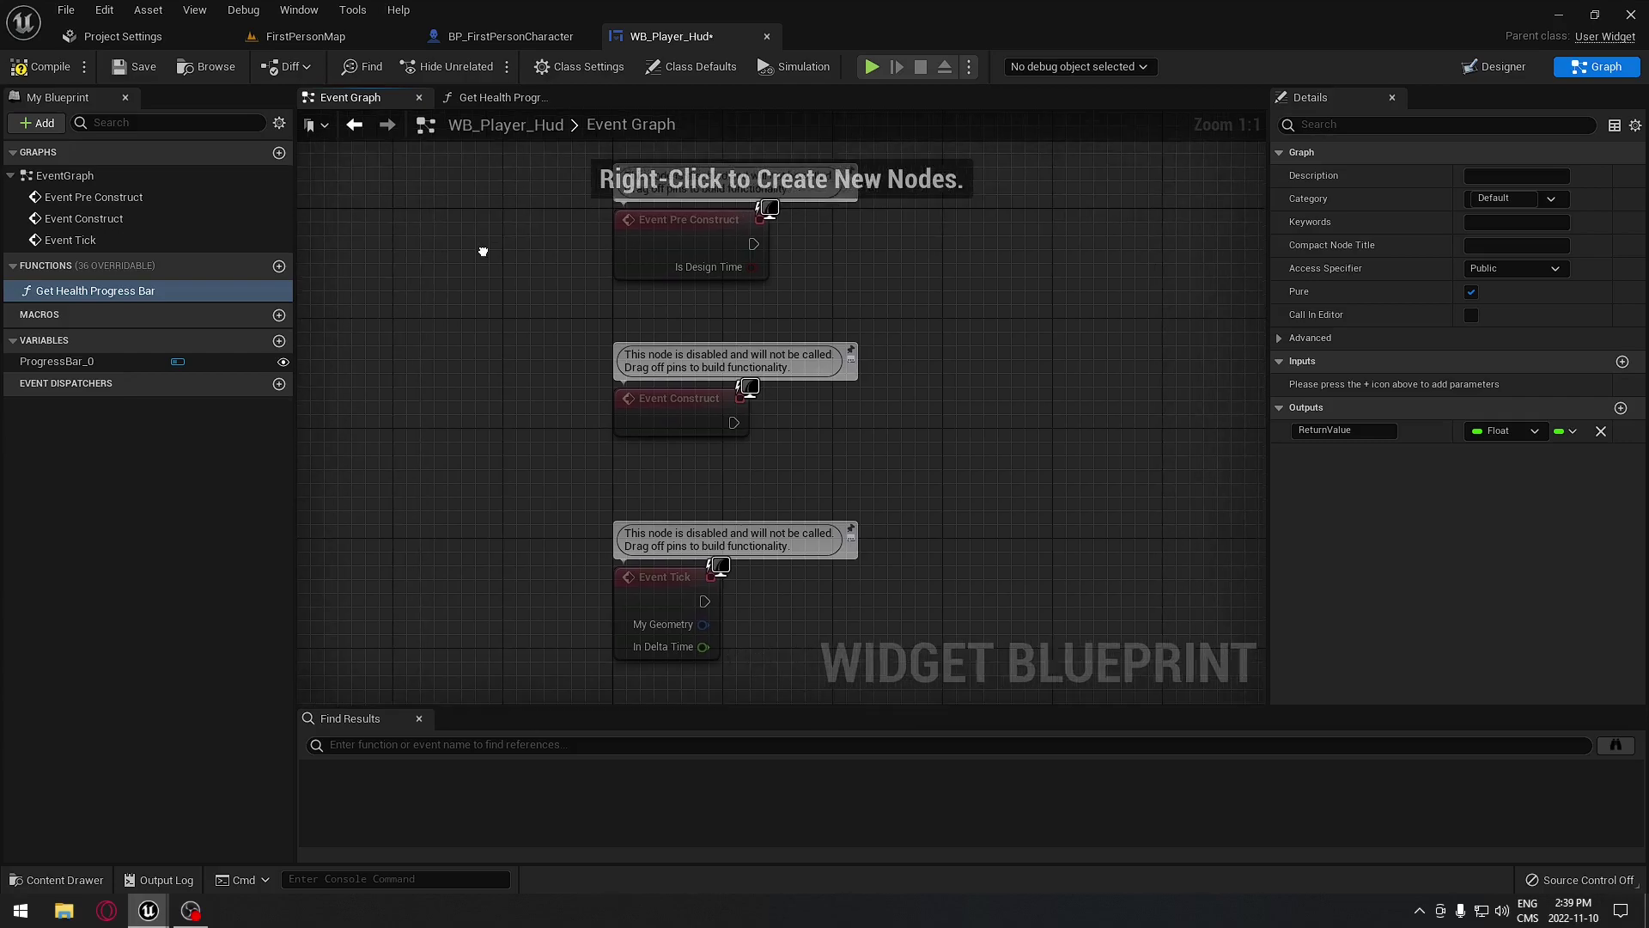
left_click(645, 393)
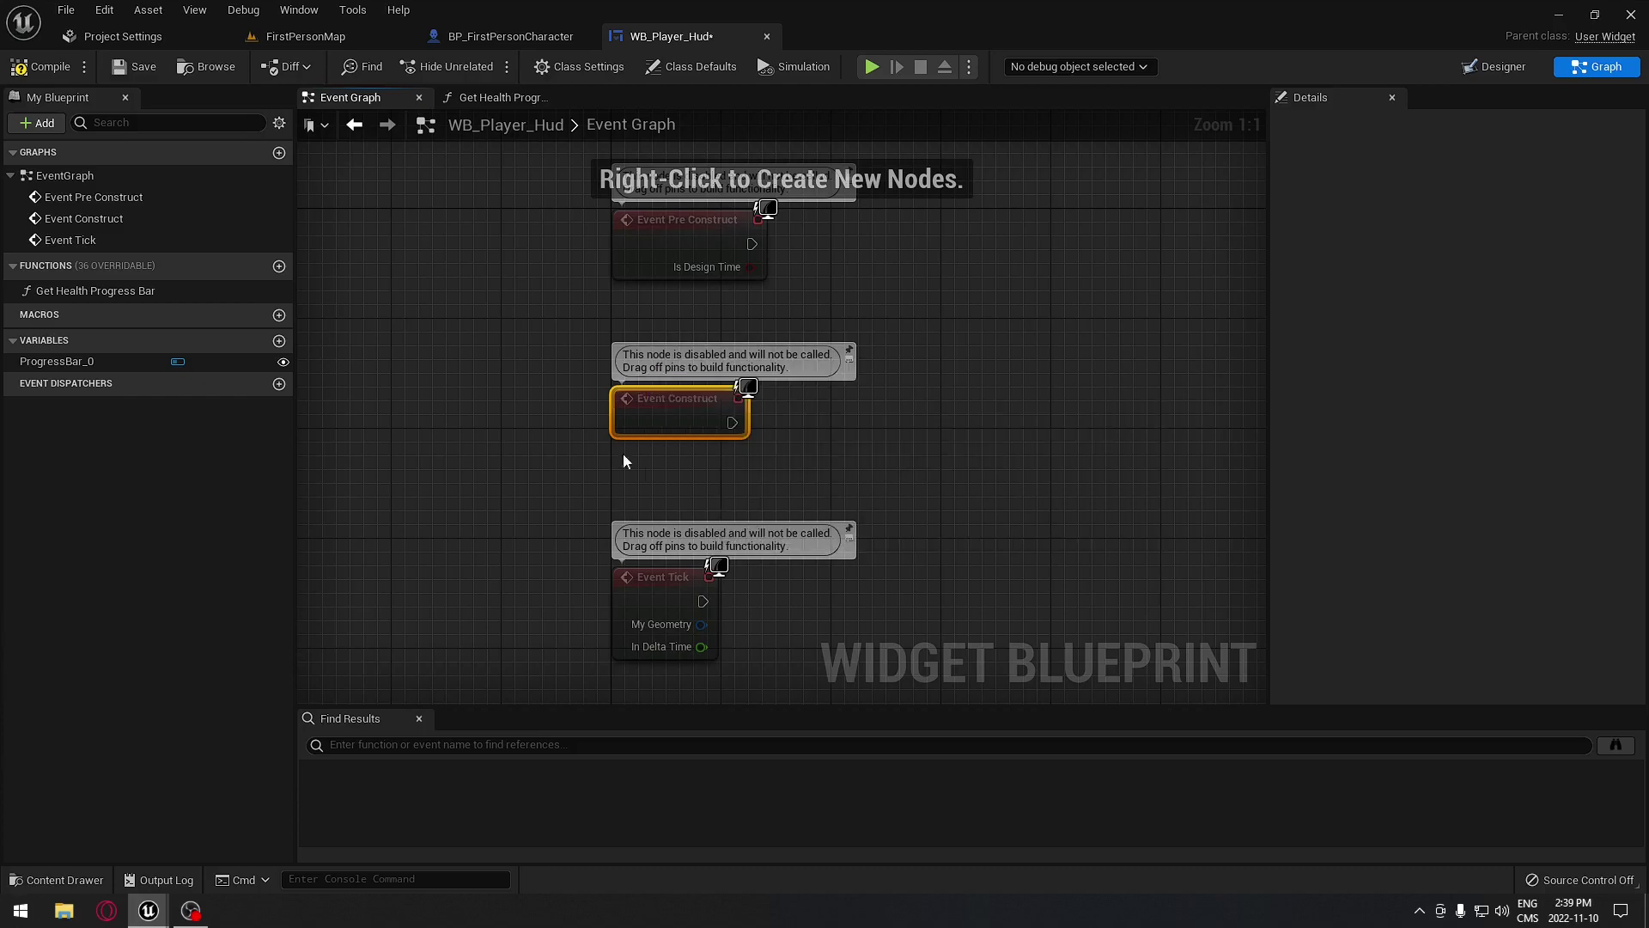
right_click_drag(789, 430, 682, 462)
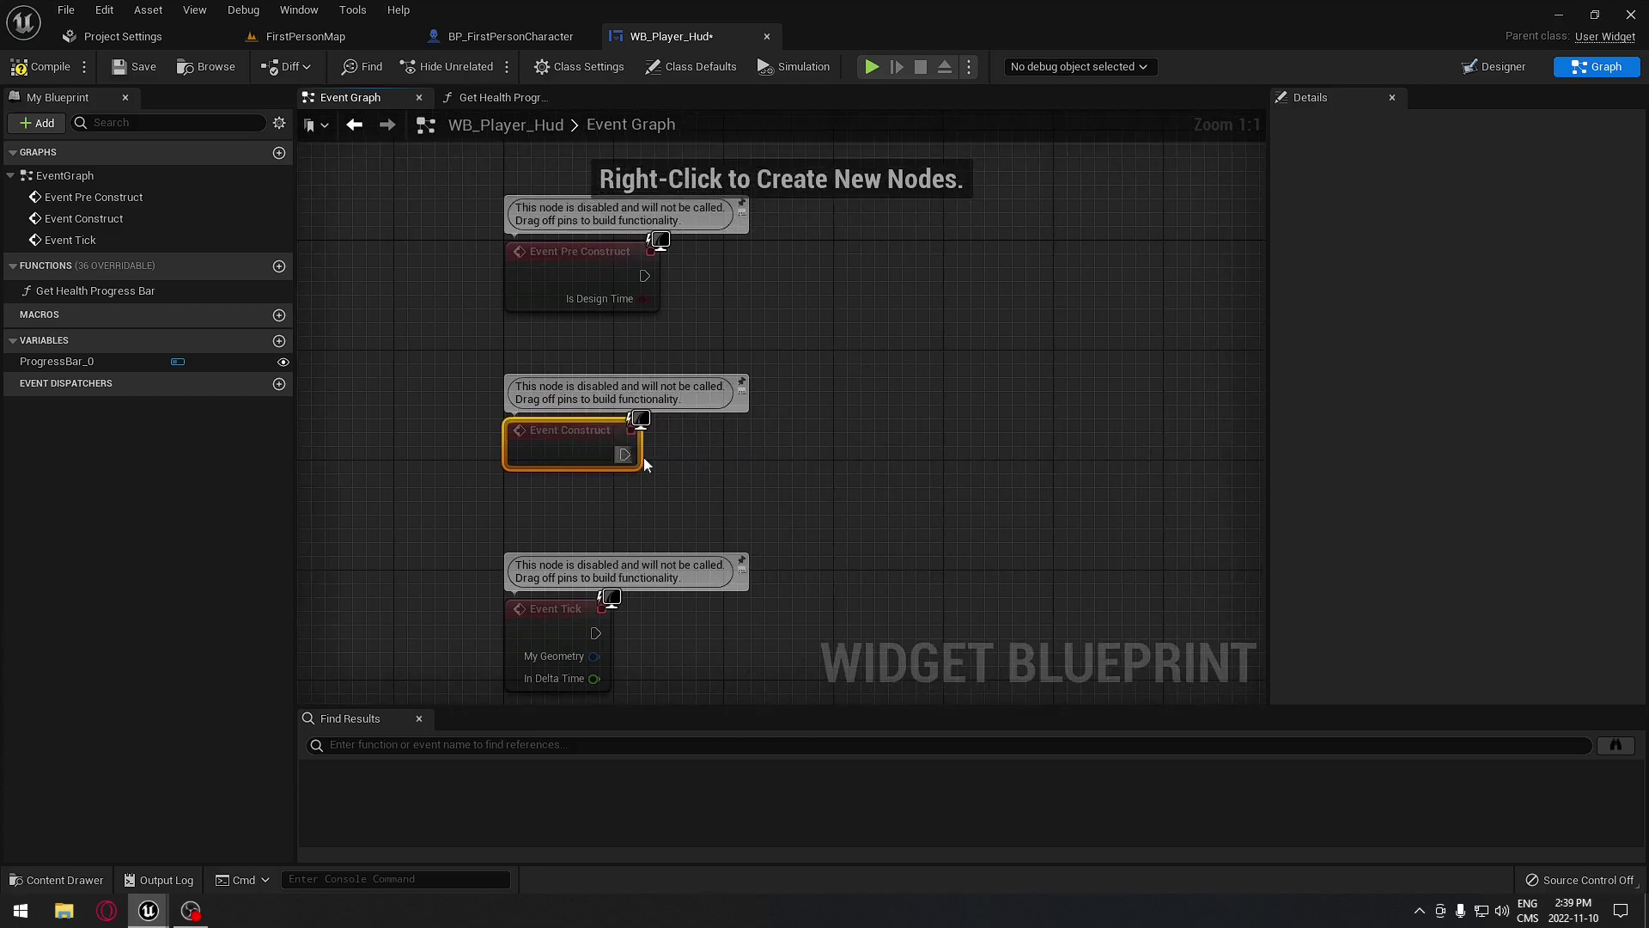
left_click_drag(626, 455, 725, 456)
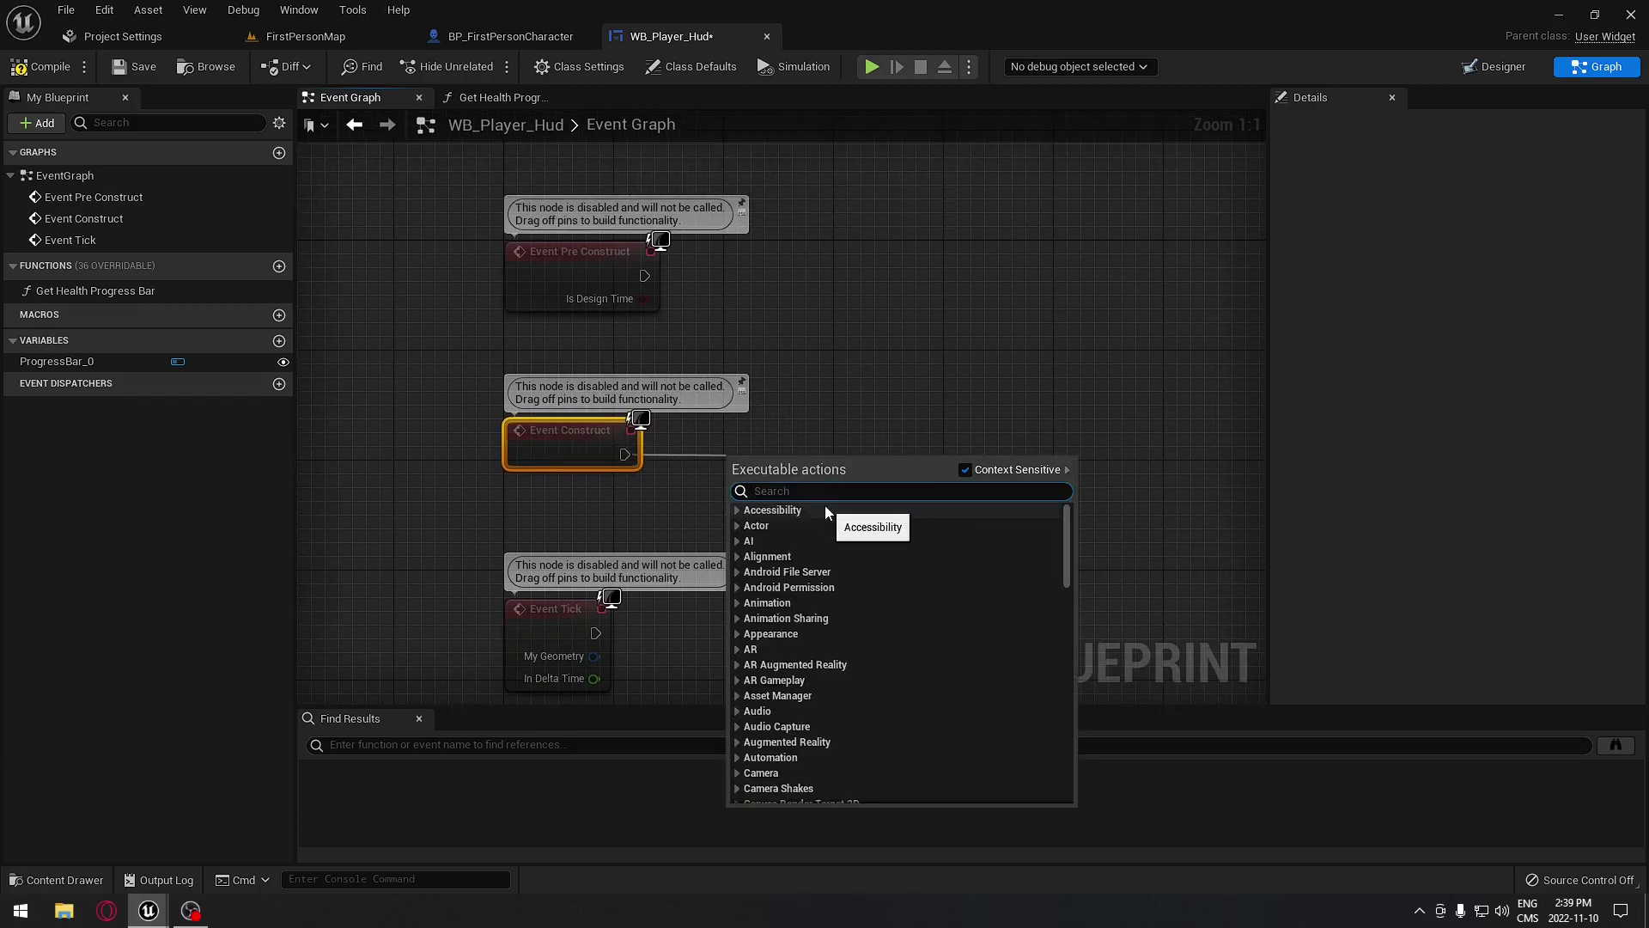
type("cast")
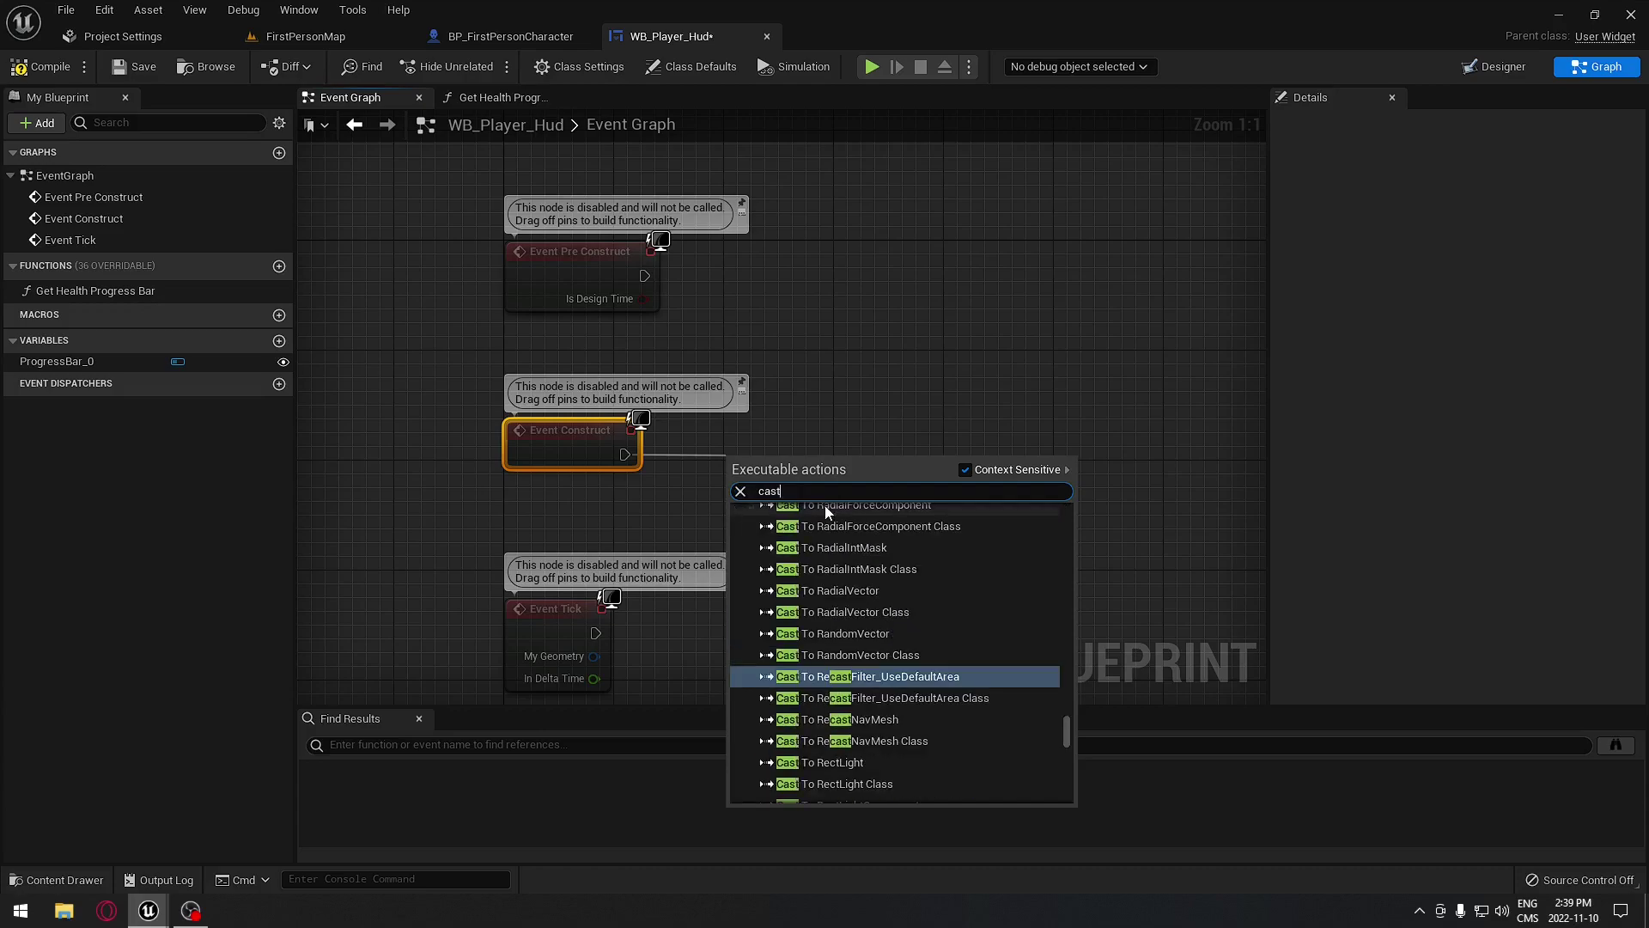
type(" to fir")
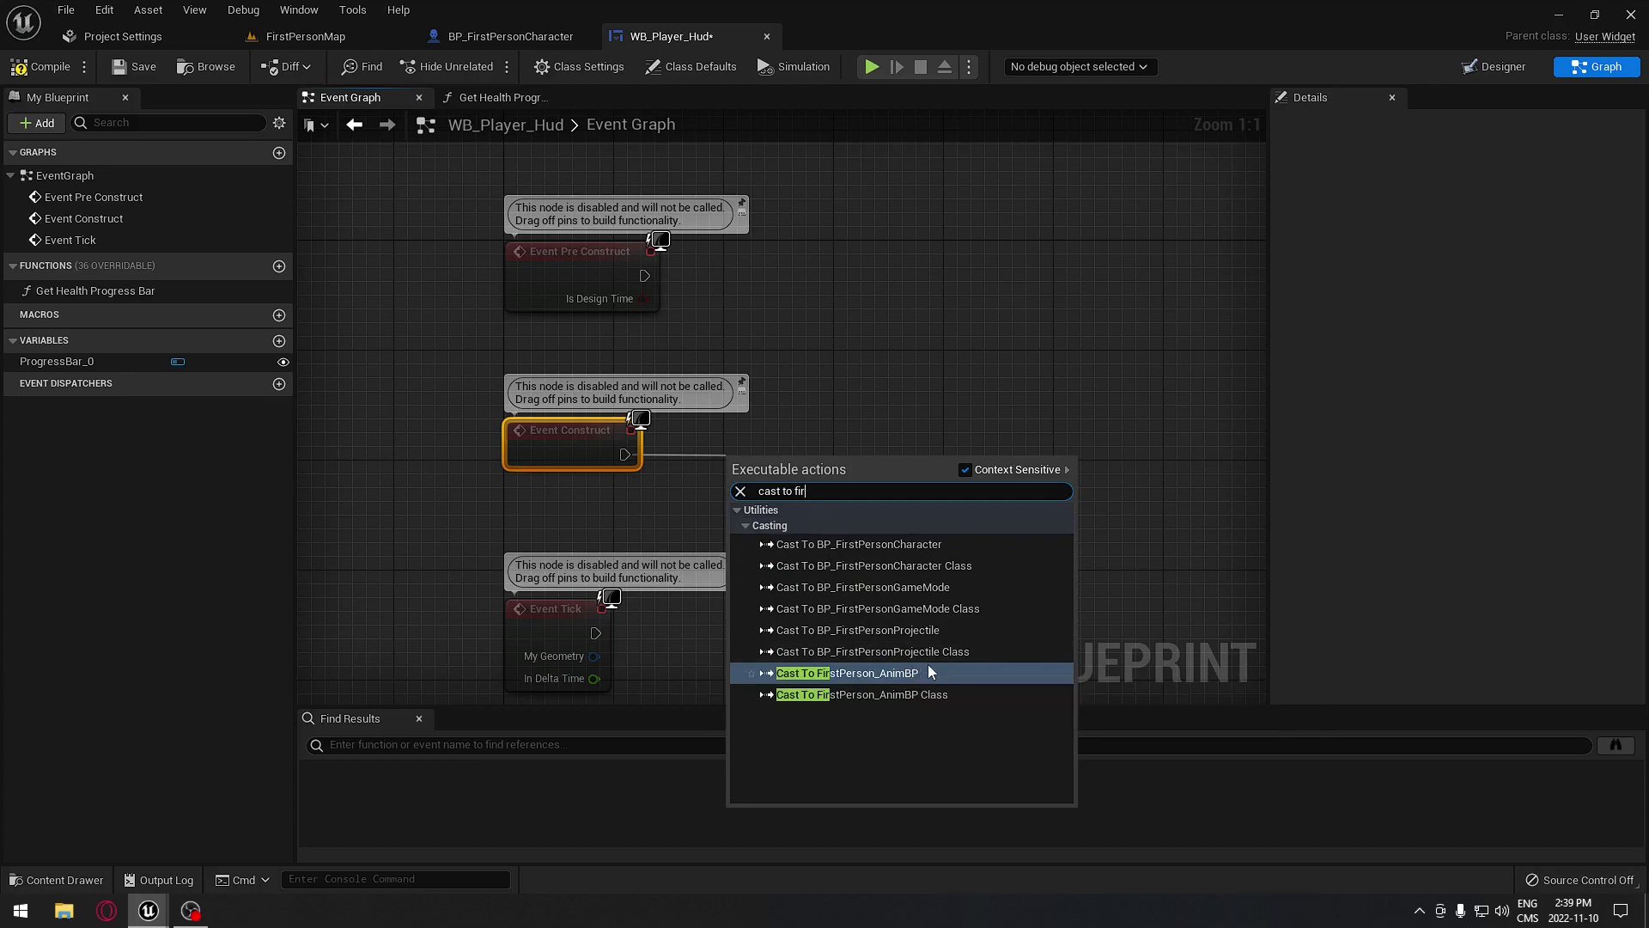
Add Cast To BP_FirstPersonCharacter after Event Construct, with Get Player Character as its Object
left_click(928, 545)
left_click_drag(831, 458, 941, 417)
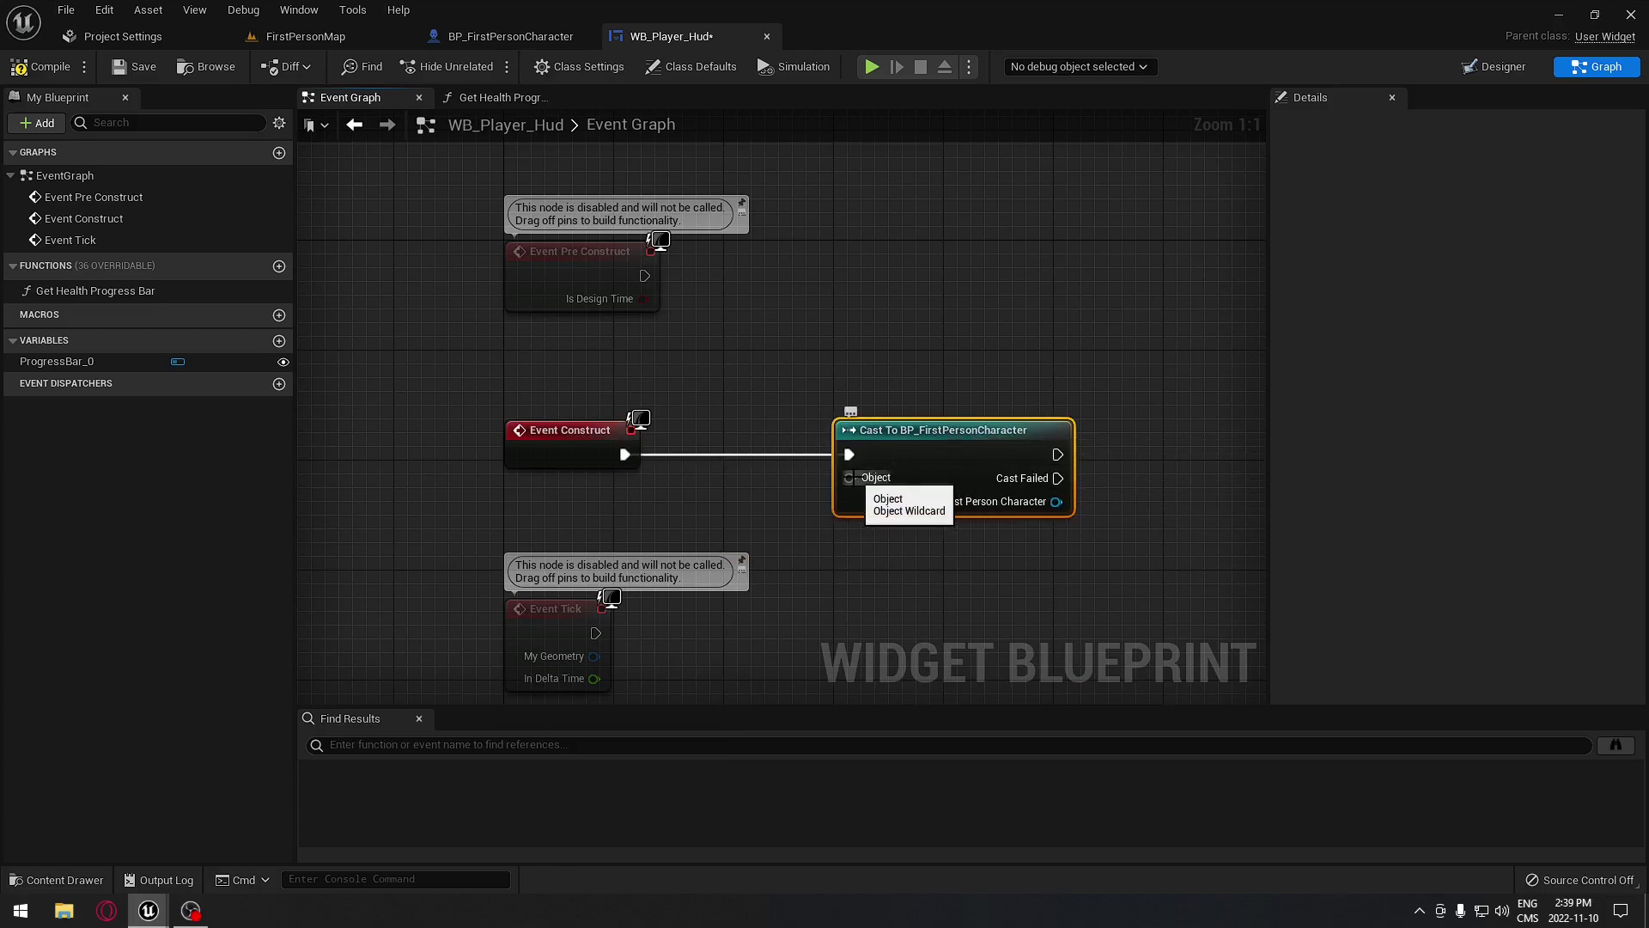
left_click_drag(861, 479, 823, 560)
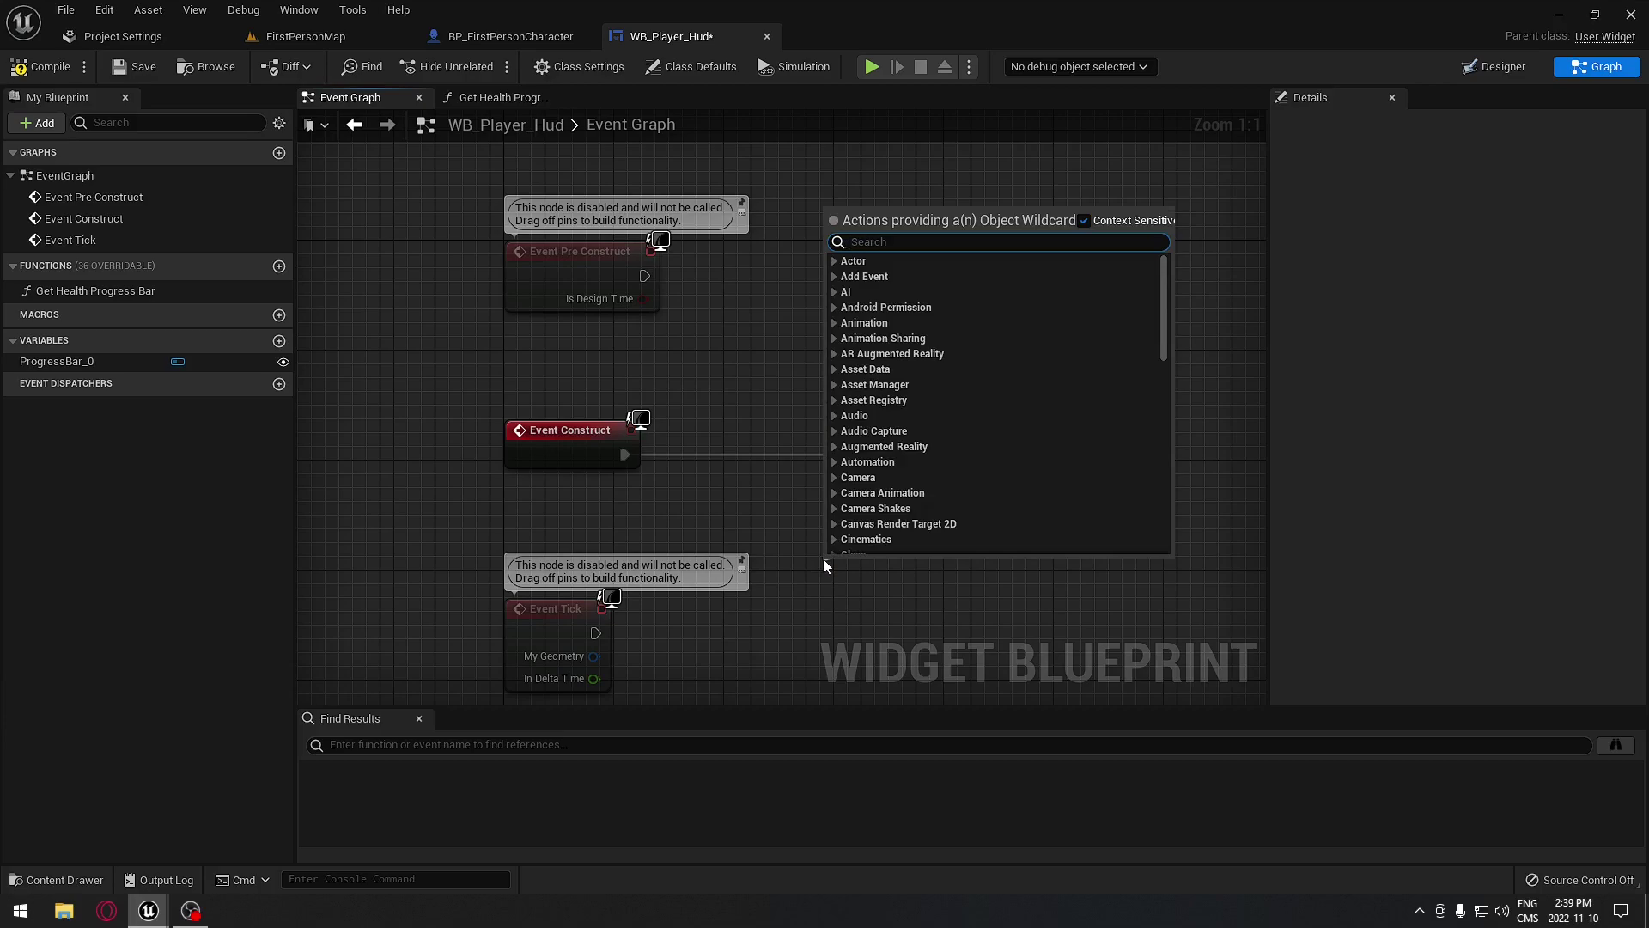
type("get player")
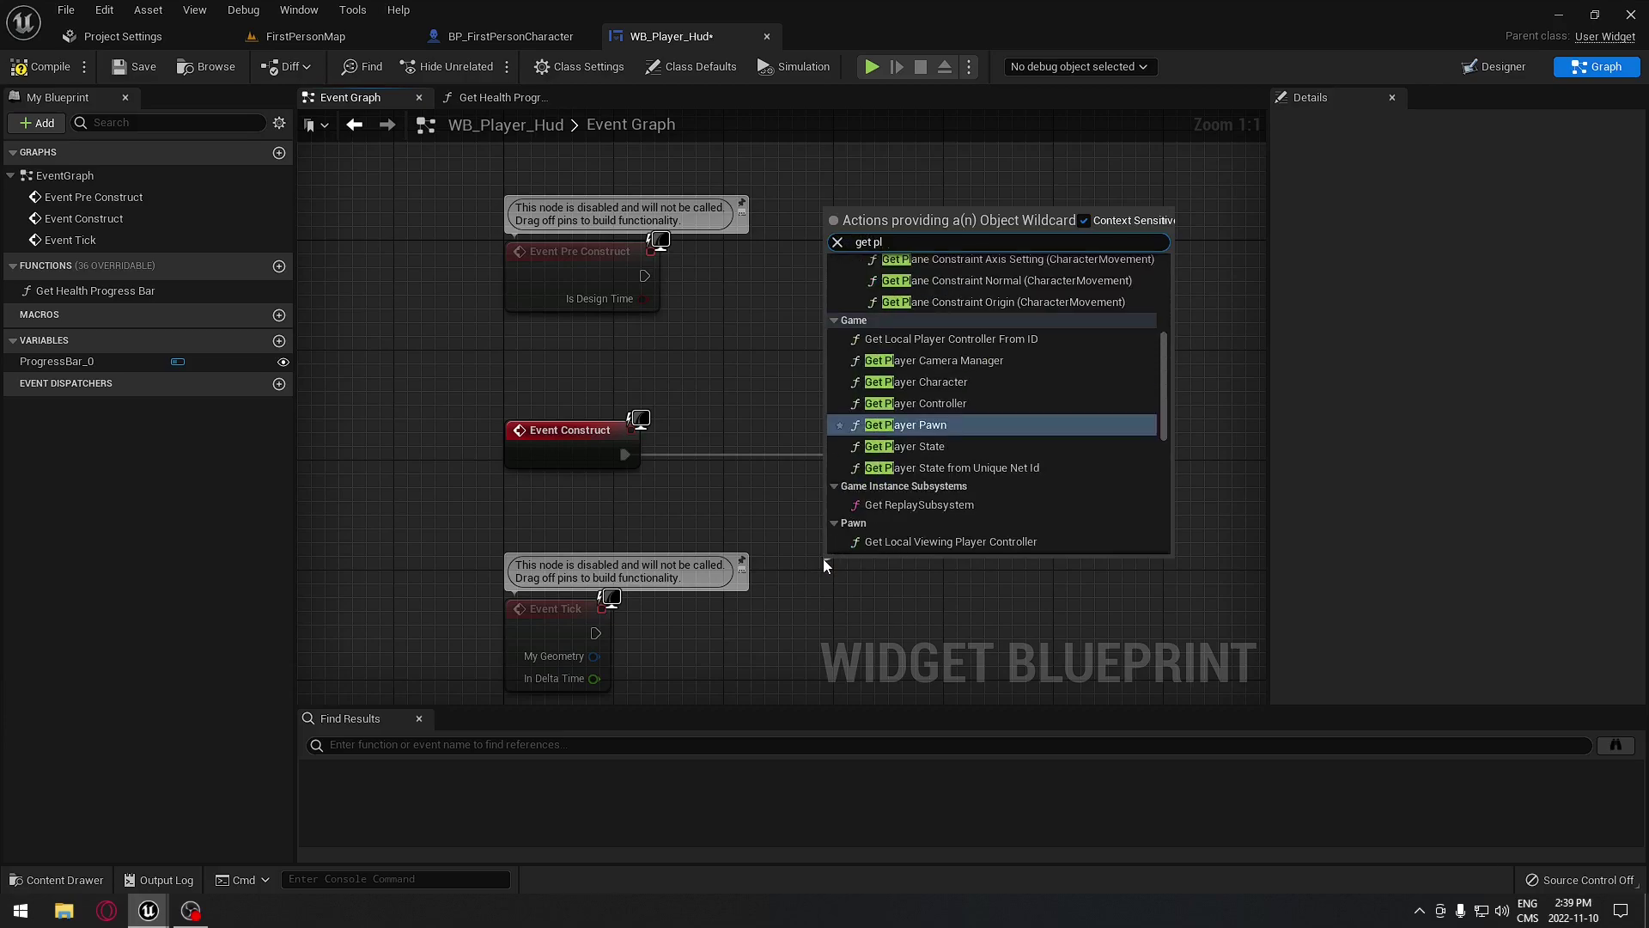
left_click(977, 374)
left_click_drag(902, 564, 958, 537)
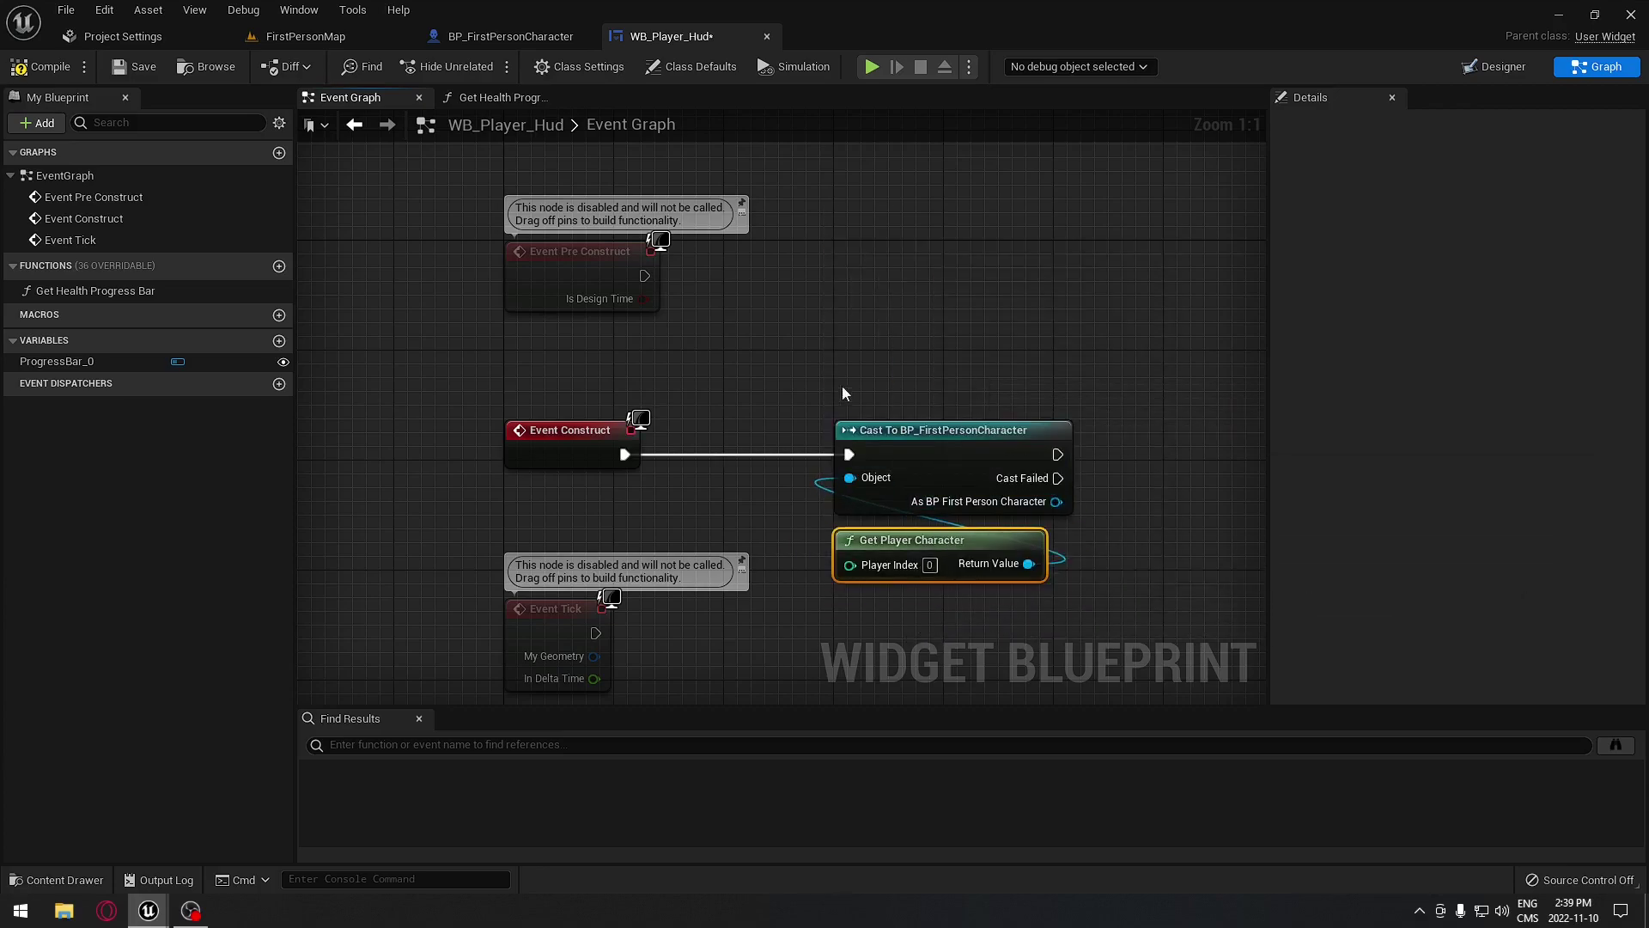
left_click(981, 442, "ctrl")
left_click_drag(981, 442, 871, 441)
Delete the unused Event Pre Construct and Event Tick nodes
left_click_drag(385, 235, 558, 348)
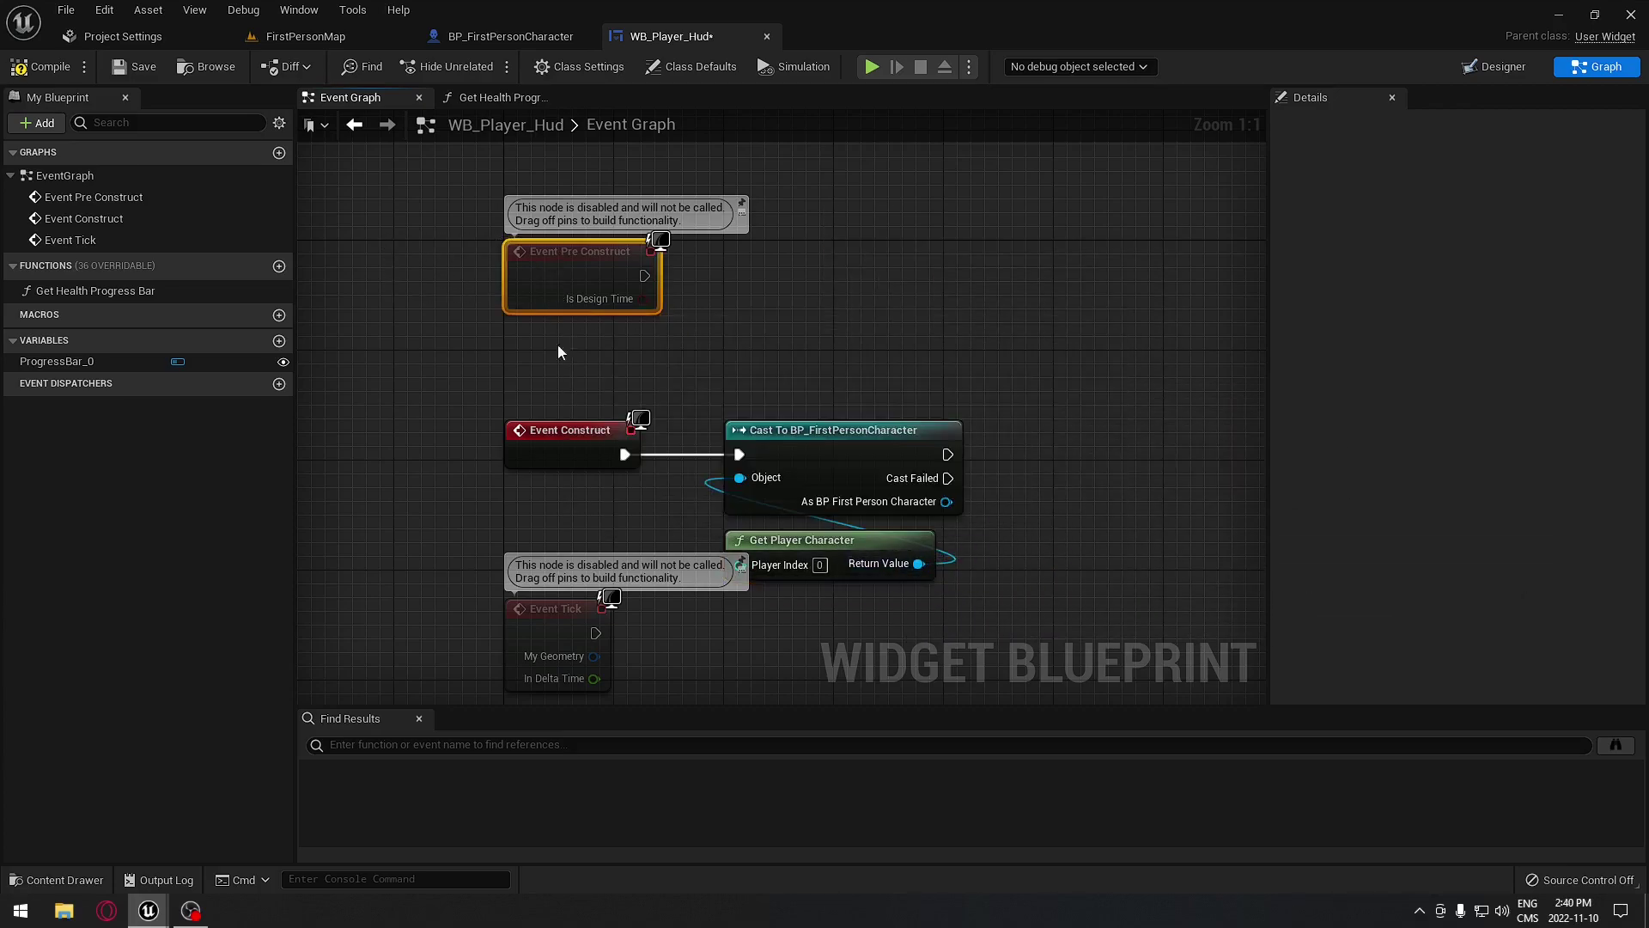
key("Delete")
left_click_drag(462, 573, 618, 678)
key("Delete")
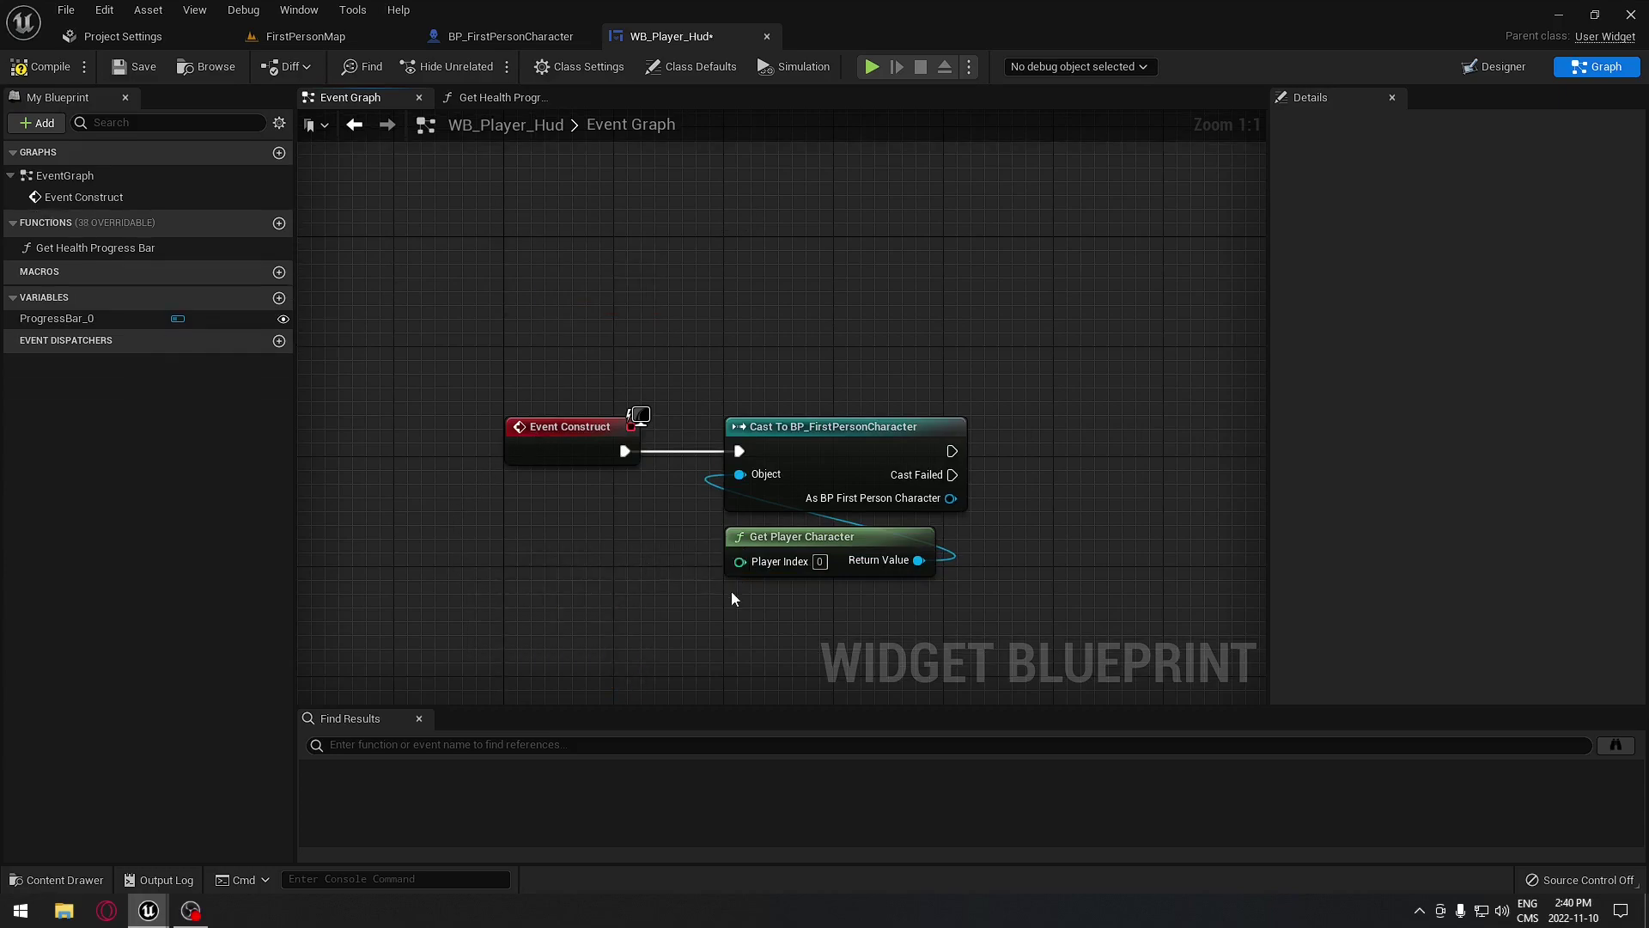
right_click_drag(730, 591, 505, 486)
Promote the cast's As BP First Person Character pin to a variable in category REF
right_click(726, 397)
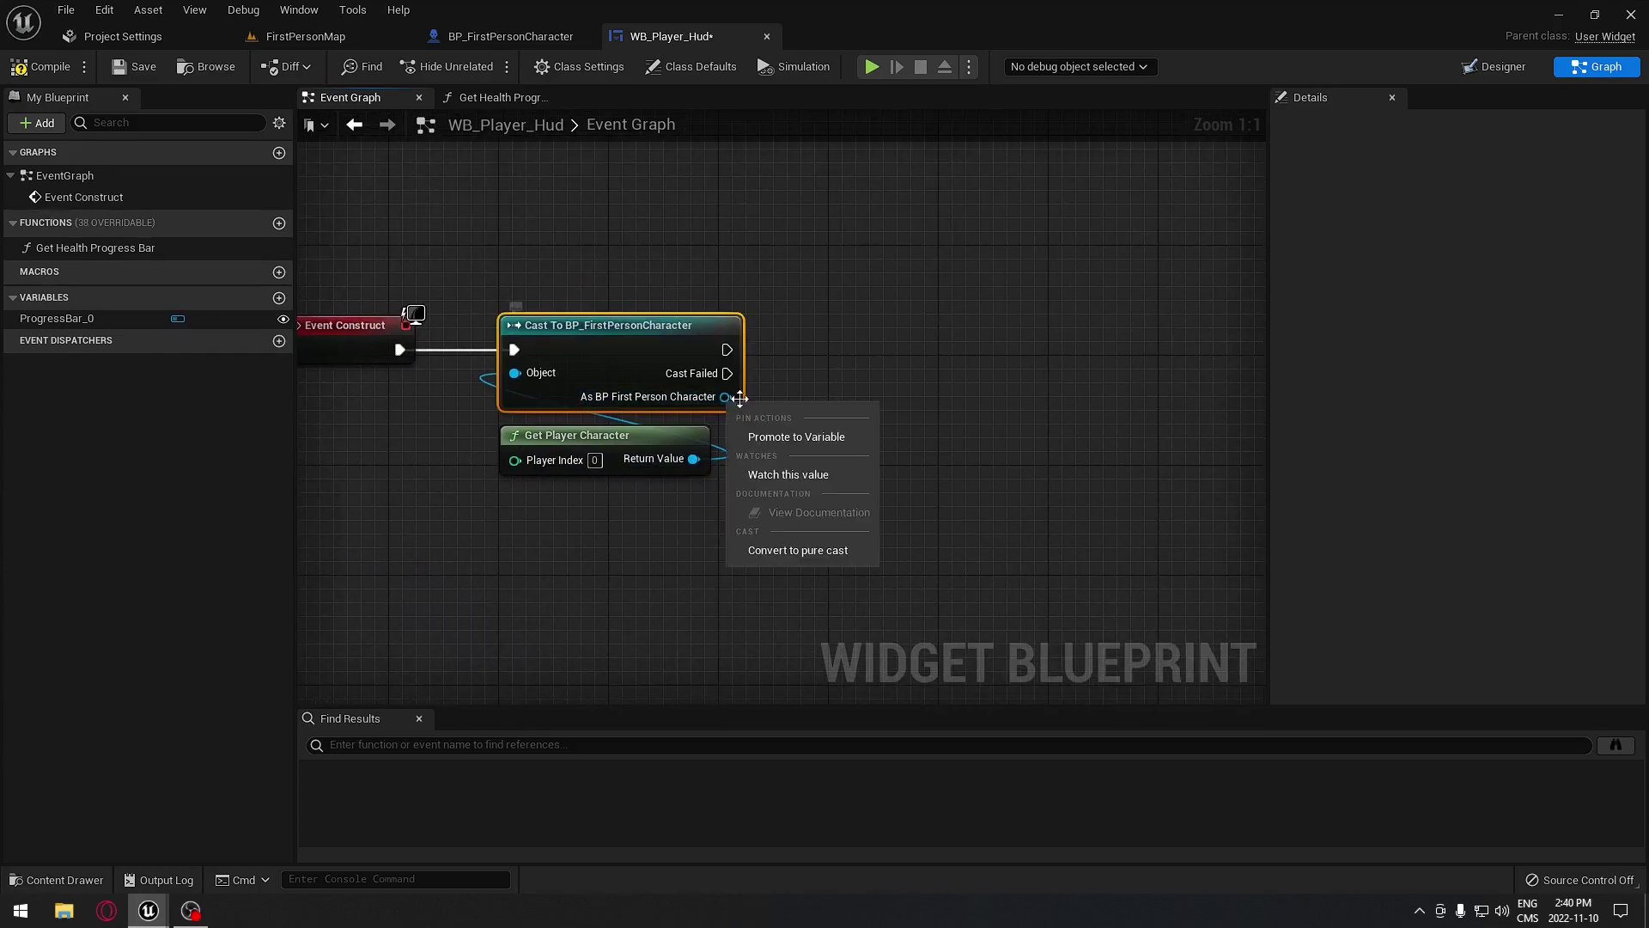
left_click(806, 437)
left_click_drag(945, 332, 892, 331)
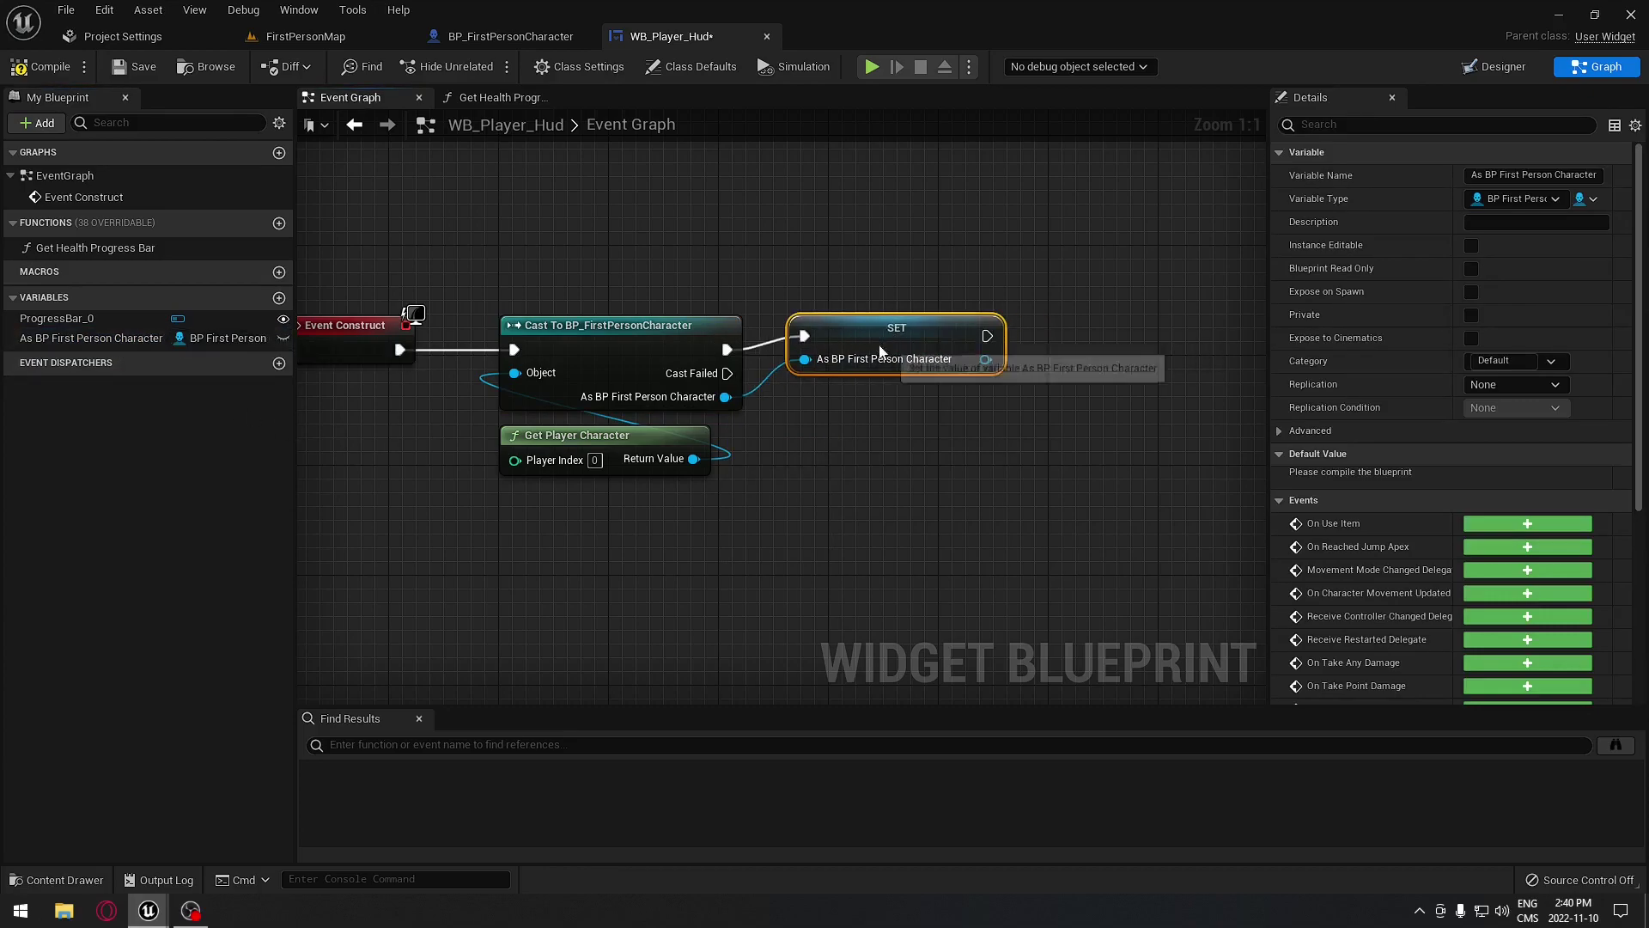
left_click(1467, 363)
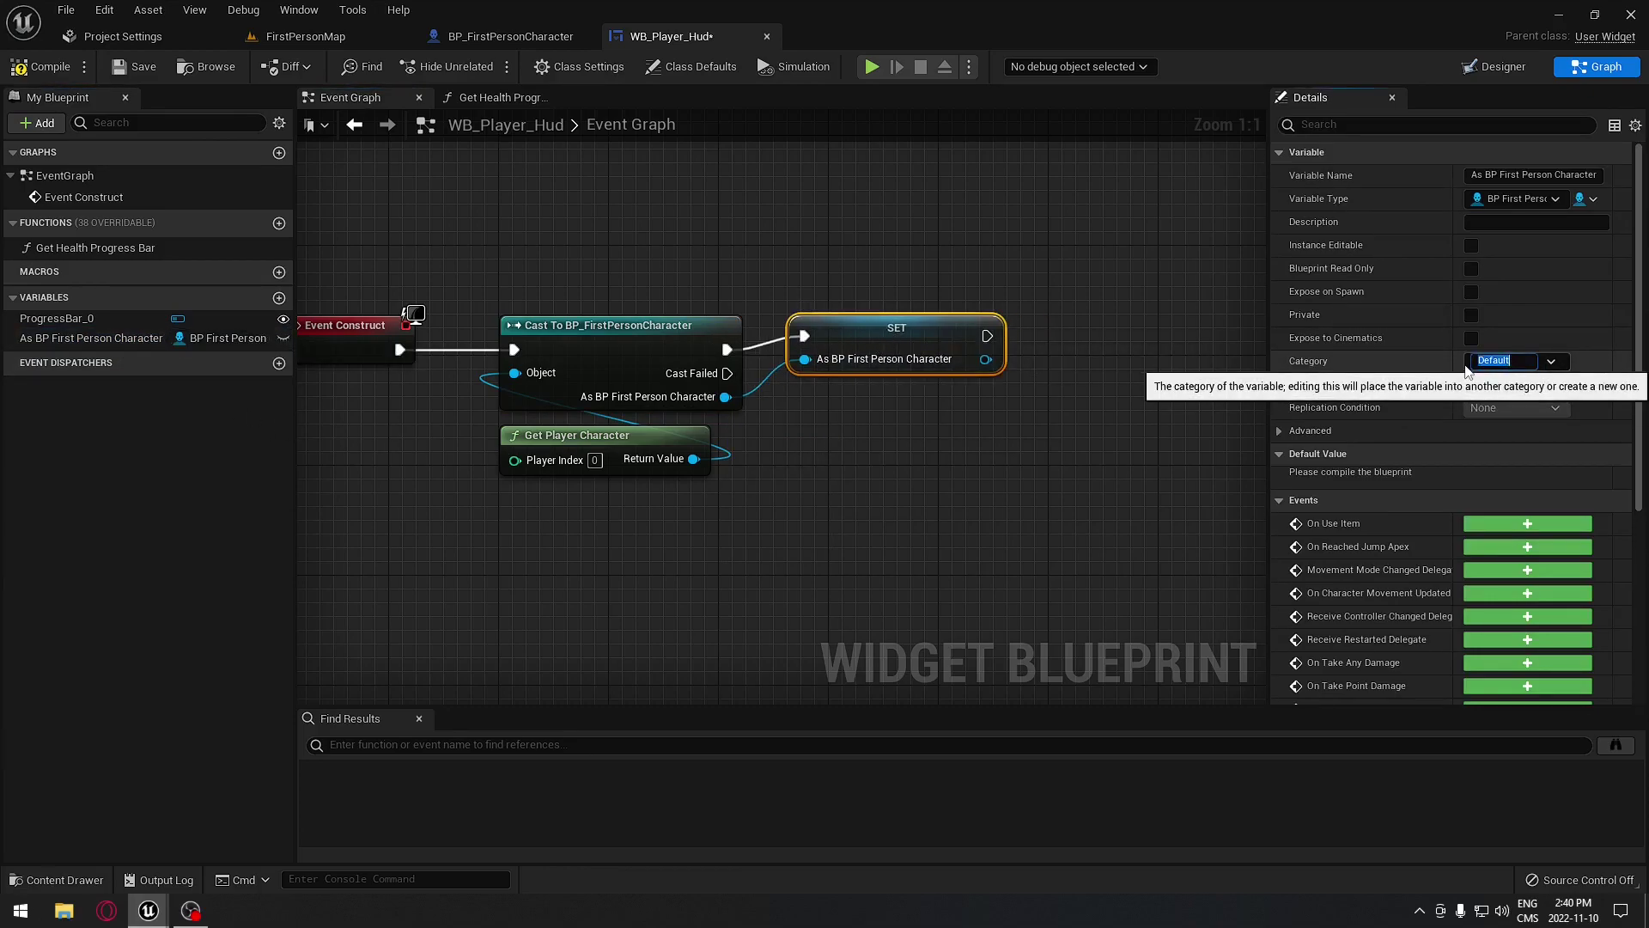
type("REF")
left_click(998, 558)
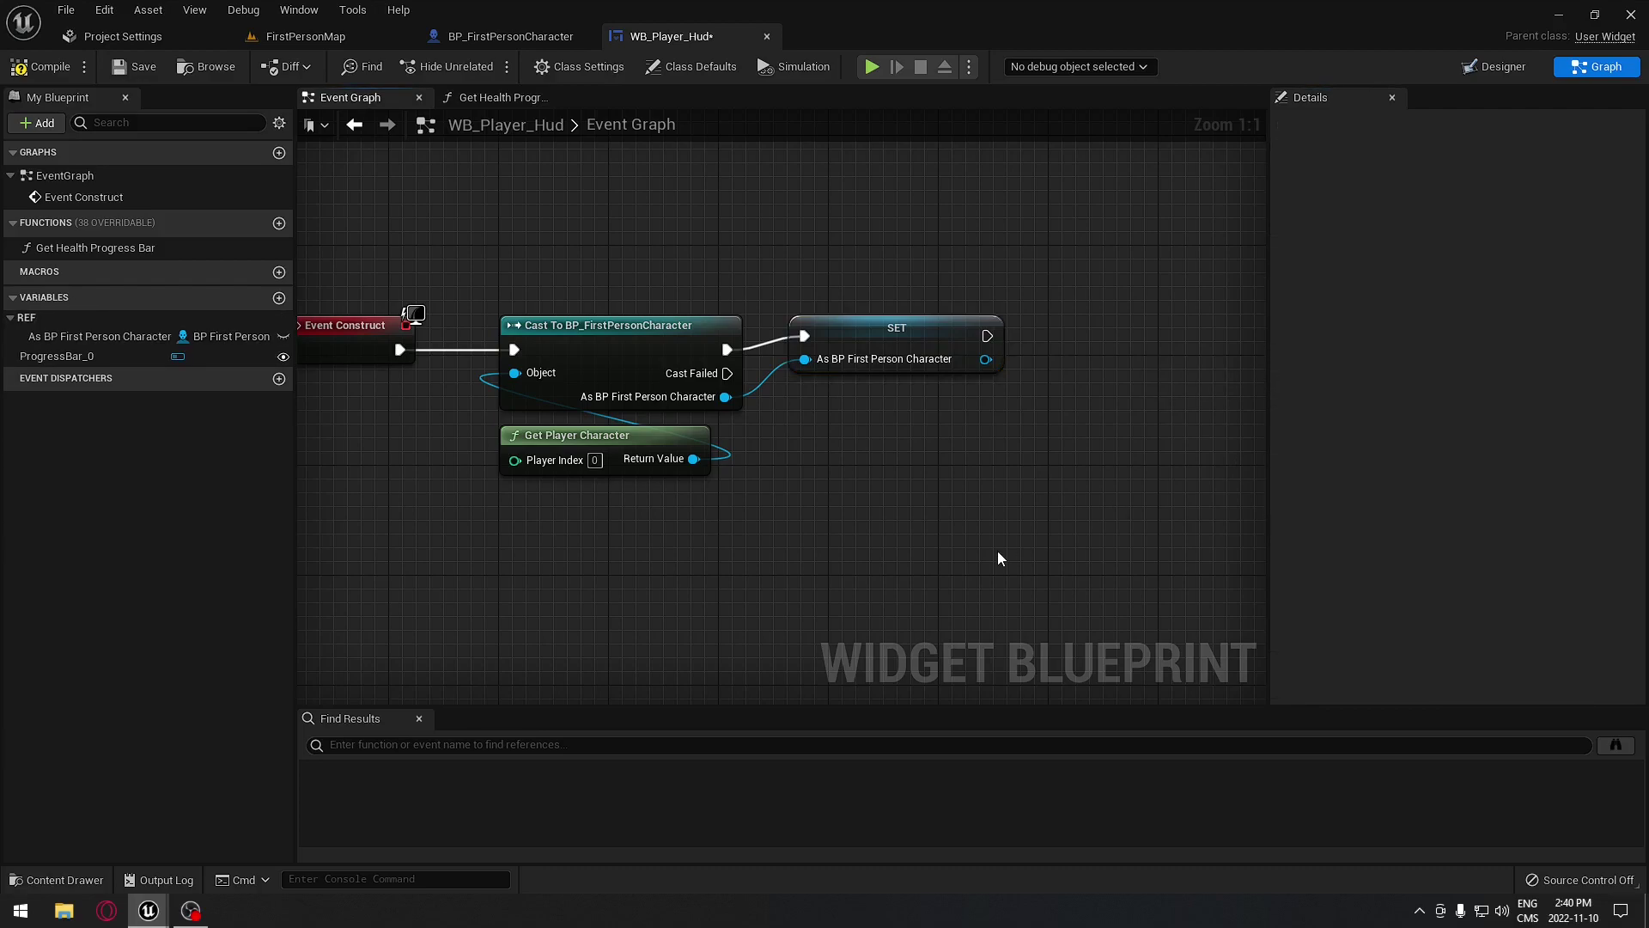